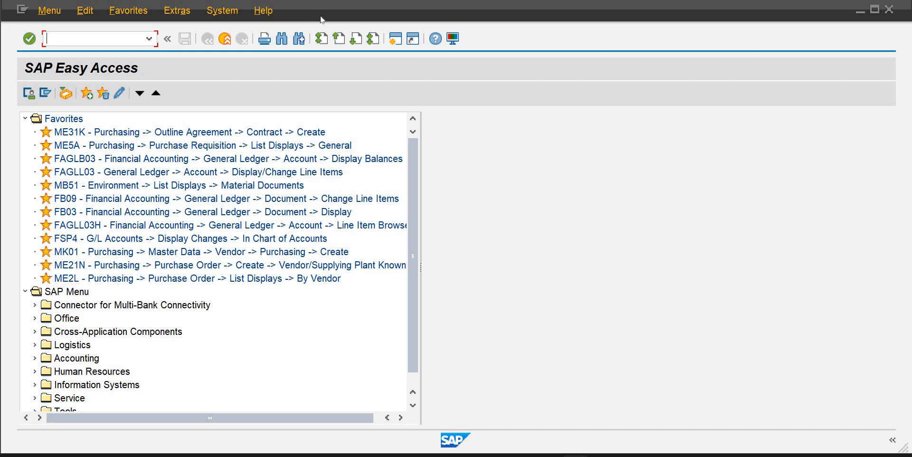
# Open transaction MM60 for the materials list
pyautogui.write('mm60')
pyautogui.press('Return')
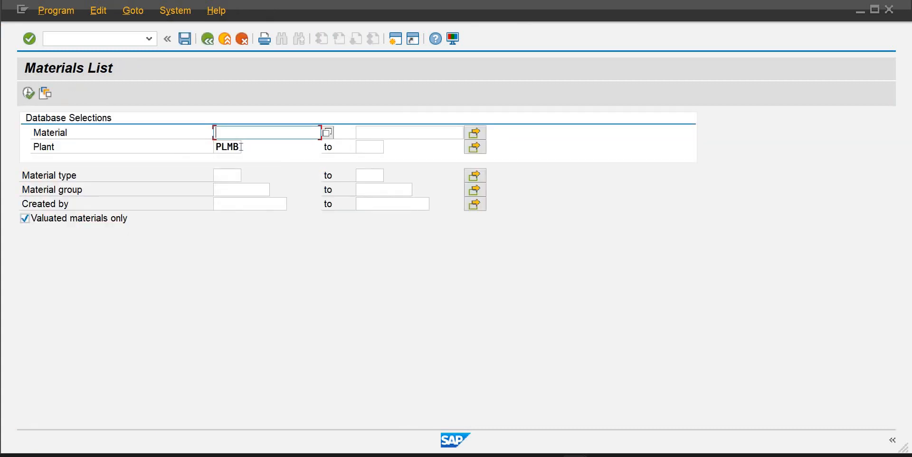
# Replace the plant with PLIB and execute the materials list
pyautogui.moveTo(240, 146); pyautogui.dragTo(199, 148)
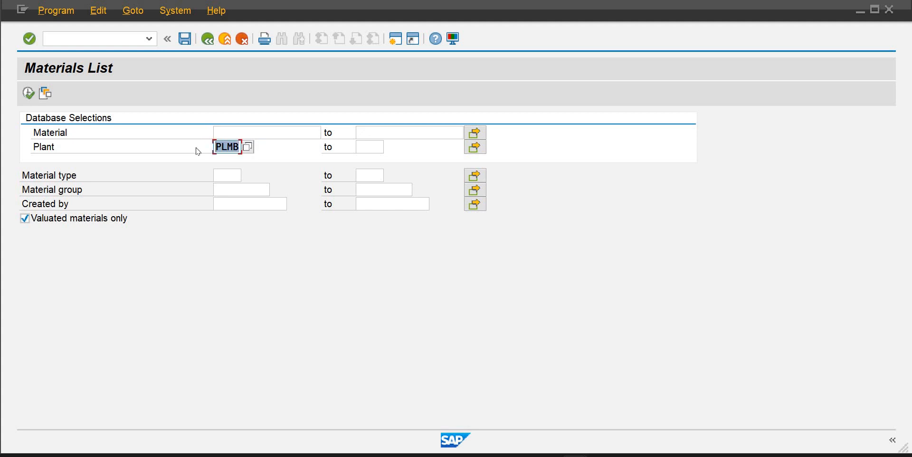
pyautogui.press('Delete')
pyautogui.write('pl')
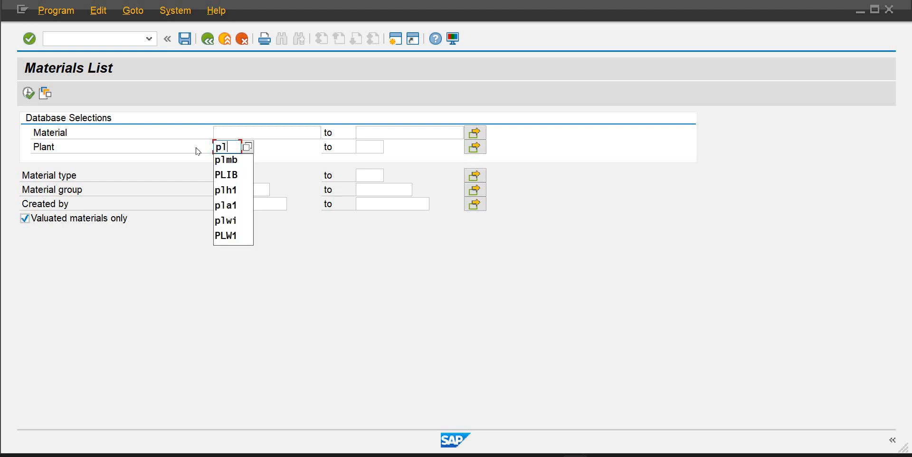
pyautogui.press('Down')
pyautogui.press('Down')
pyautogui.press('Return')
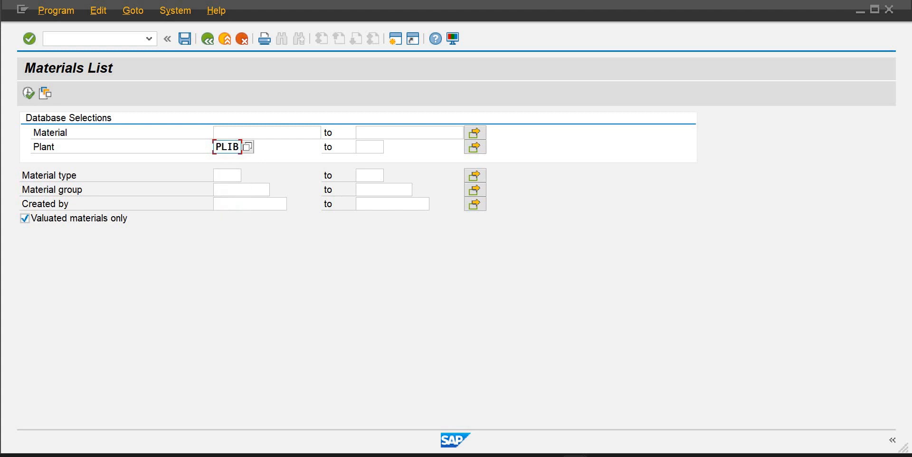
pyautogui.click(29, 41)
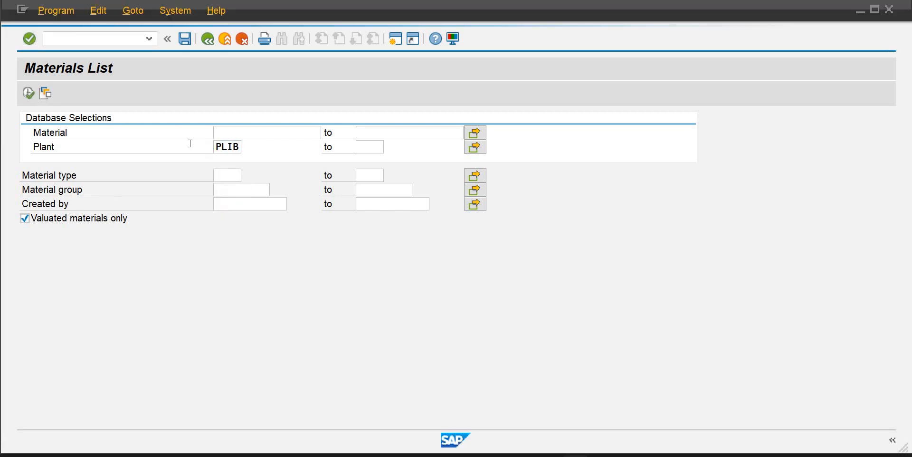
pyautogui.click(28, 98)
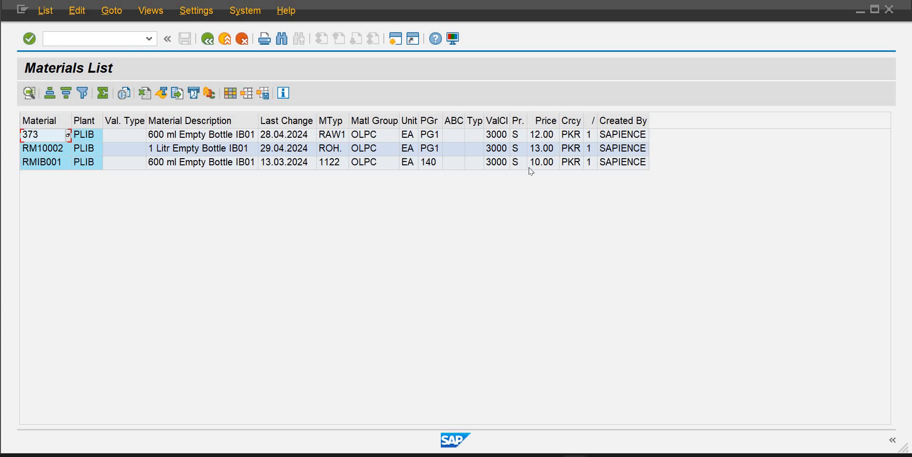
# Leave the materials list and decline the detailed connection error description
pyautogui.click(71, 39)
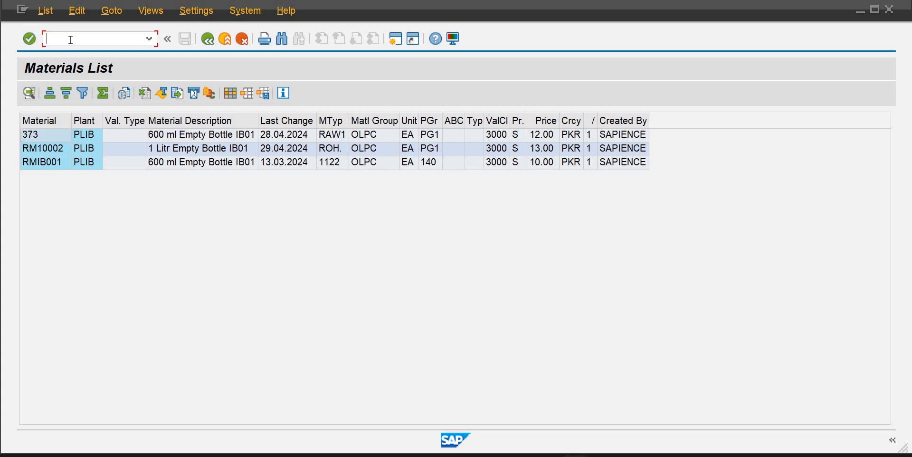
pyautogui.write('/n')
pyautogui.press('Return')
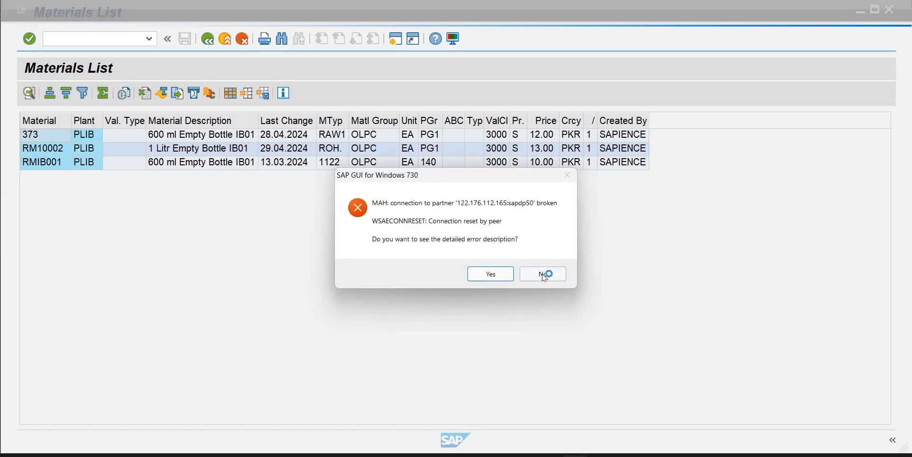
pyautogui.click(537, 271)
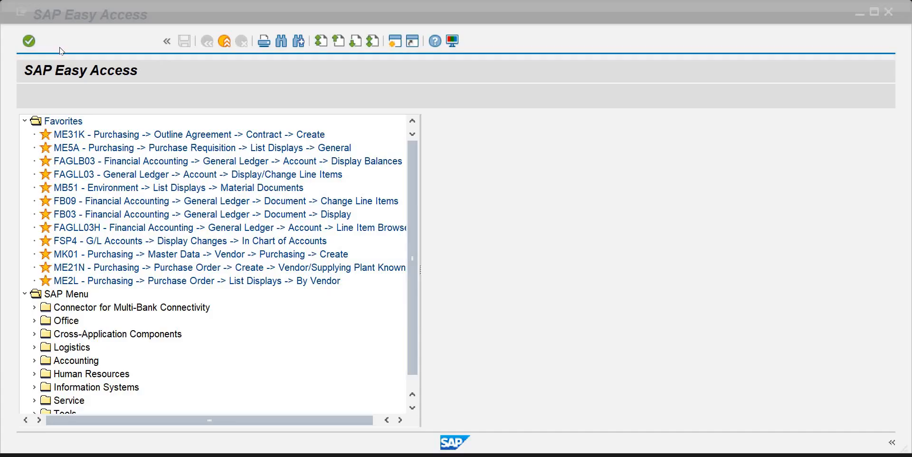
# Start transaction ME2L for purchasing documents per supplier
pyautogui.click(52, 42)
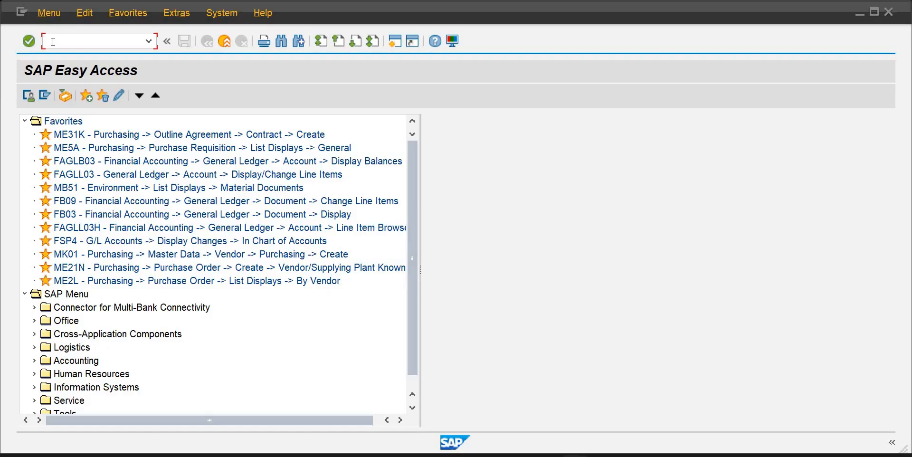
pyautogui.write('me2l')
pyautogui.press('Return')
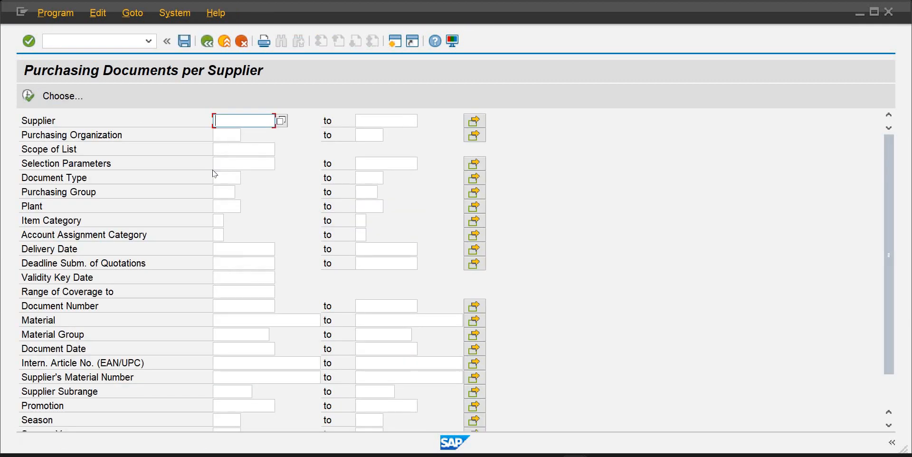
# Set the purchasing organization to puib and the scope of list to BEST
pyautogui.click(220, 136)
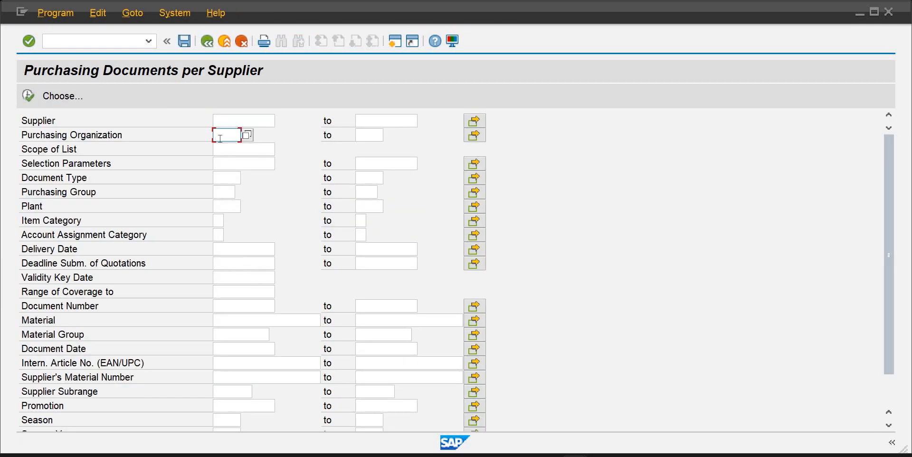
pyautogui.write('p')
pyautogui.press('Down')
pyautogui.press('Down')
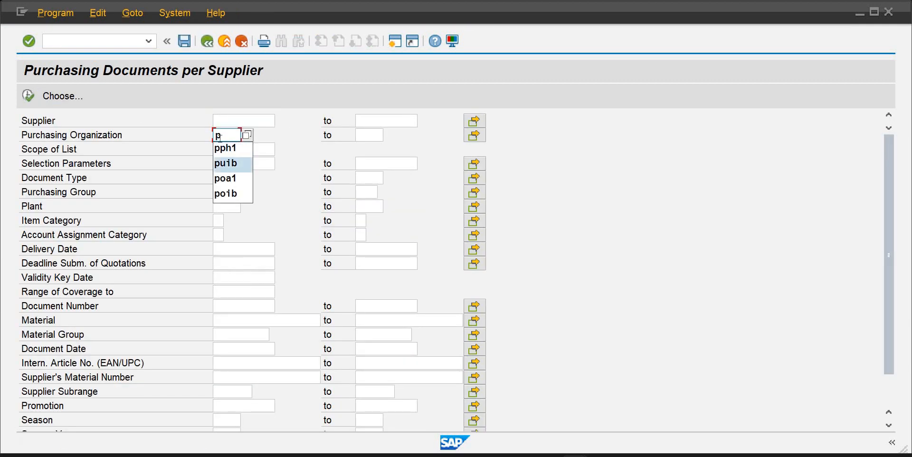
pyautogui.press('Return')
pyautogui.press('Tab')
pyautogui.press('Tab')
pyautogui.press('Tab')
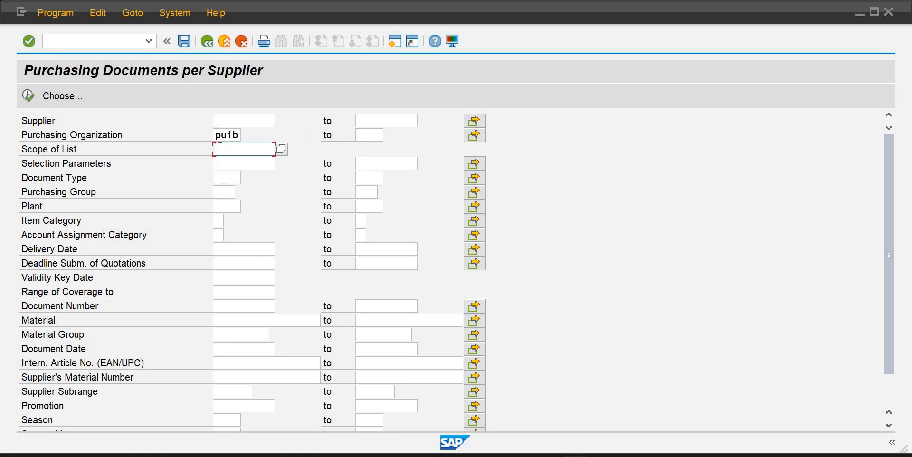
pyautogui.write('bes')
pyautogui.press('Down')
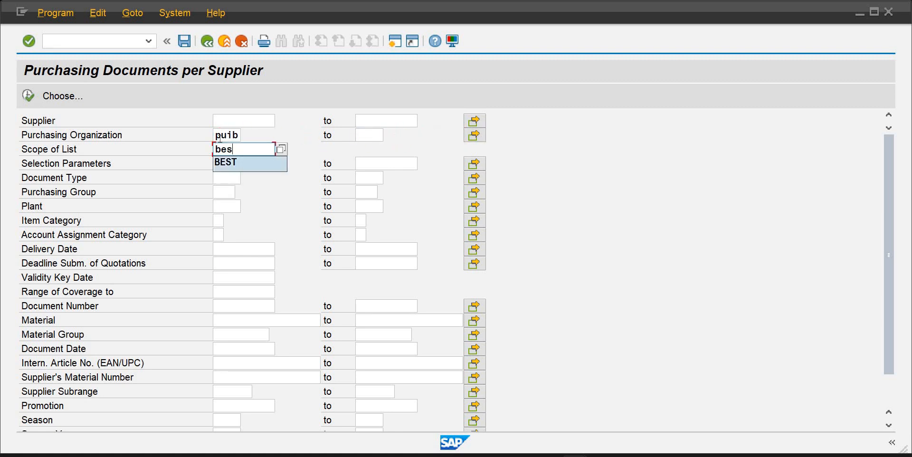
pyautogui.press('Return')
# Set the plant to PLIB and run the purchasing documents report
pyautogui.press('Tab')
pyautogui.press('Tab')
pyautogui.press('Tab')
pyautogui.press('Tab')
pyautogui.press('Tab')
pyautogui.press('Tab')
pyautogui.press('Tab')
pyautogui.press('Tab')
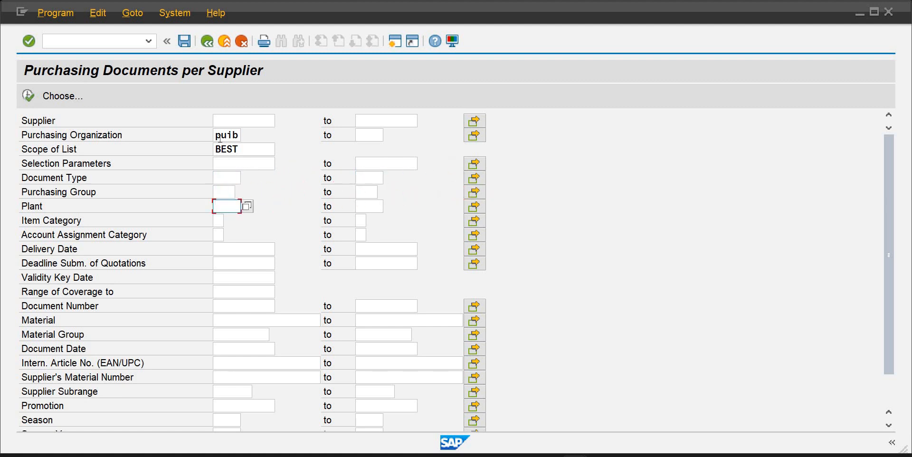
pyautogui.write('pl')
pyautogui.press('Down')
pyautogui.press('Down')
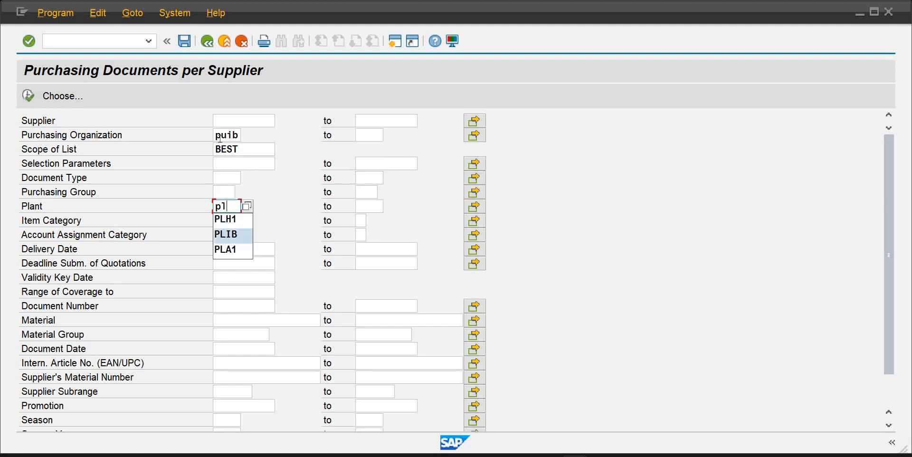
pyautogui.press('Return')
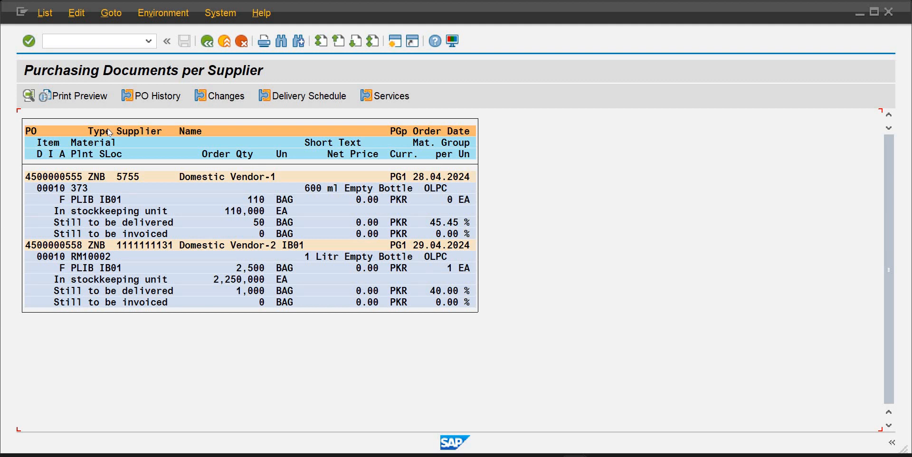
# Leave the report and open ME21N Create Purchase Order from the favorites
pyautogui.click(75, 39)
pyautogui.write('/n')
pyautogui.press('Return')
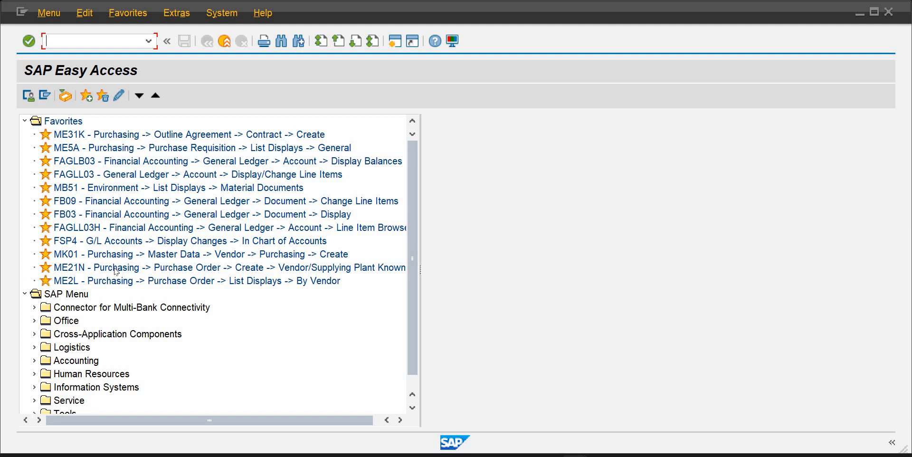
pyautogui.doubleClick(111, 271)
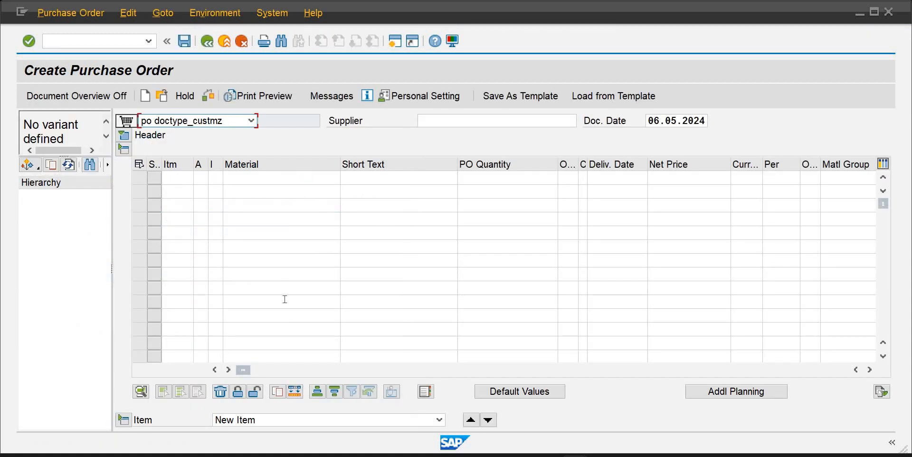
# Set the purchase order document type to Standard PO Sapience
pyautogui.click(448, 125)
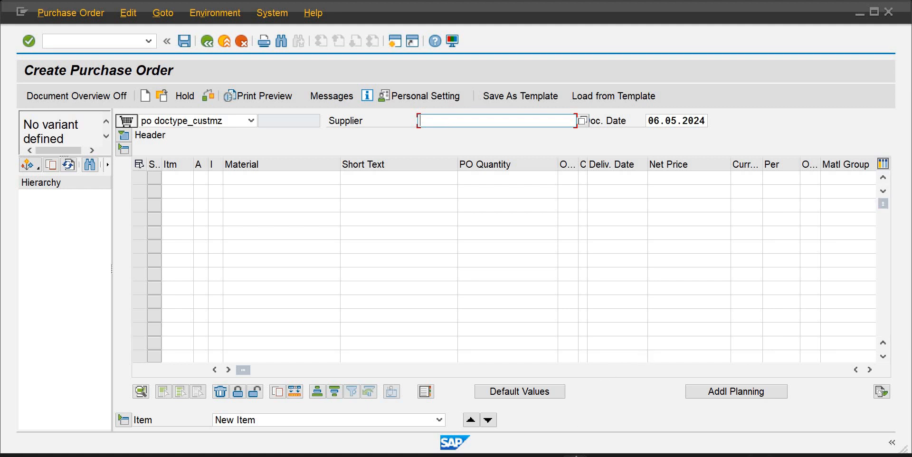
pyautogui.moveTo(624, 371)
pyautogui.click(251, 121)
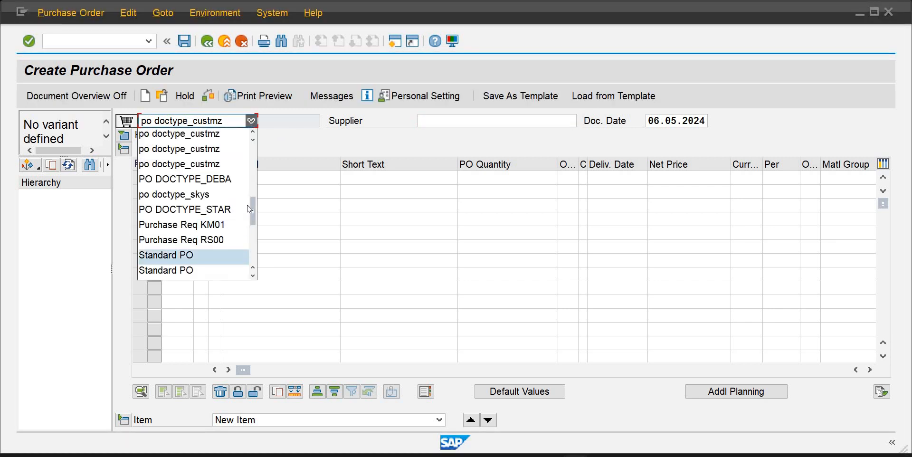
pyautogui.scroll(-3, 256, 234)
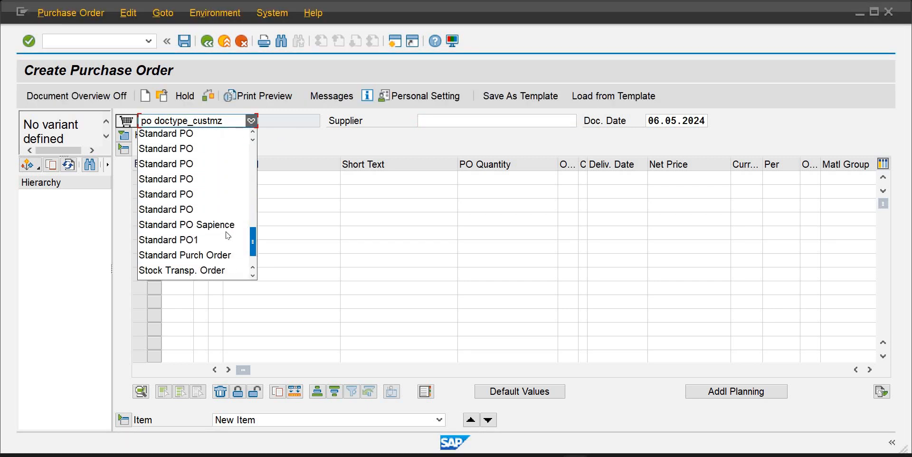
pyautogui.click(185, 224)
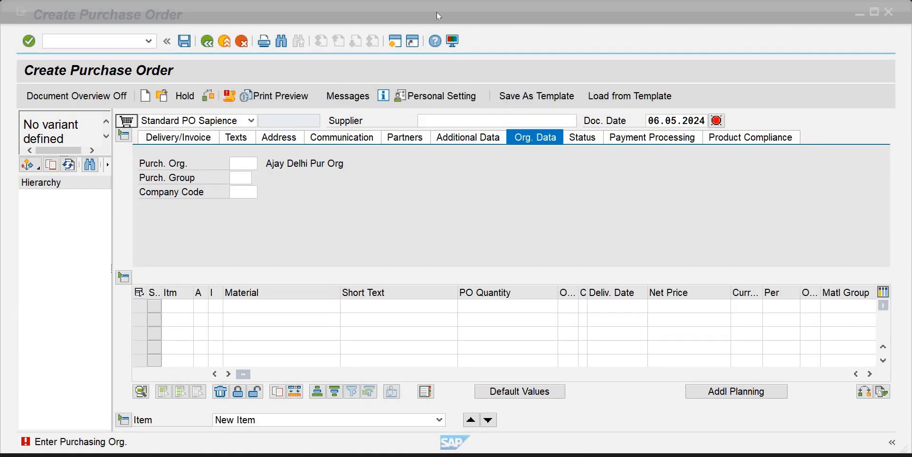
# Open a new session and start transaction MK01 to create a vendor
pyautogui.click(460, 119)
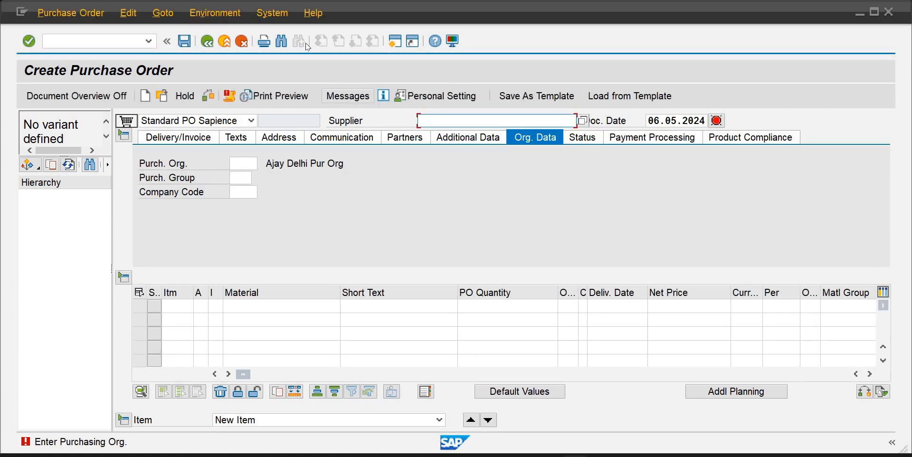
pyautogui.click(396, 42)
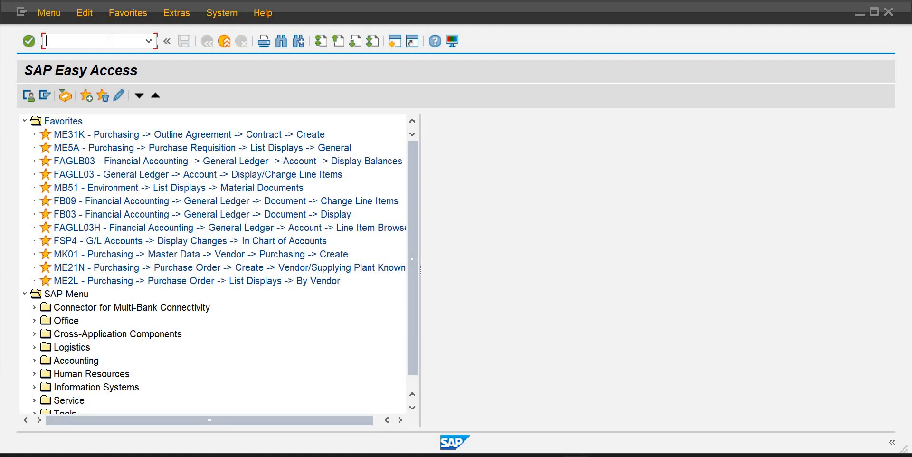
pyautogui.write('mk01')
pyautogui.press('Return')
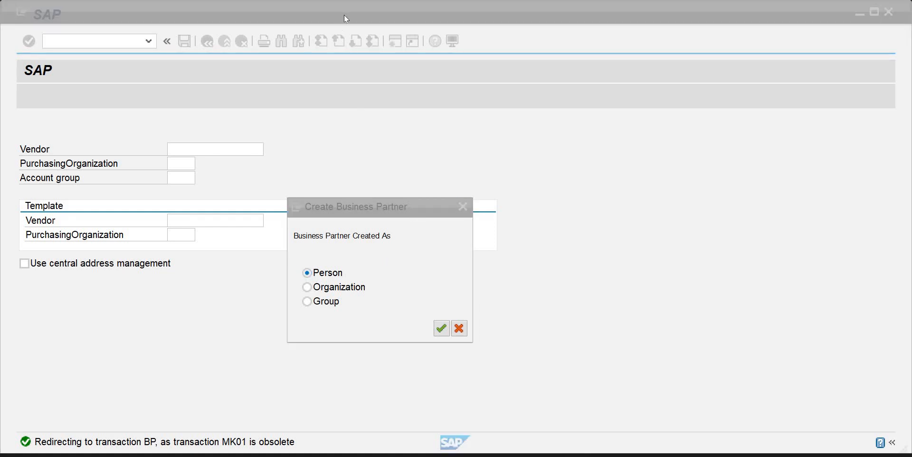
# Choose to create the business partner as an Organization
pyautogui.click(323, 275)
pyautogui.click(314, 287)
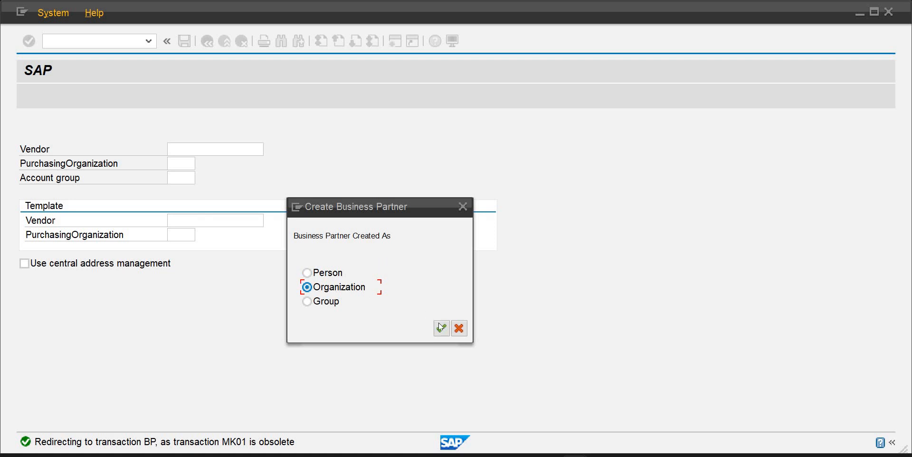
pyautogui.click(441, 332)
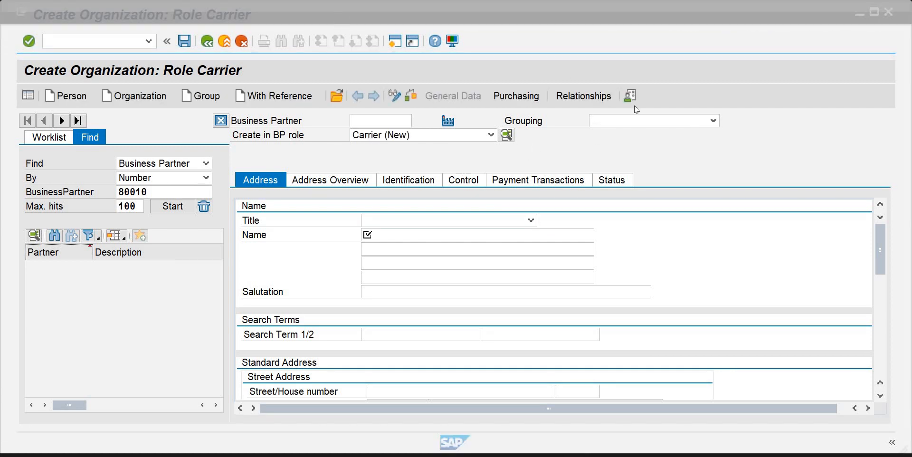
# Set the business partner grouping to BB Domestic Business Vendor
pyautogui.click(710, 121)
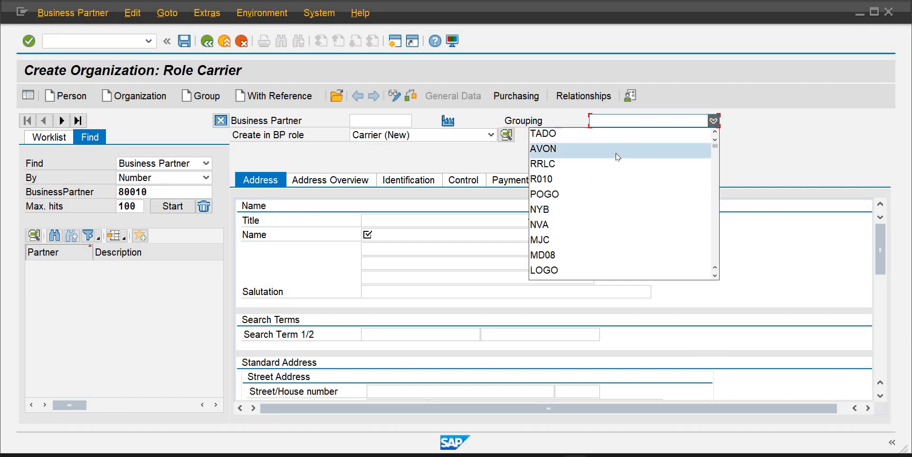
pyautogui.scroll(-2, 613, 193)
pyautogui.scroll(-3, 613, 193)
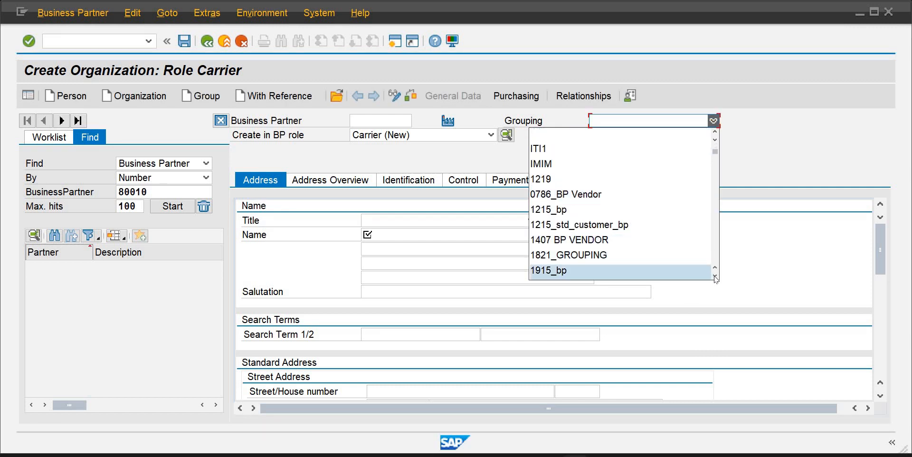
pyautogui.scroll(-3, 716, 279)
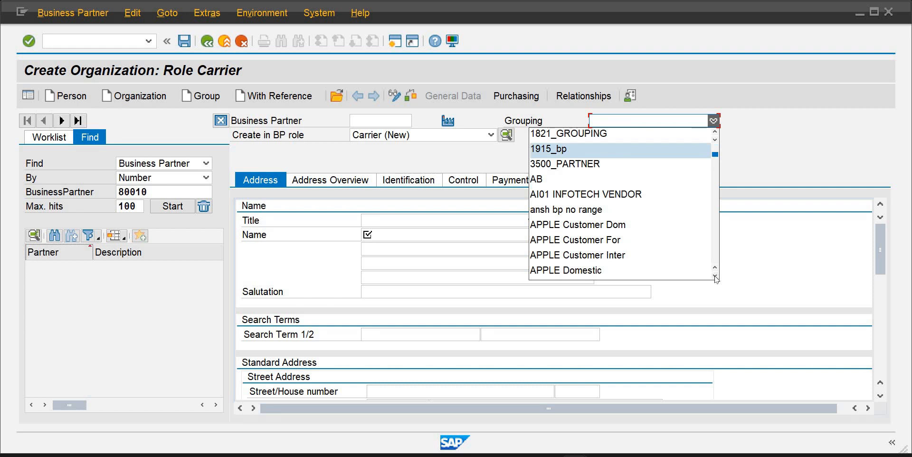
pyautogui.scroll(-3, 716, 280)
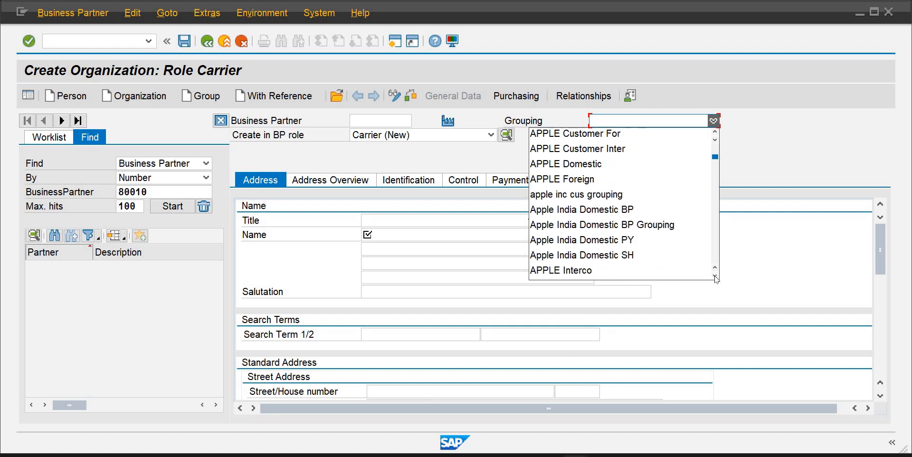
pyautogui.scroll(-8, 716, 279)
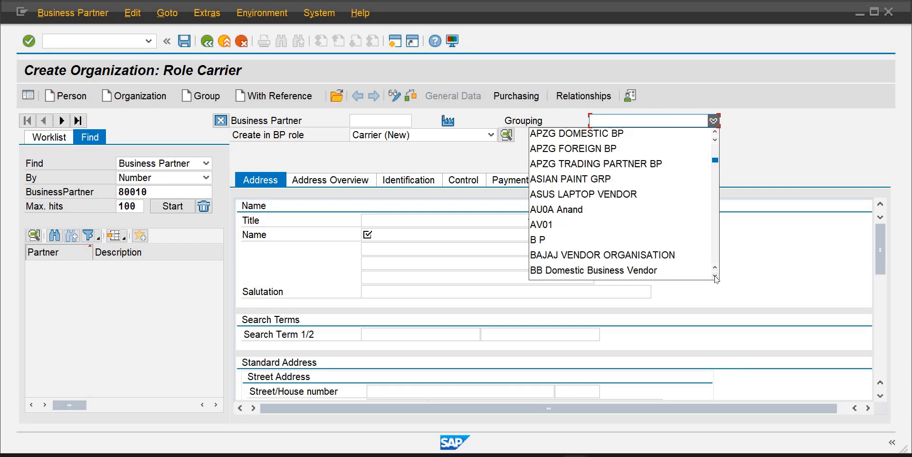
pyautogui.scroll(-4, 716, 279)
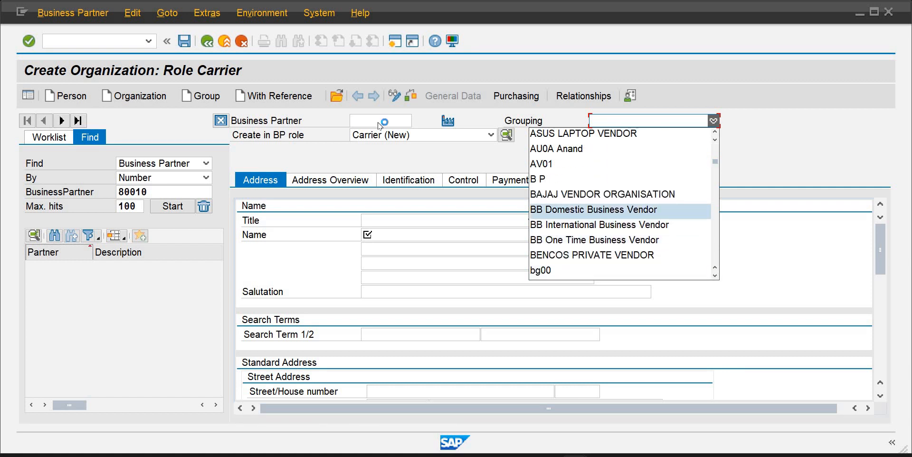
pyautogui.click(602, 212)
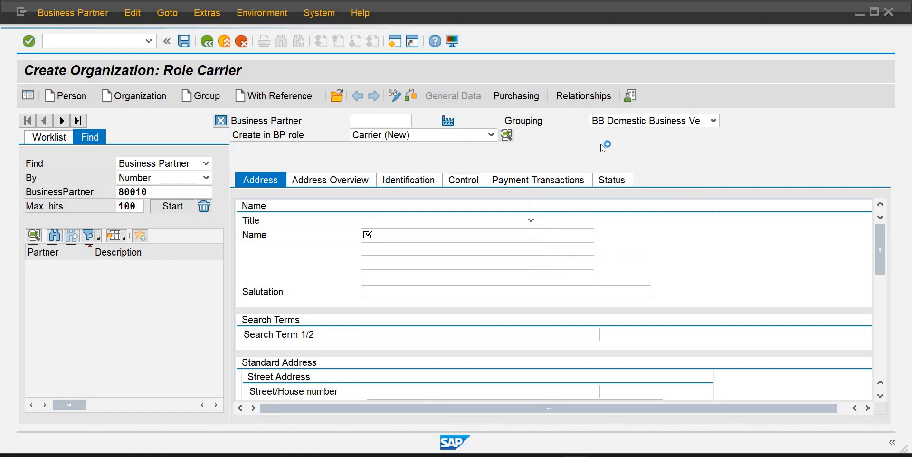
# Switch the BP role to supplier and choose to create the partner in that role
pyautogui.click(491, 136)
pyautogui.scroll(-5, 465, 188)
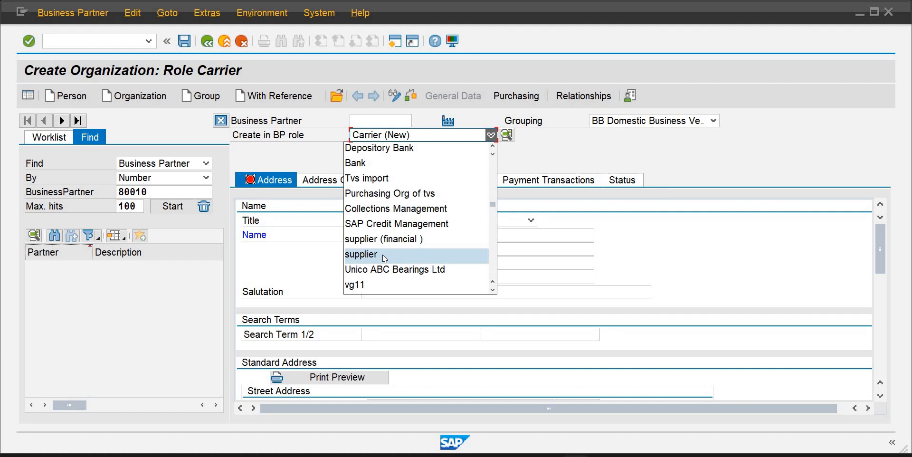
pyautogui.click(381, 254)
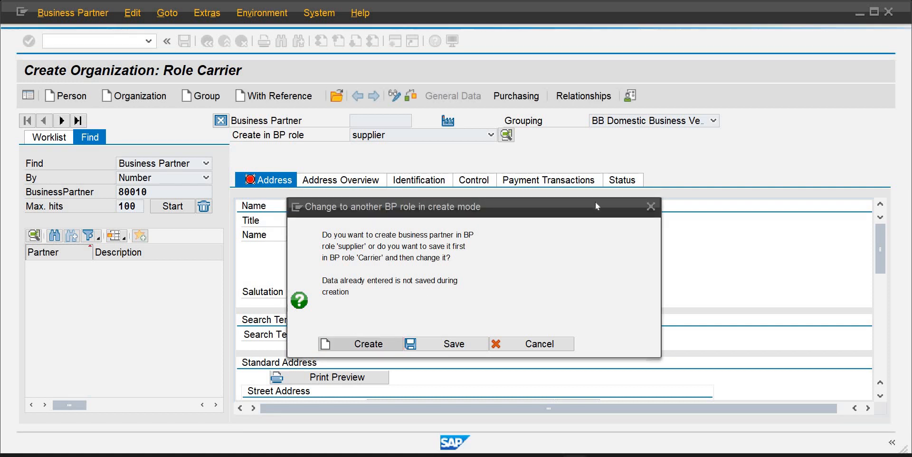
pyautogui.press('Return')
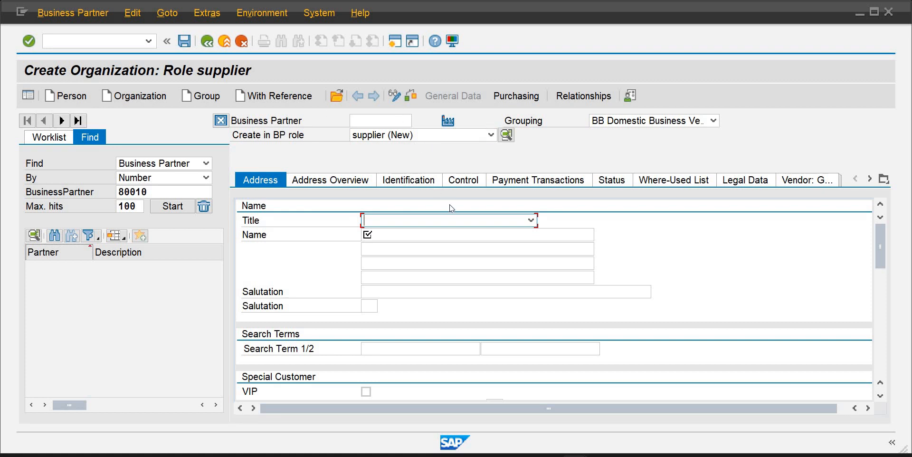
# Set the title to Company and the name to Domestic Vendor-2 IB01
pyautogui.click(528, 221)
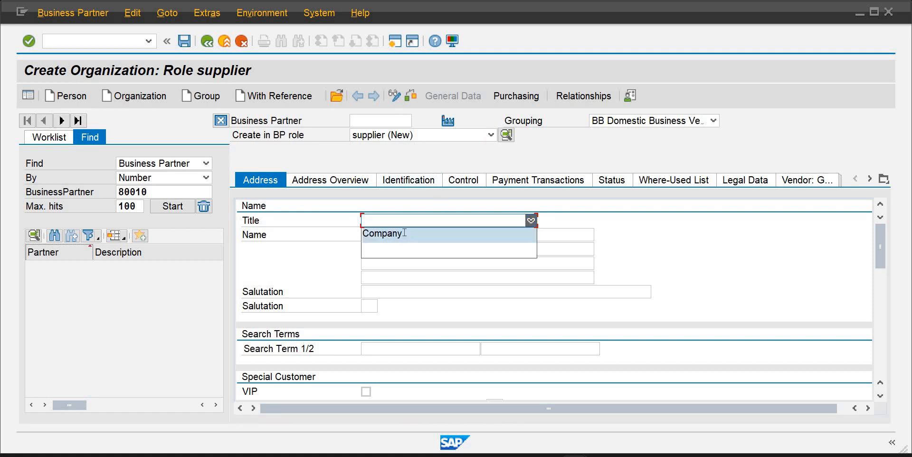
pyautogui.click(404, 233)
pyautogui.click(404, 232)
pyautogui.write('D')
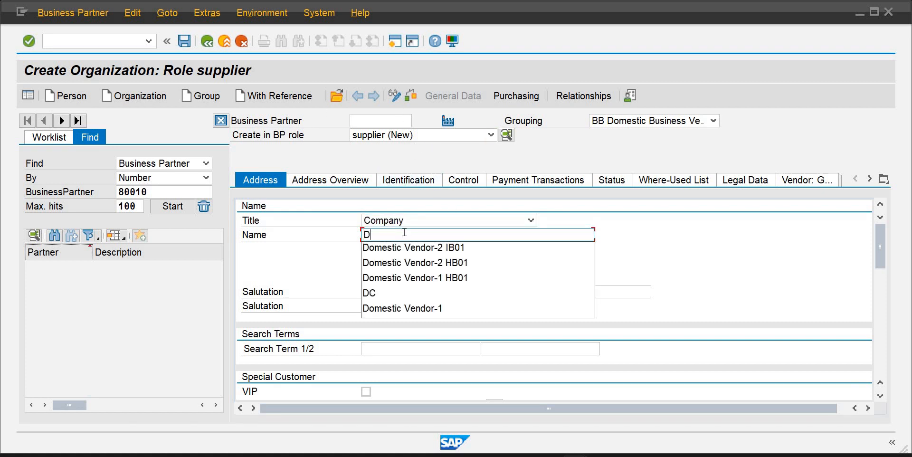
pyautogui.press('Down')
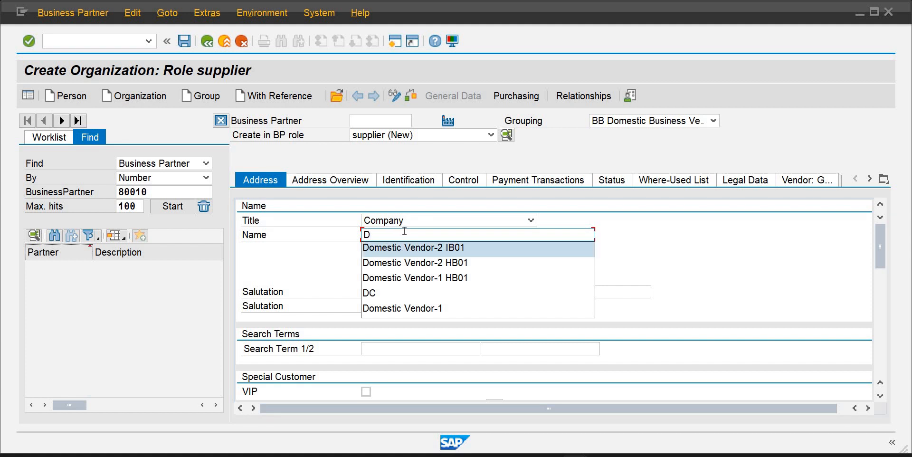
pyautogui.press('Return')
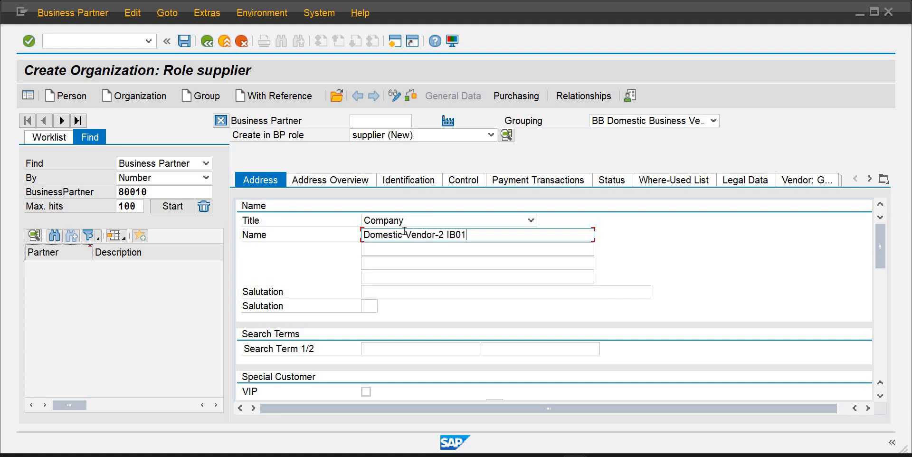
# Enter Manufacturing as the first search term
pyautogui.press('Tab')
pyautogui.press('Tab')
pyautogui.press('Tab')
pyautogui.press('Tab')
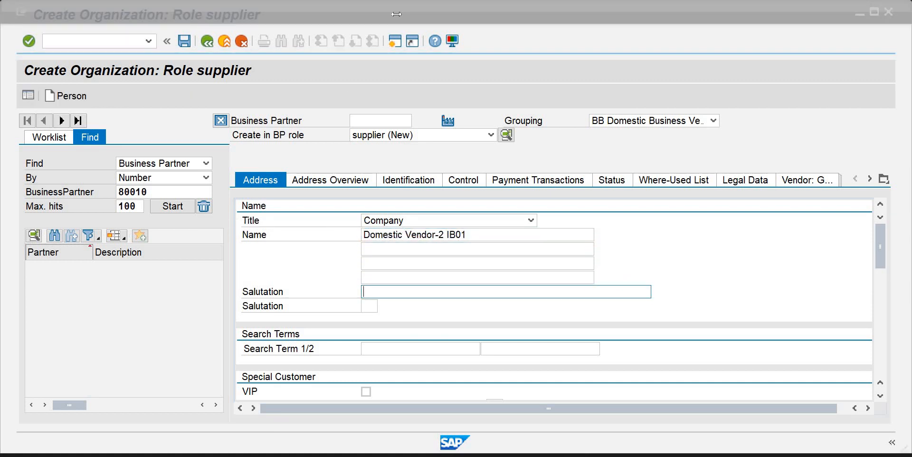
pyautogui.click(390, 351)
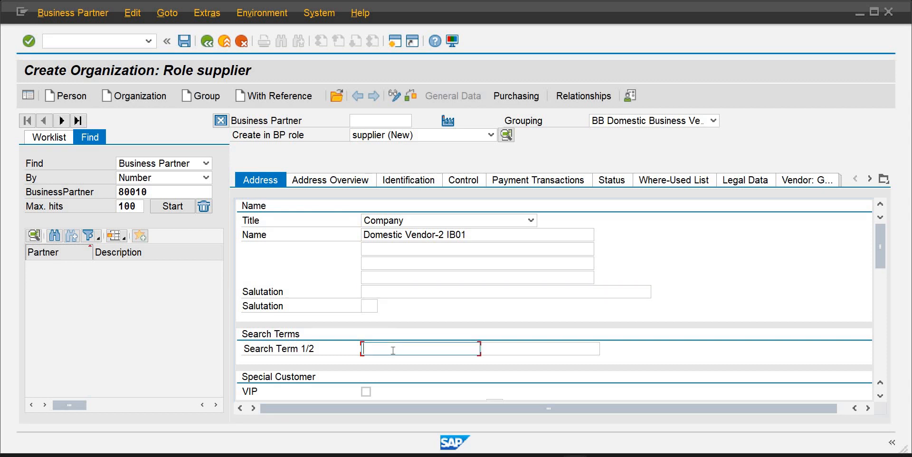
pyautogui.write('m')
pyautogui.press('Down')
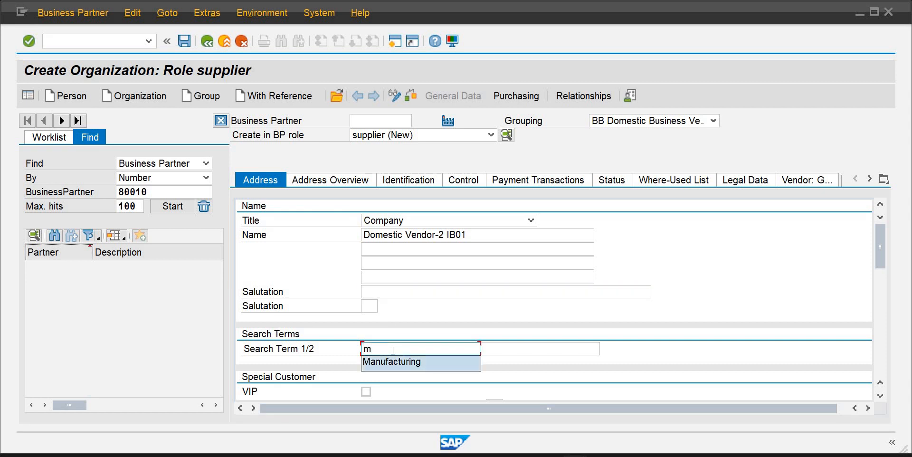
pyautogui.press('Return')
# Enter house no1 as the street/house number of the standard address
pyautogui.press('Tab')
pyautogui.press('Tab')
pyautogui.press('Tab')
pyautogui.press('Tab')
pyautogui.press('Tab')
pyautogui.press('Tab')
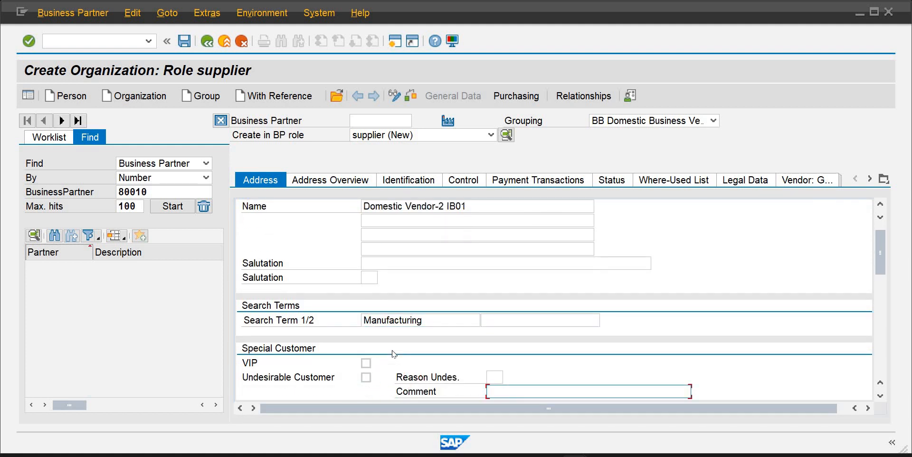
pyautogui.press('Tab')
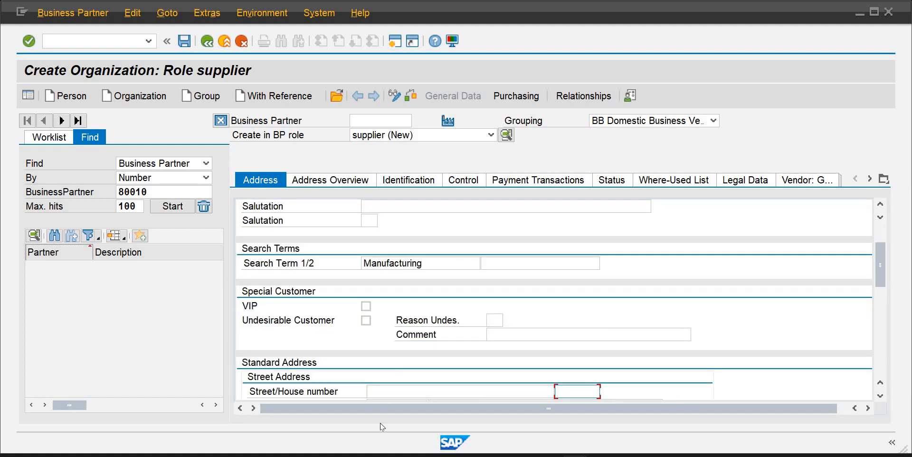
pyautogui.click(385, 394)
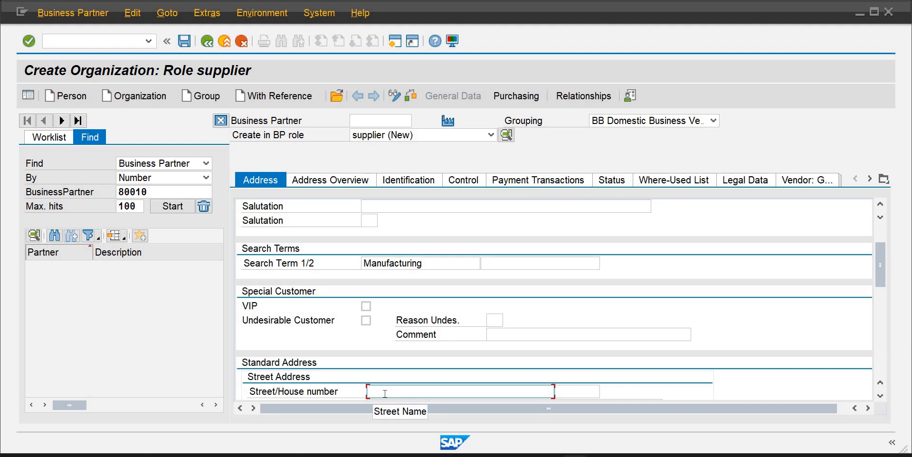
pyautogui.write('hou')
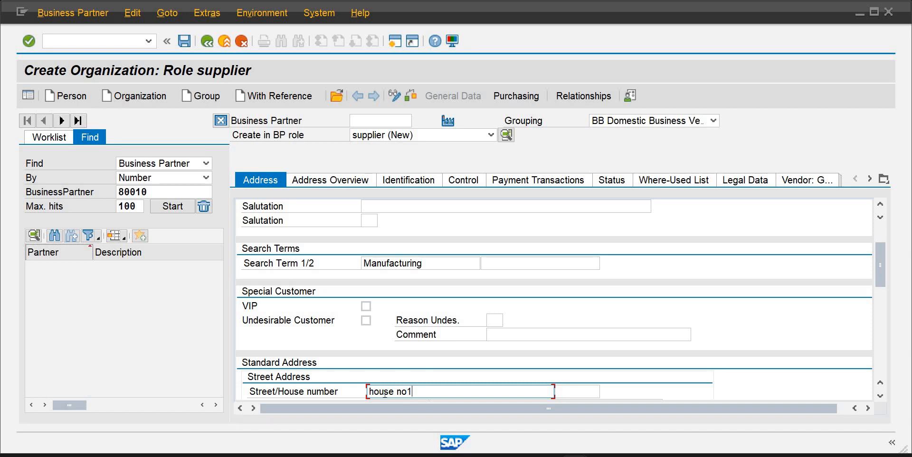
pyautogui.write('se no1')
pyautogui.press('Return')
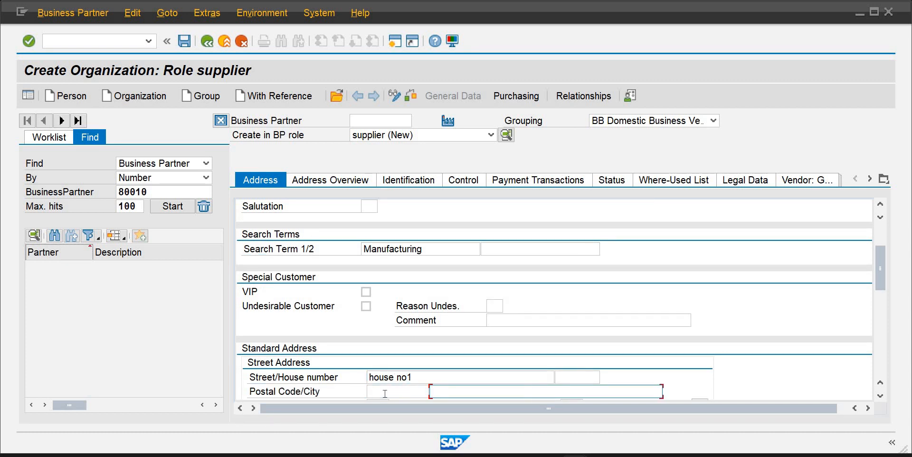
# Set the postal code to 25000 and the city to Karachi
pyautogui.click(385, 394)
pyautogui.write('25000')
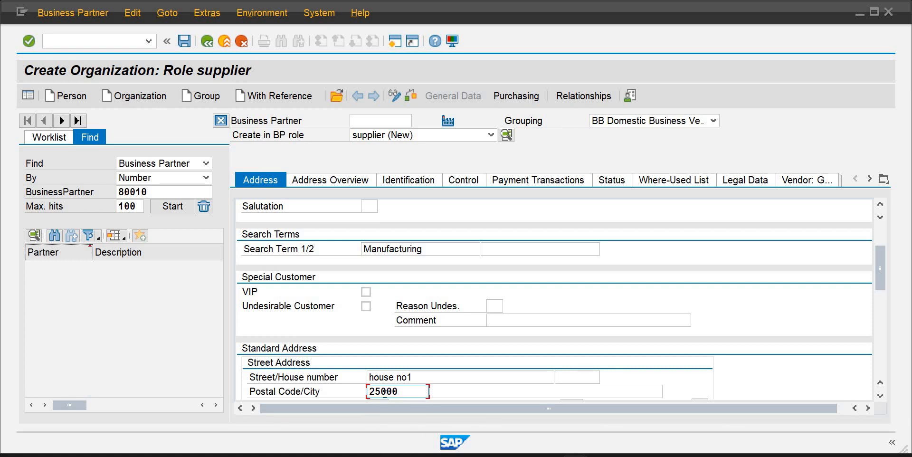
pyautogui.press('Tab')
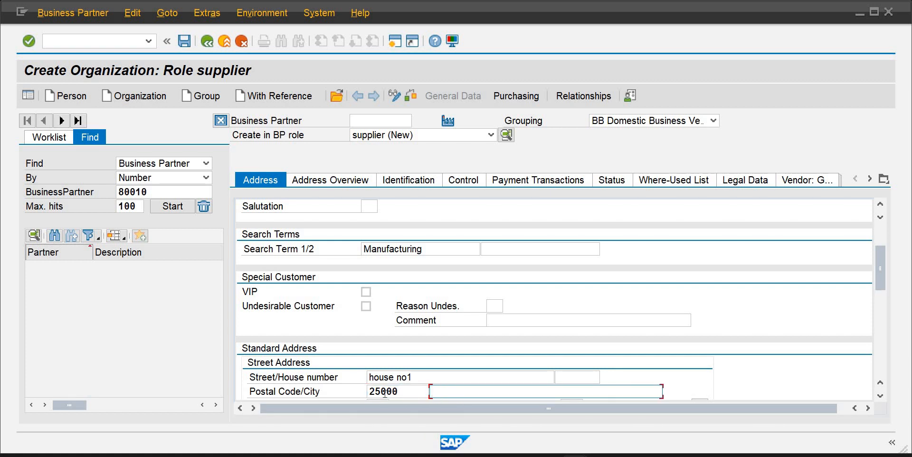
pyautogui.write('K')
pyautogui.press('Down')
pyautogui.press('Return')
pyautogui.press('Tab')
pyautogui.press('Tab')
pyautogui.press('Tab')
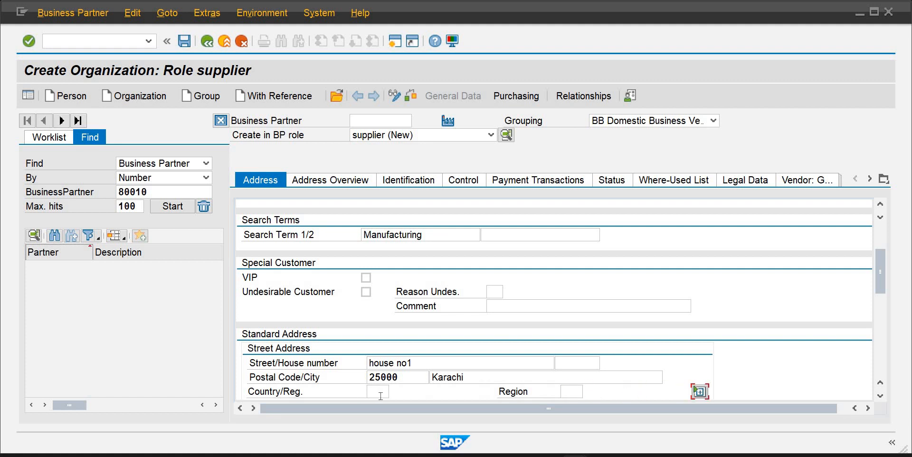
# Set the country to PK
pyautogui.click(380, 396)
pyautogui.write('pk')
pyautogui.press('Tab')
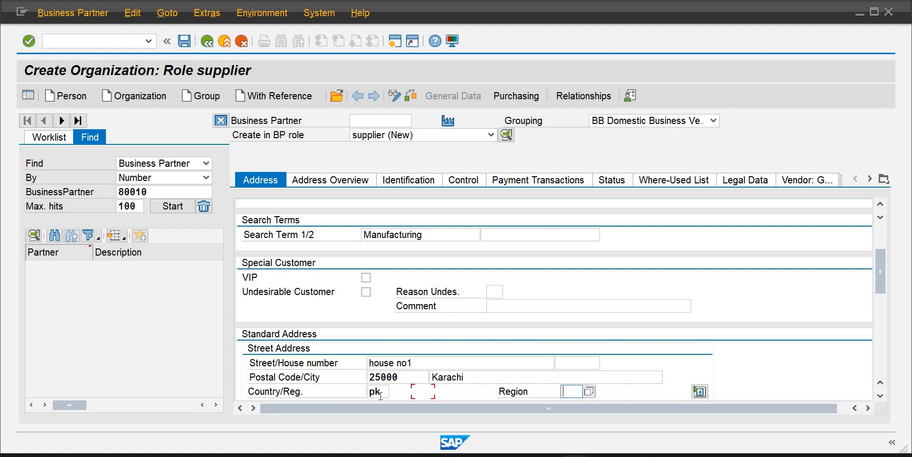
pyautogui.press('Tab')
pyautogui.press('Tab')
pyautogui.press('Tab')
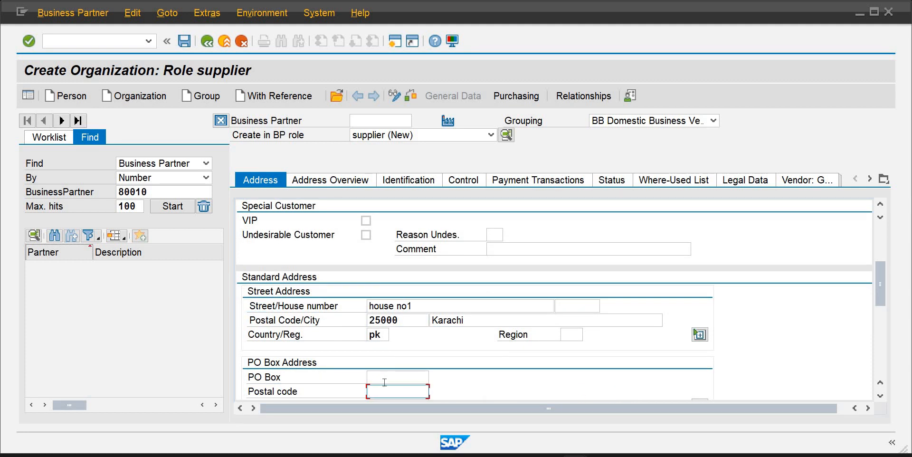
# Set the PO box to 2500 and its postal code to 25000
pyautogui.click(386, 377)
pyautogui.write('2500')
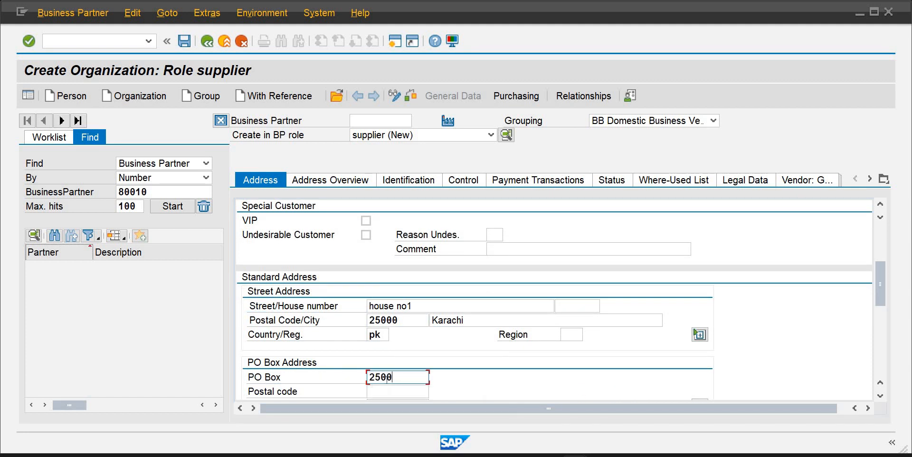
pyautogui.press('Tab')
pyautogui.write('2')
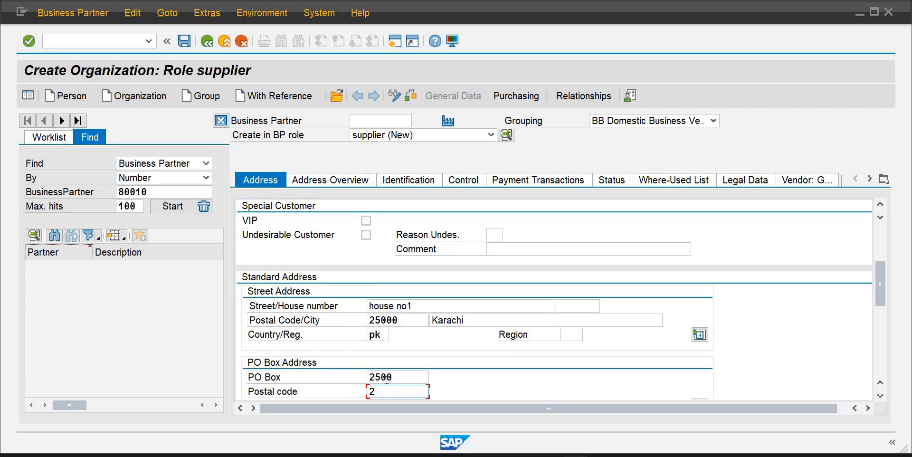
pyautogui.write('5000')
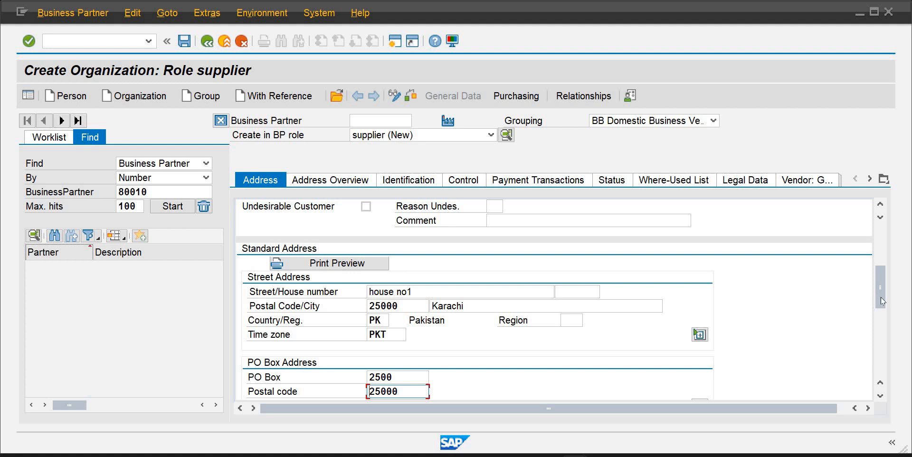
# Set the communication language to English
pyautogui.moveTo(881, 297); pyautogui.dragTo(891, 334)
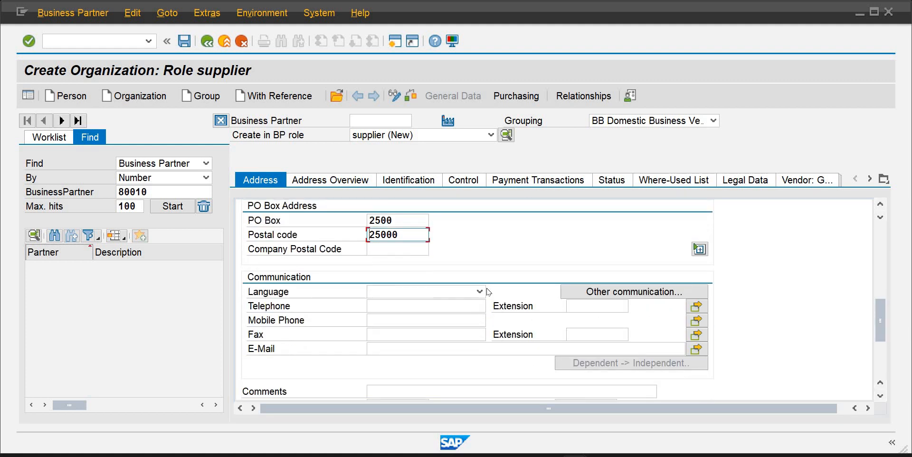
pyautogui.click(480, 292)
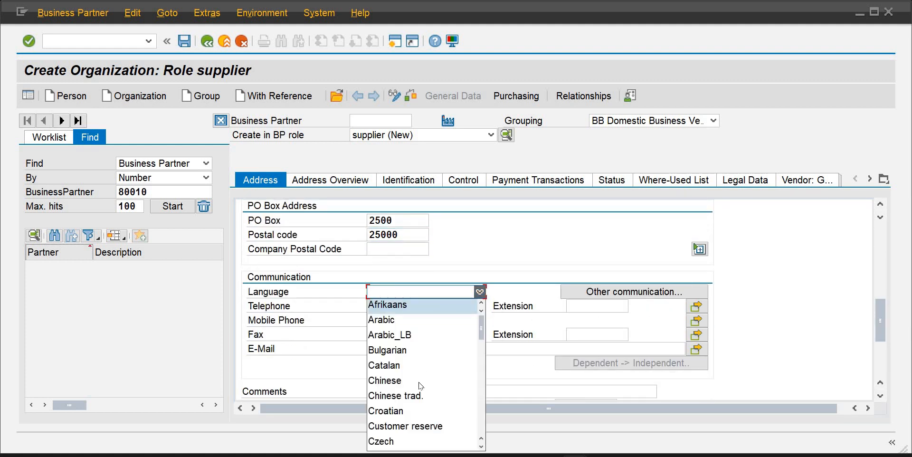
pyautogui.press('e')
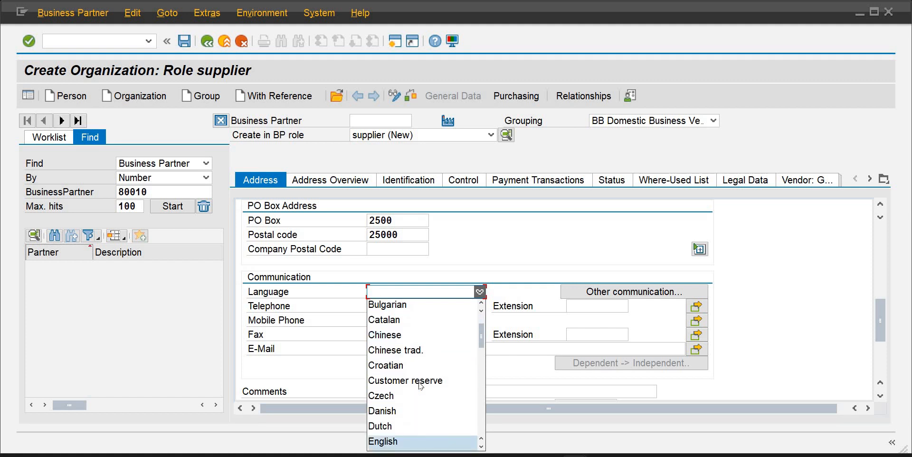
pyautogui.press('Down')
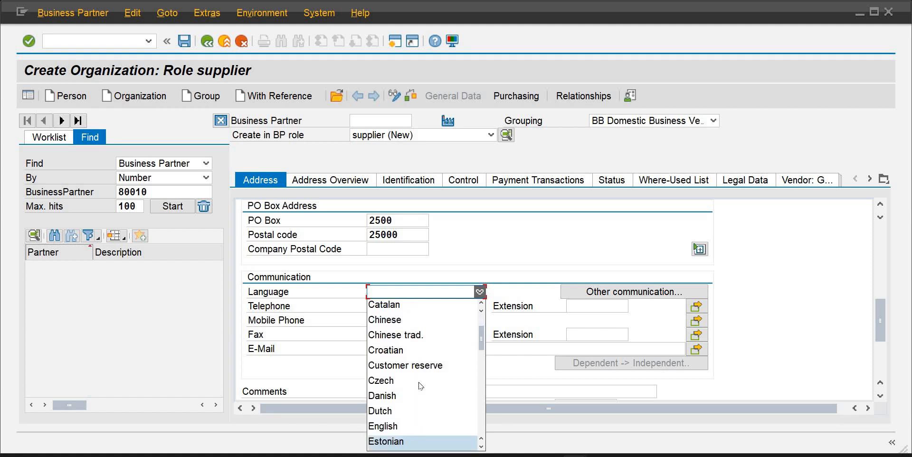
pyautogui.press('Up')
pyautogui.press('Return')
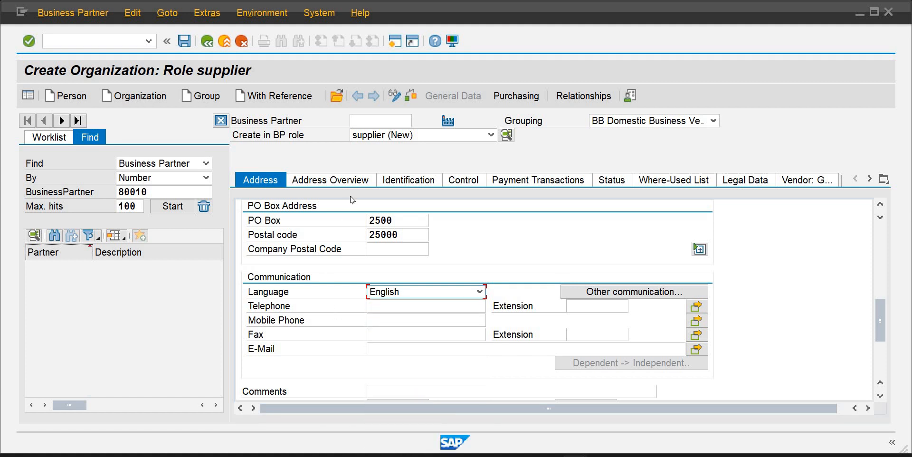
# Open the supplier's purchasing data and set the purchasing organization to PUIB
pyautogui.click(403, 180)
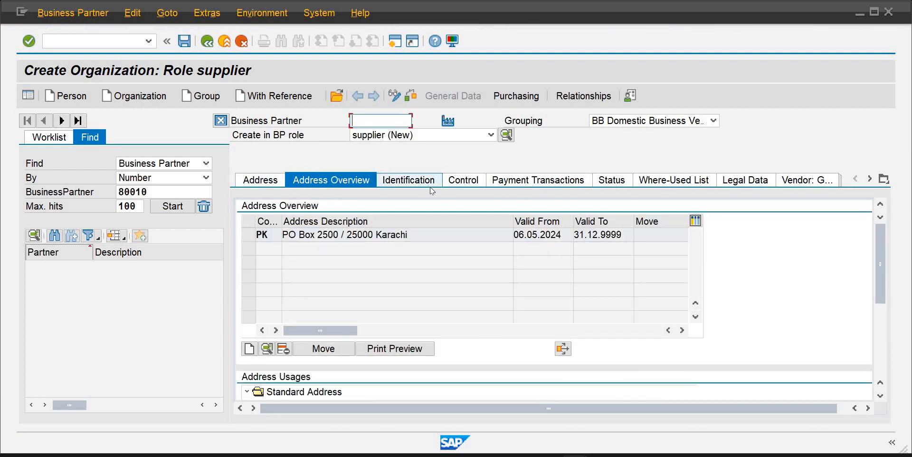
pyautogui.click(520, 98)
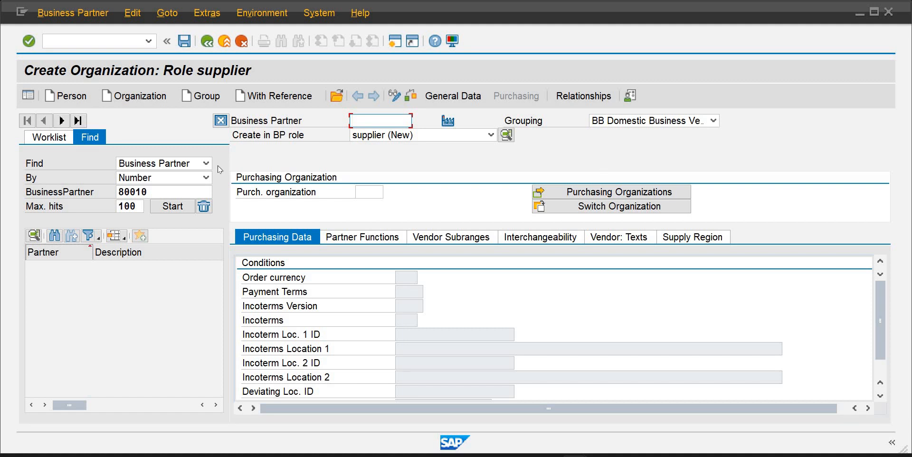
pyautogui.click(369, 195)
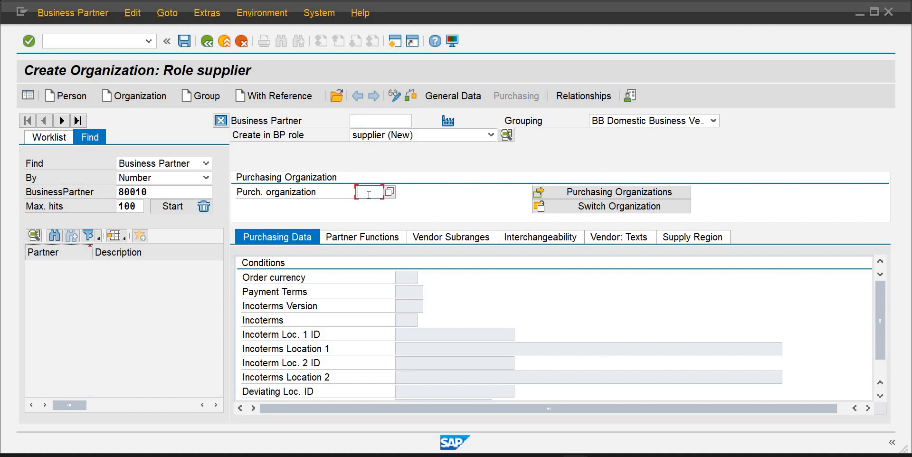
pyautogui.write('puib')
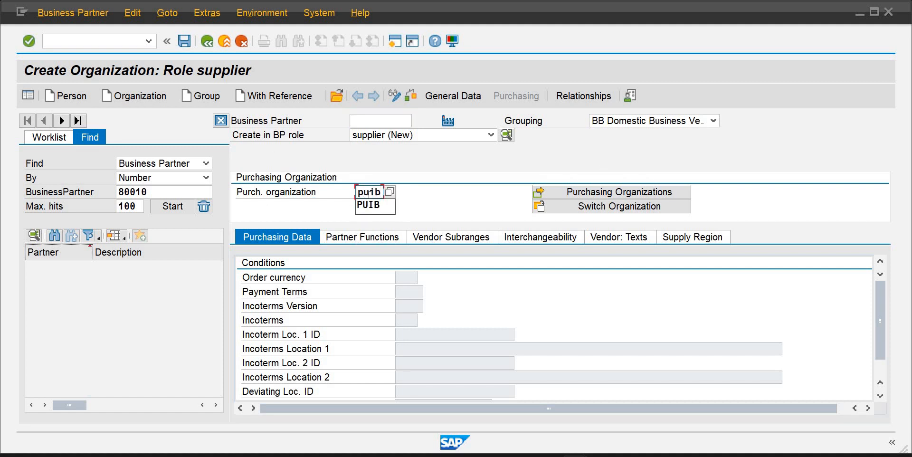
pyautogui.press('Tab')
pyautogui.press('Tab')
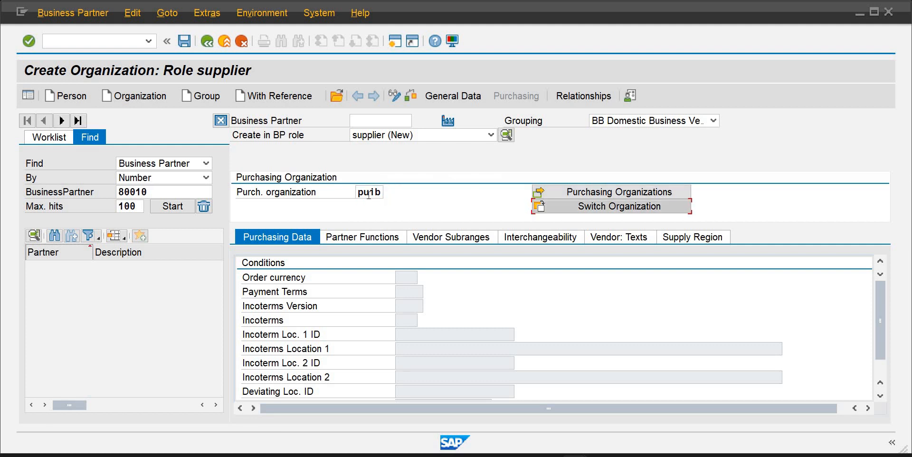
pyautogui.press('Return')
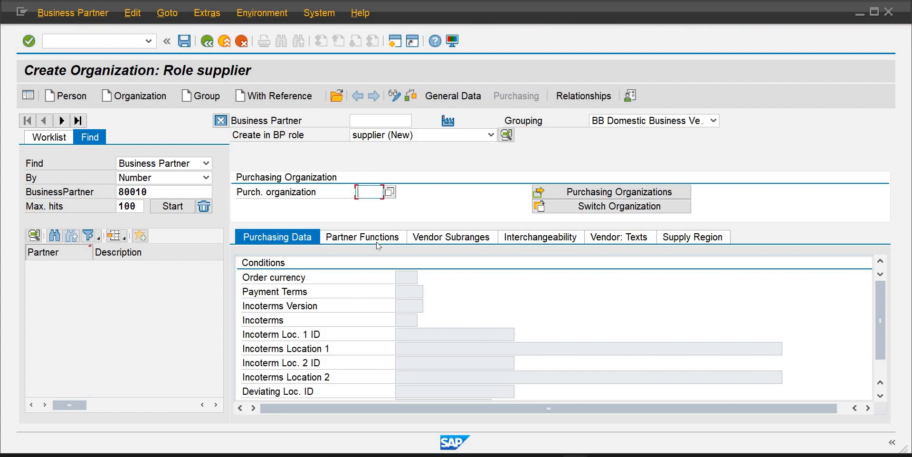
pyautogui.write('puib')
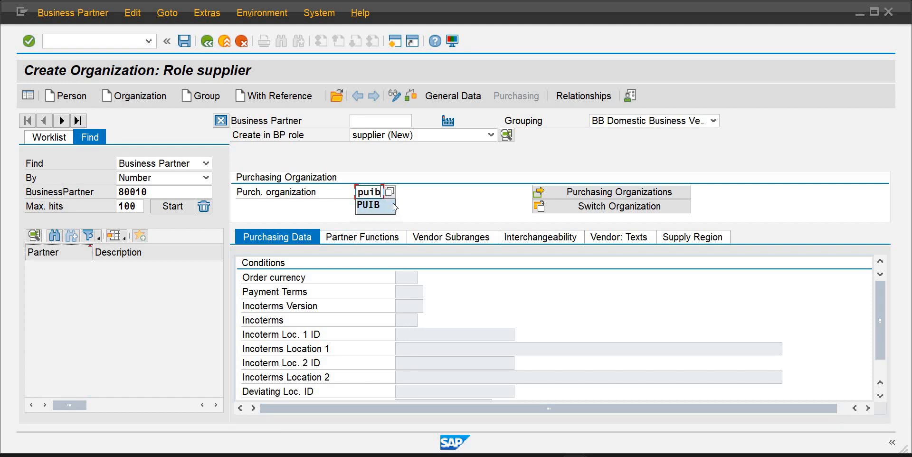
pyautogui.click(375, 205)
pyautogui.press('Return')
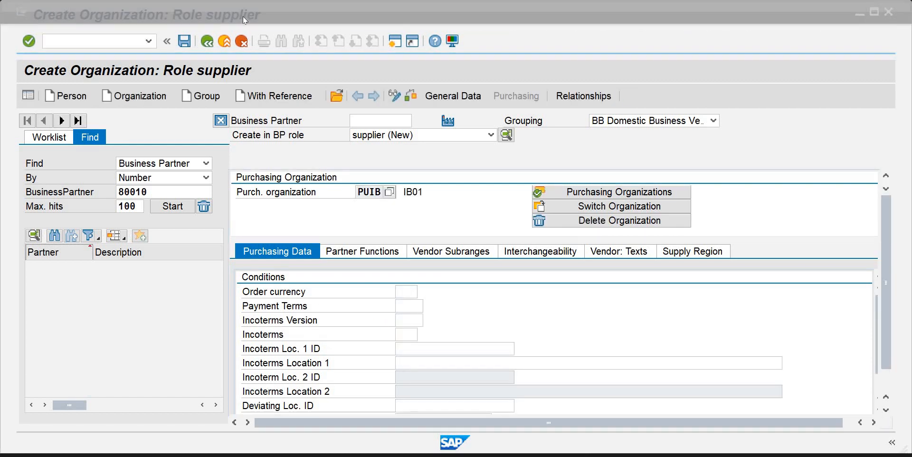
# Set the order currency to PKR and the payment terms to 0001
pyautogui.click(409, 293)
pyautogui.write('pkr')
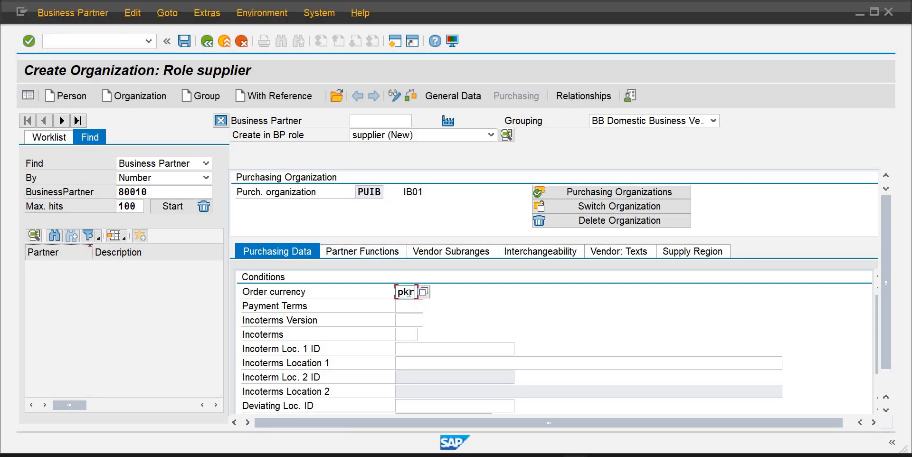
pyautogui.press('Tab')
pyautogui.write('0')
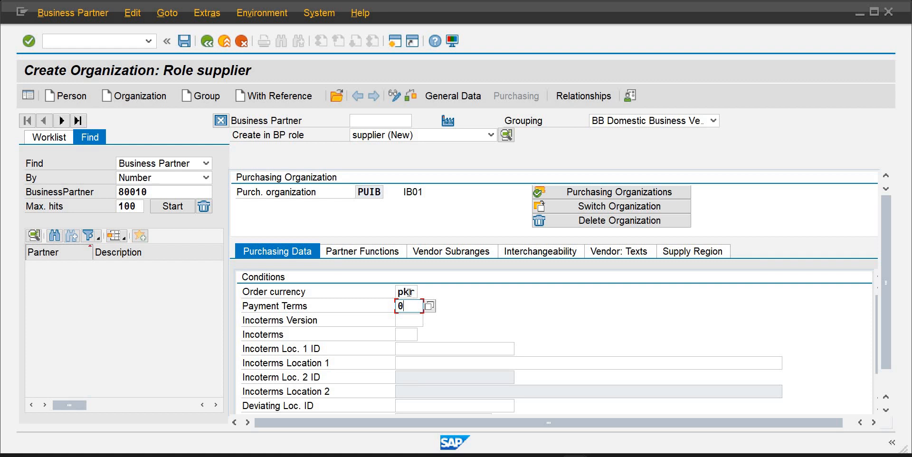
pyautogui.write('001')
# Return to the general data and save the new supplier business partner
pyautogui.click(458, 102)
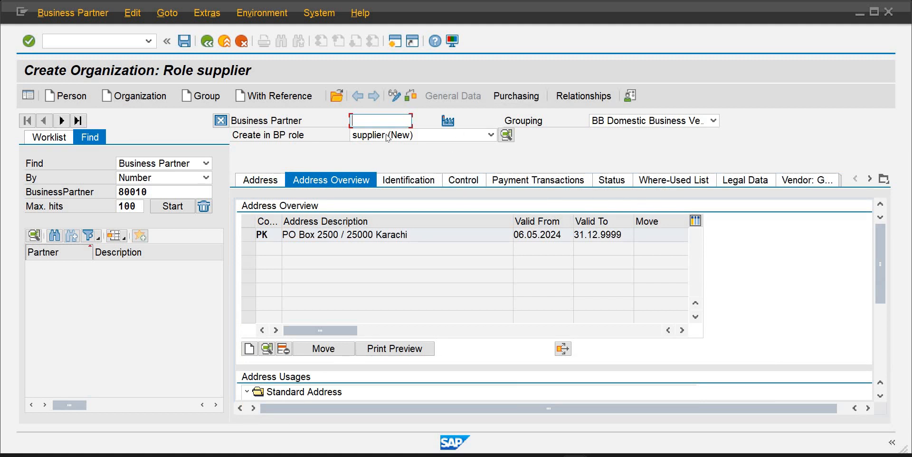
pyautogui.click(185, 42)
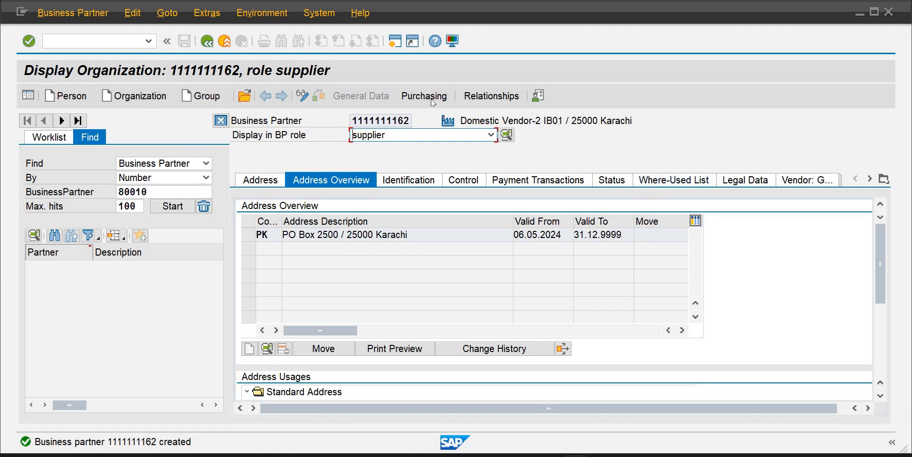
# Open the vendor general data and select the assigned vendor number
pyautogui.click(802, 180)
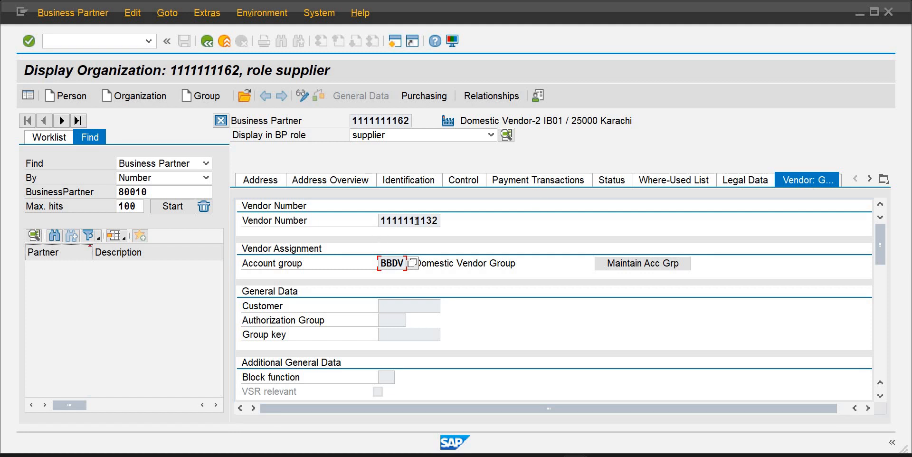
pyautogui.click(385, 222)
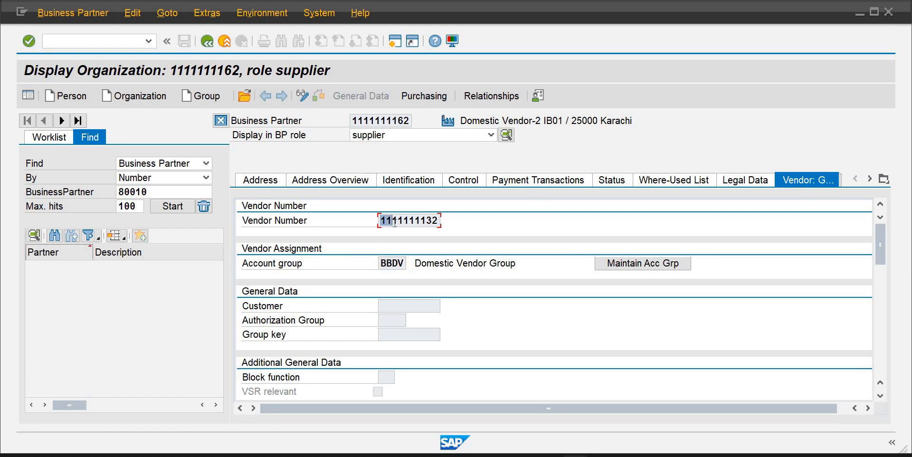
pyautogui.moveTo(404, 222); pyautogui.dragTo(440, 223)
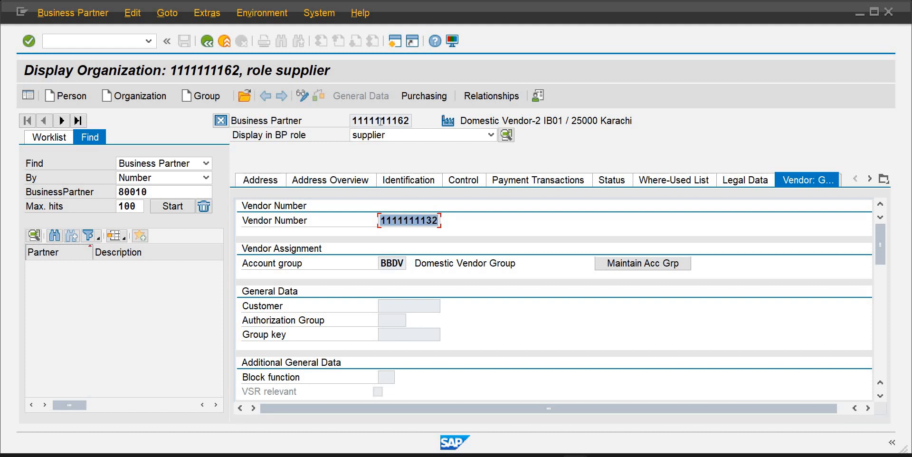
# Start transaction ME21 to create a purchase order and enter the new vendor's number as supplier
pyautogui.click(126, 44)
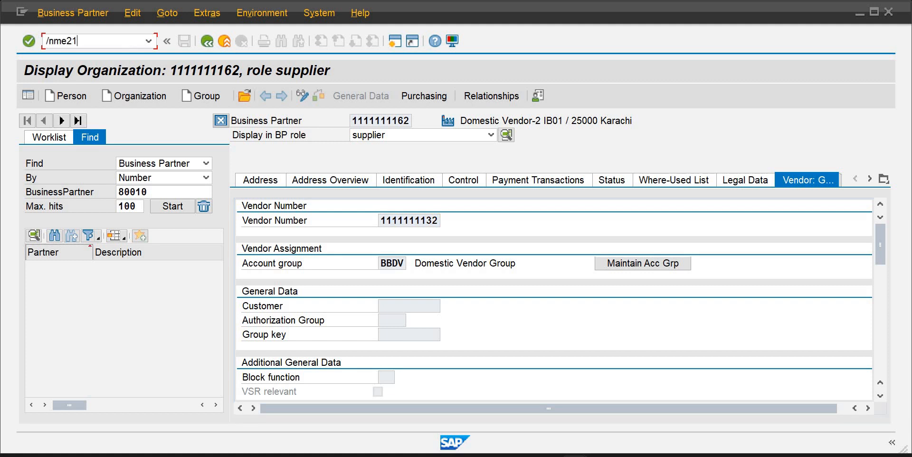
pyautogui.press('Return')
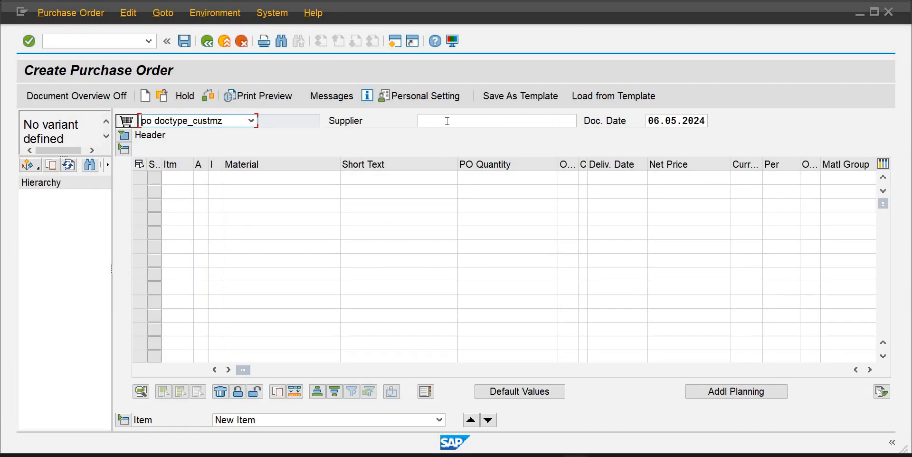
pyautogui.click(447, 122)
pyautogui.write('11')
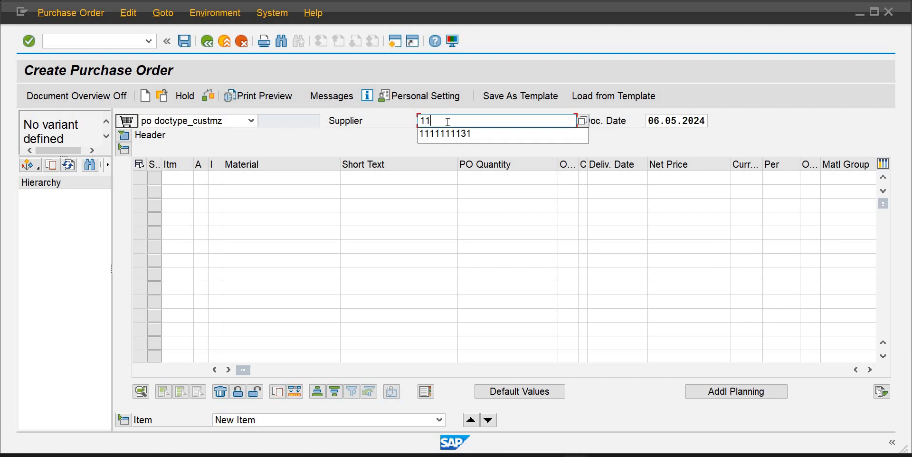
pyautogui.write('11111132')
pyautogui.press('Tab')
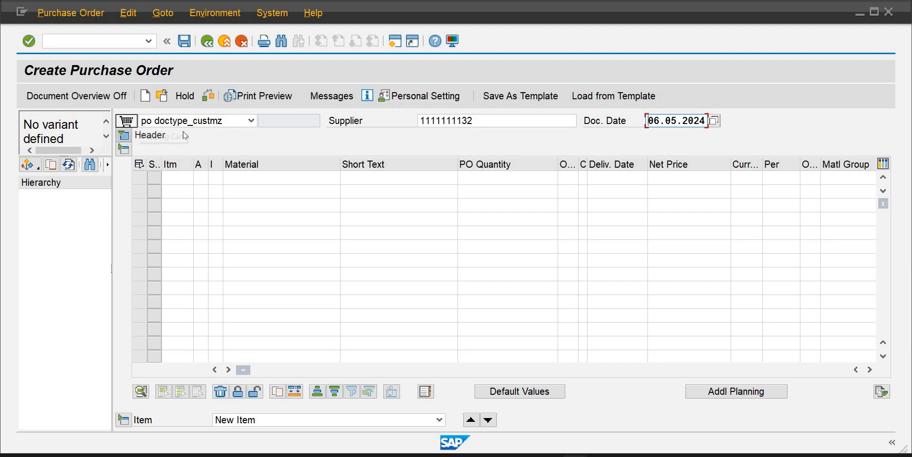
pyautogui.press('Return')
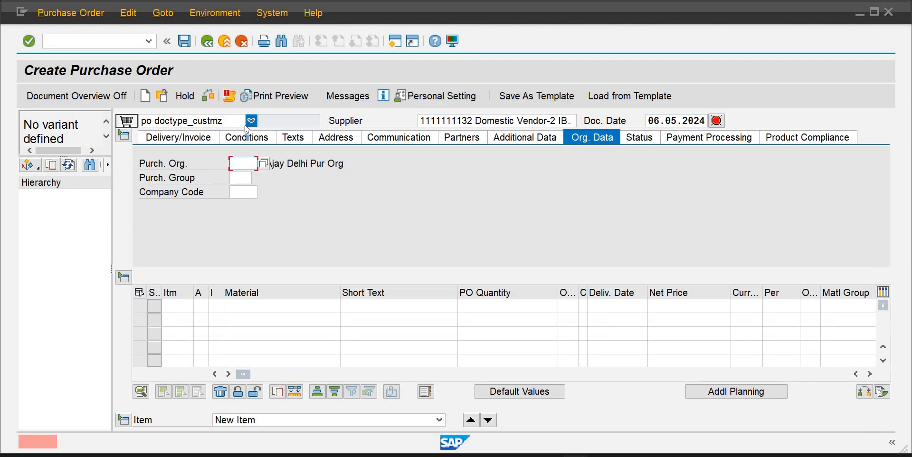
# Set the purchase order document type to Standard PO Sapience
pyautogui.click(249, 122)
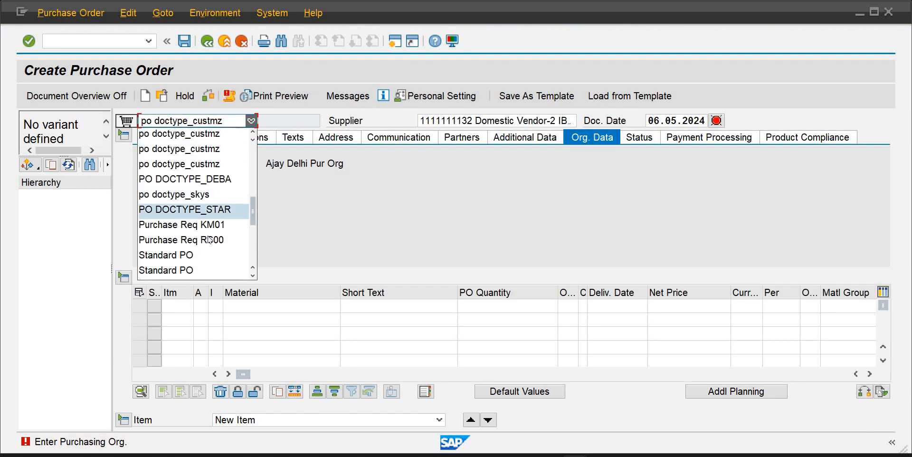
pyautogui.scroll(-7, 252, 276)
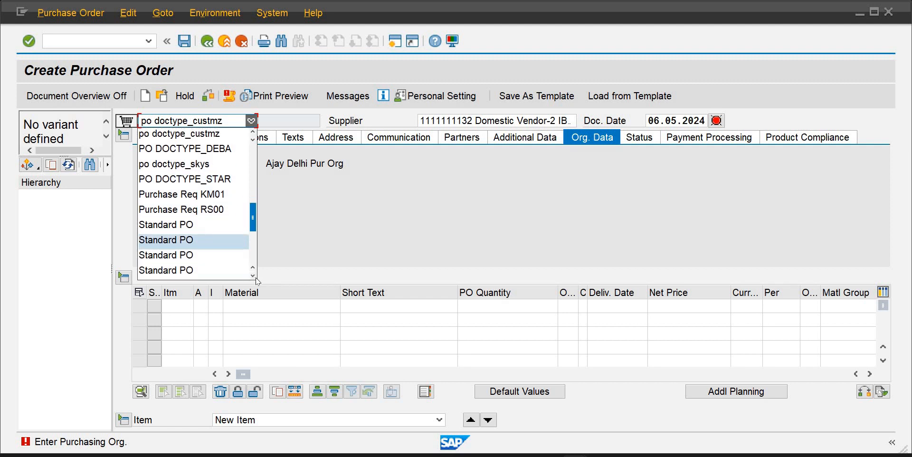
pyautogui.scroll(-2, 234, 280)
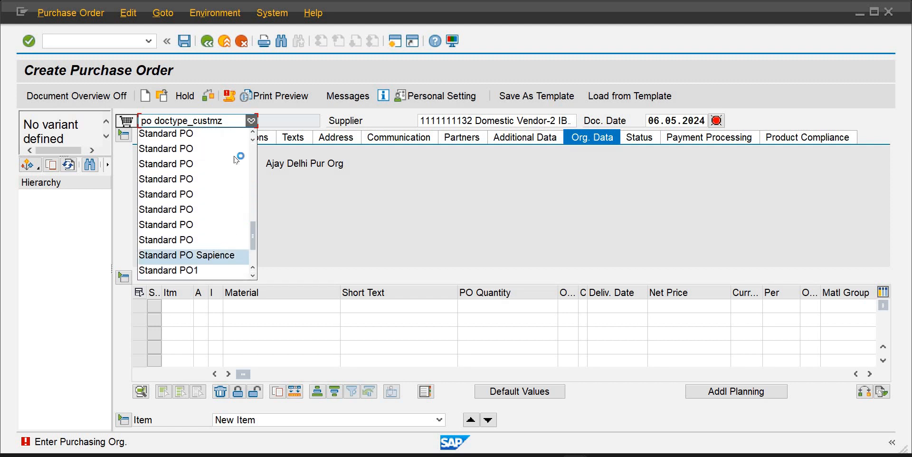
pyautogui.click(191, 255)
# Set the purchasing organization to puib, purchasing group to pg1 and company code to ib01
pyautogui.click(241, 163)
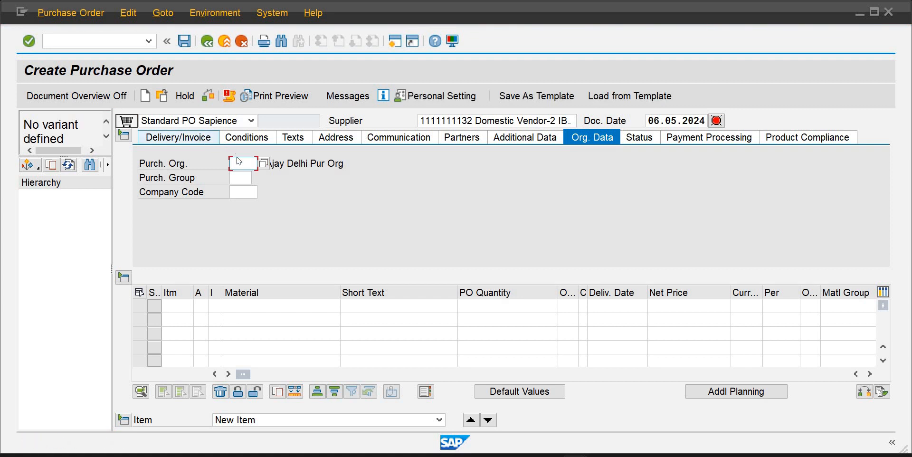
pyautogui.write('puib')
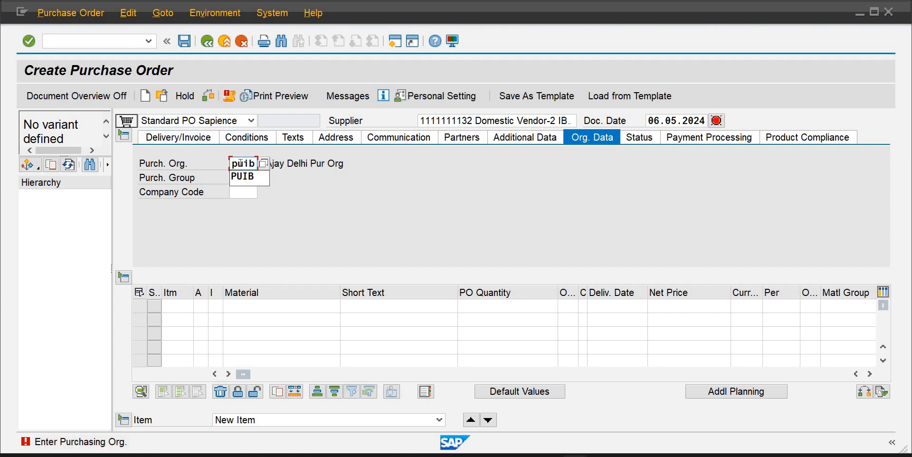
pyautogui.press('Tab')
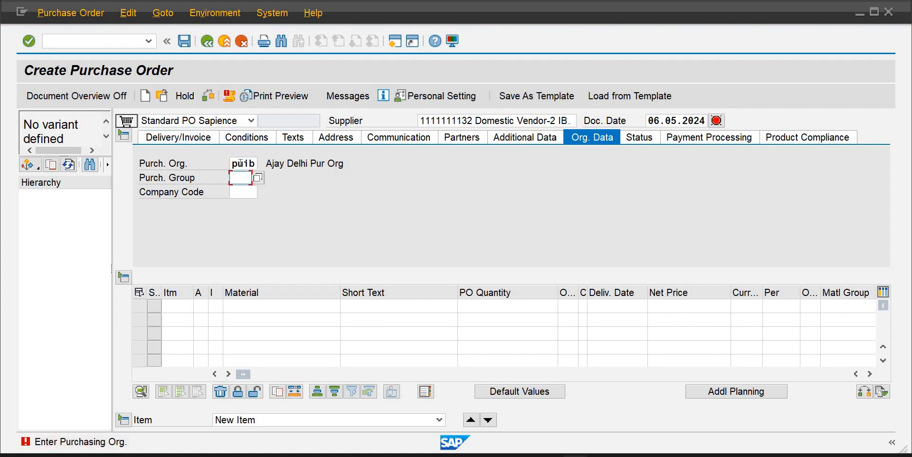
pyautogui.write('pg1')
pyautogui.press('Tab')
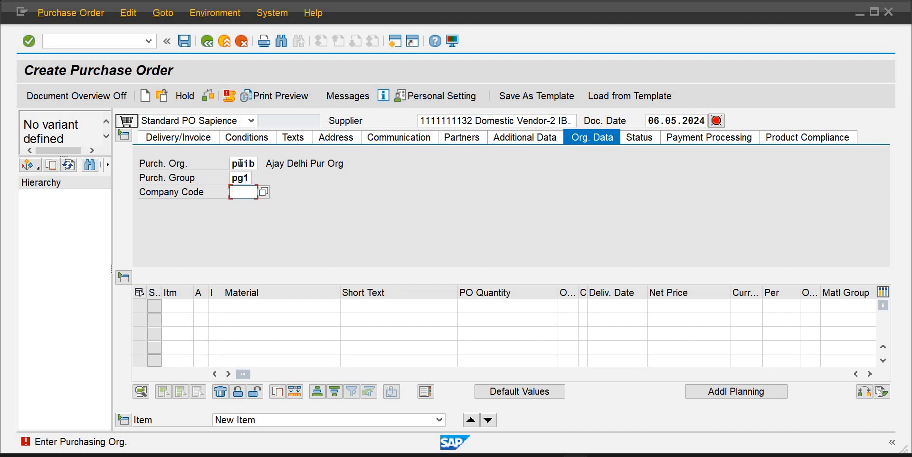
pyautogui.write('ib')
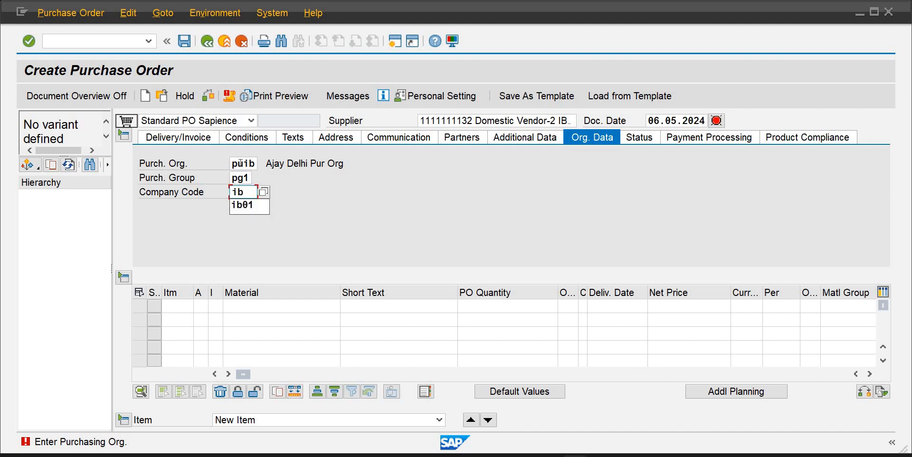
pyautogui.write('01')
pyautogui.press('Tab')
pyautogui.press('Tab')
pyautogui.press('Tab')
pyautogui.press('Tab')
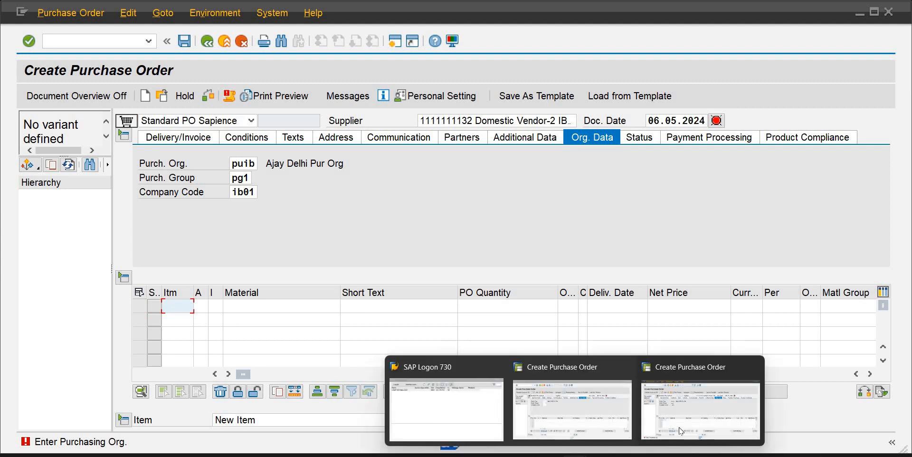
# Close the duplicate purchase order window and add item 10 with material rm10002
pyautogui.moveTo(654, 419)
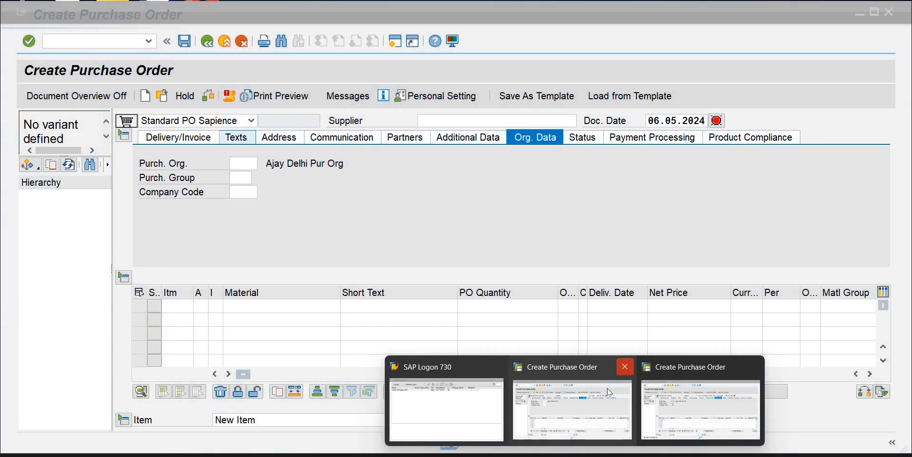
pyautogui.click(621, 370)
pyautogui.click(232, 295)
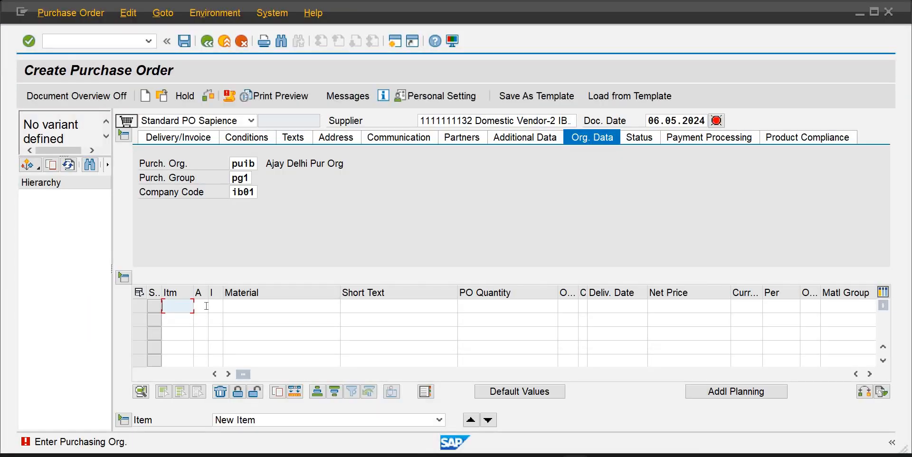
pyautogui.write('10')
pyautogui.press('Tab')
pyautogui.press('Tab')
pyautogui.press('Tab')
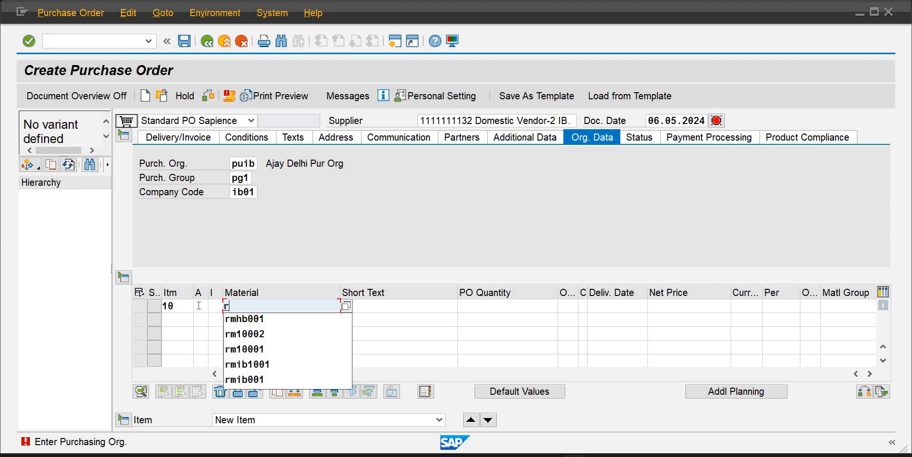
pyautogui.press('Down')
pyautogui.press('Down')
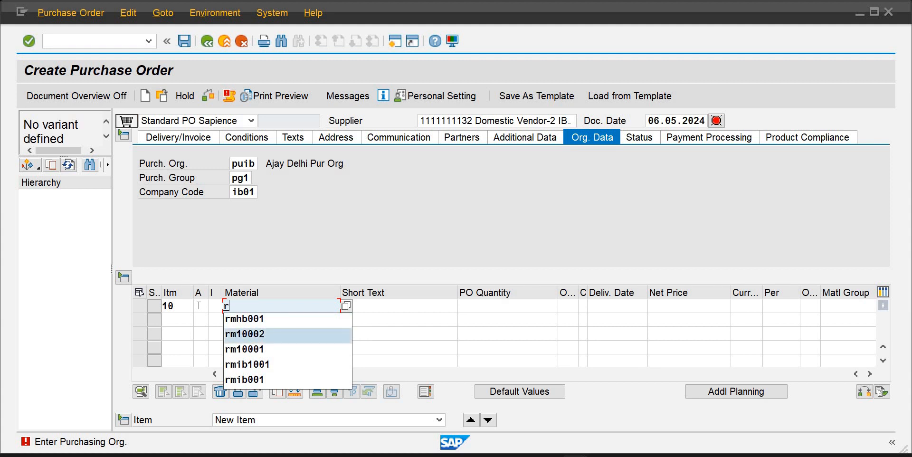
pyautogui.press('Return')
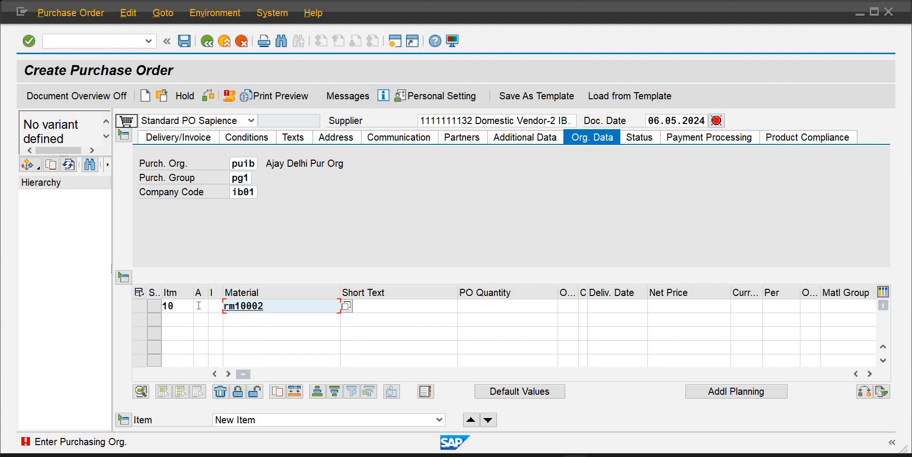
pyautogui.press('Tab')
pyautogui.press('Tab')
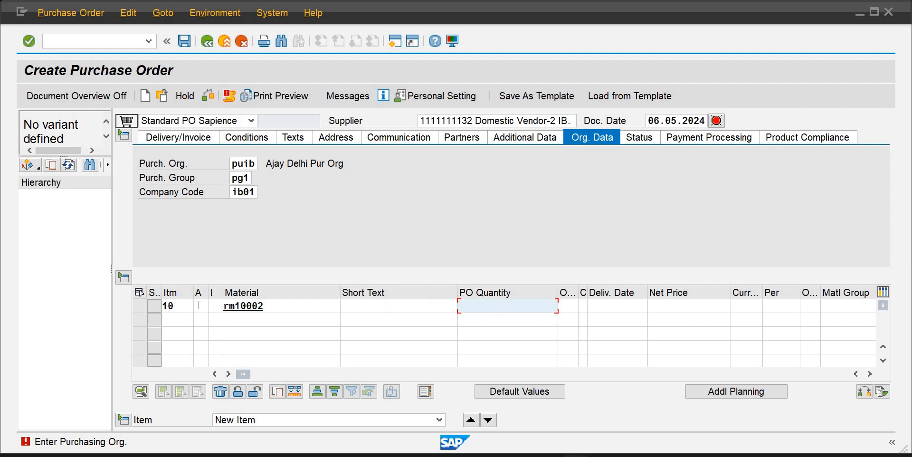
# Enter a PO quantity of 2000 bag for item 10
pyautogui.write('2000')
pyautogui.press('Tab')
pyautogui.write('b')
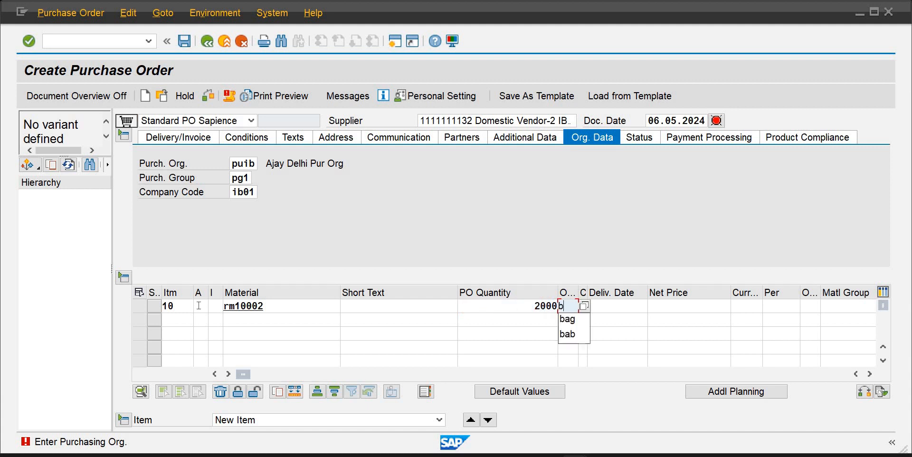
pyautogui.write('ag')
pyautogui.press('Tab')
pyautogui.press('Tab')
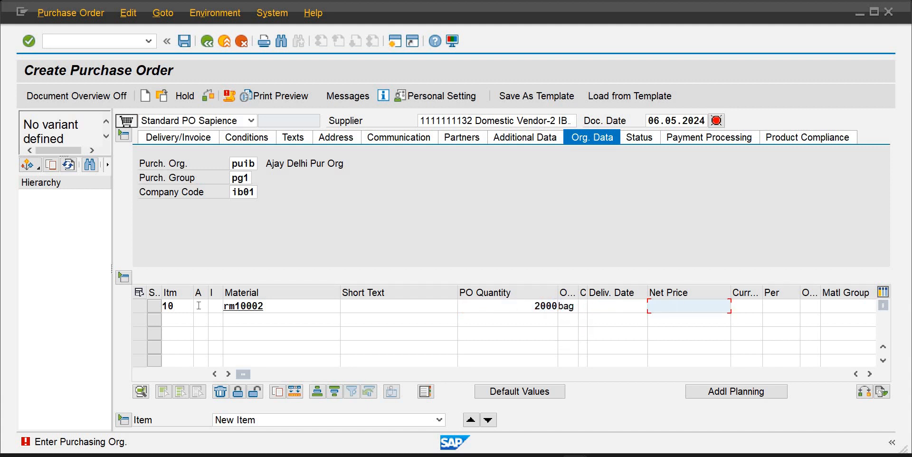
# Set item 10's net price to 13 PKR with order price unit ea
pyautogui.write('13')
pyautogui.press('Tab')
pyautogui.write('pkr')
pyautogui.press('Tab')
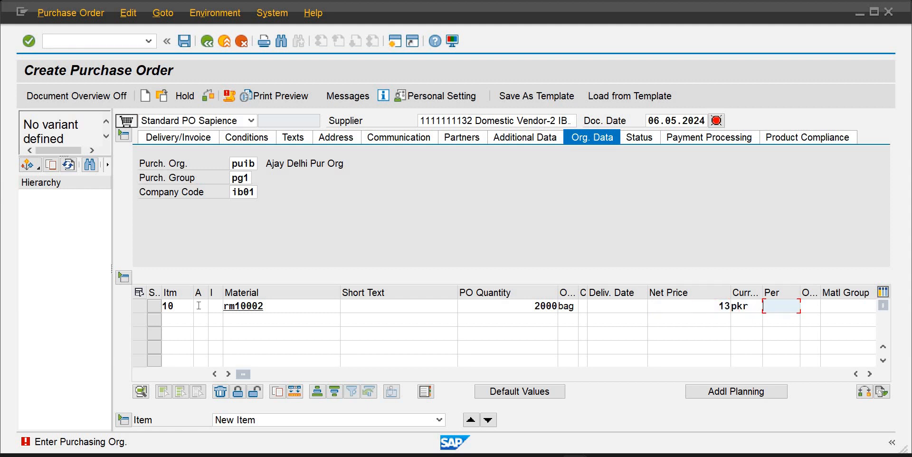
pyautogui.press('Tab')
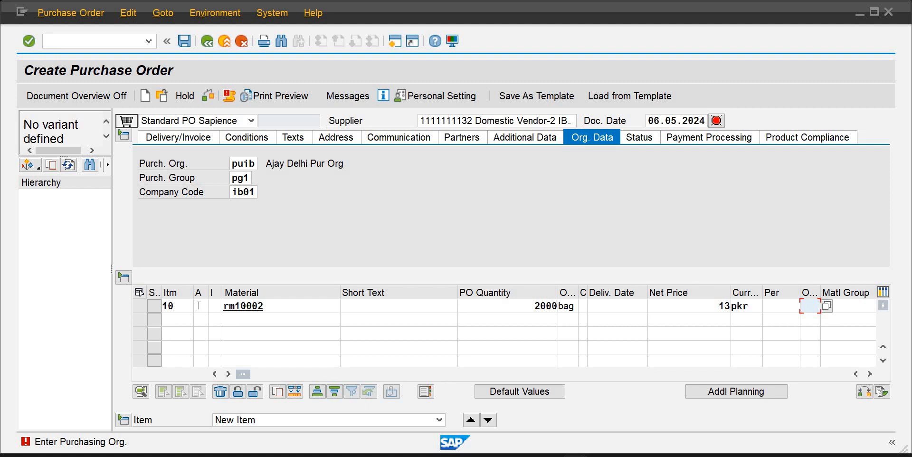
pyautogui.write('ea')
pyautogui.press('Tab')
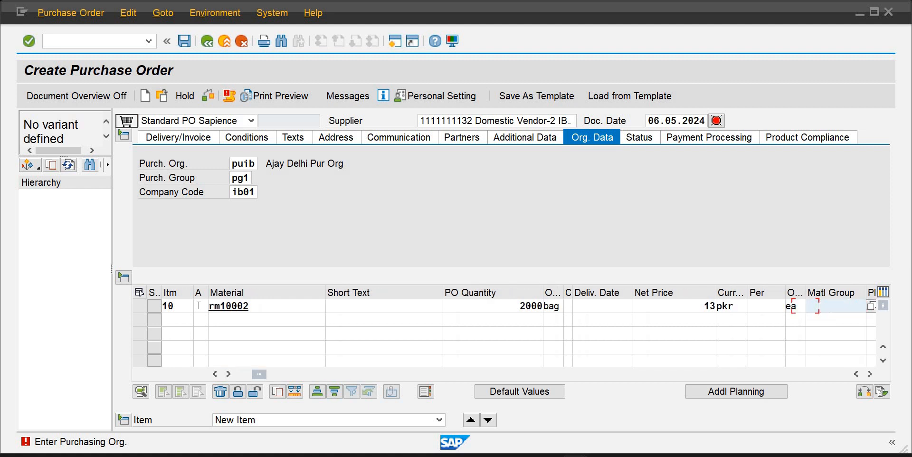
# Set the item's plant to plib and storage location to ib01, then confirm the item
pyautogui.write('pl')
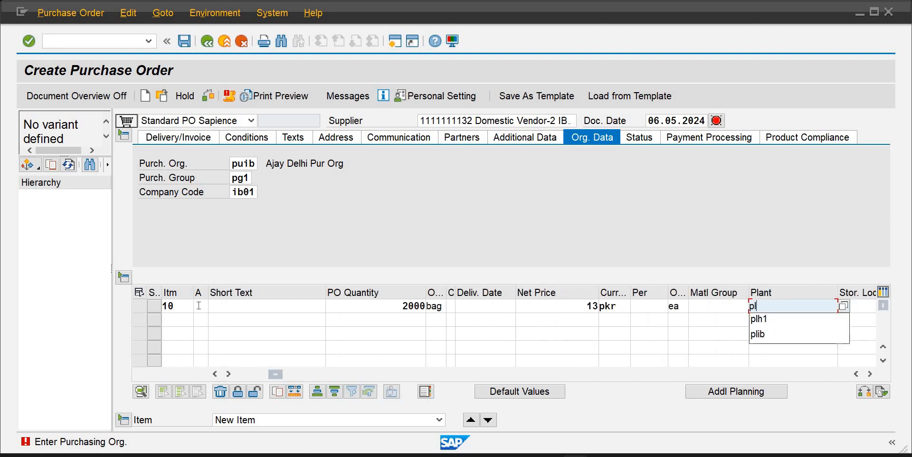
pyautogui.press('Down')
pyautogui.press('Down')
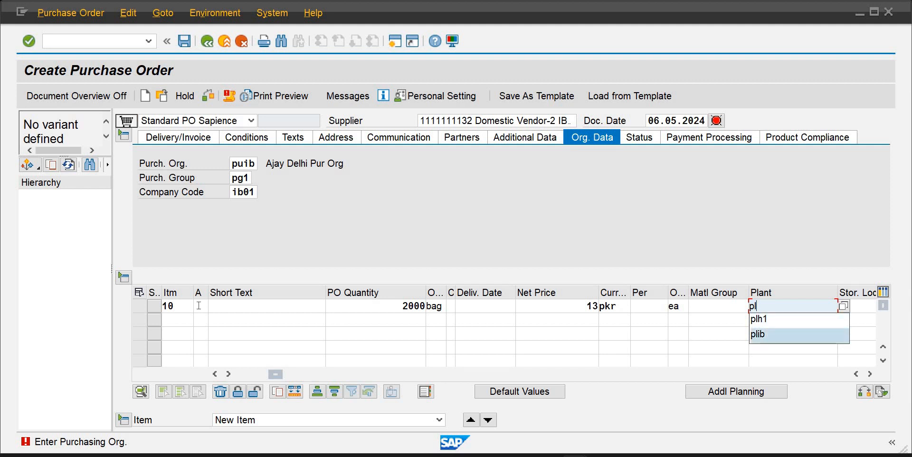
pyautogui.press('Return')
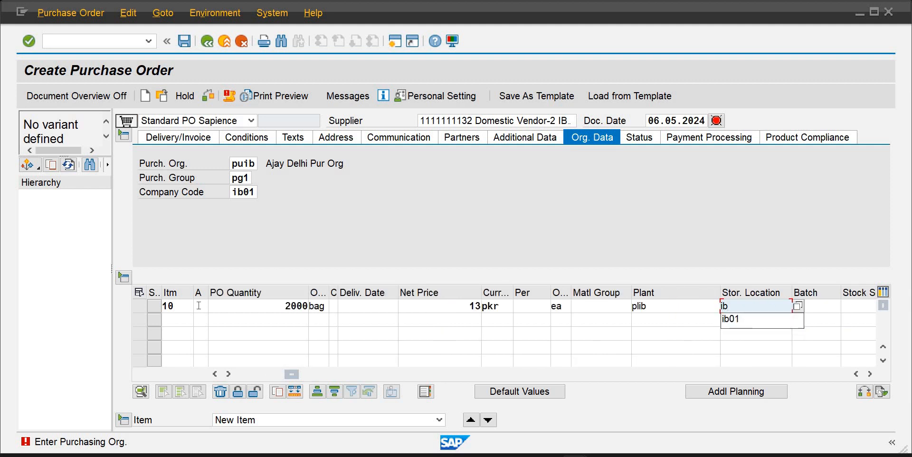
pyautogui.press('Down')
pyautogui.press('Return')
pyautogui.press('Return')
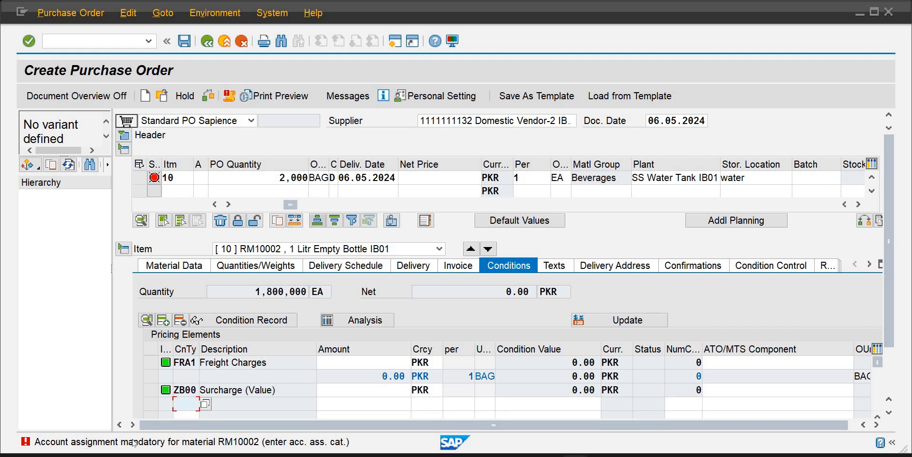
# Set item 10's account assignment category to F and re-enter the net price 13
pyautogui.click(202, 179)
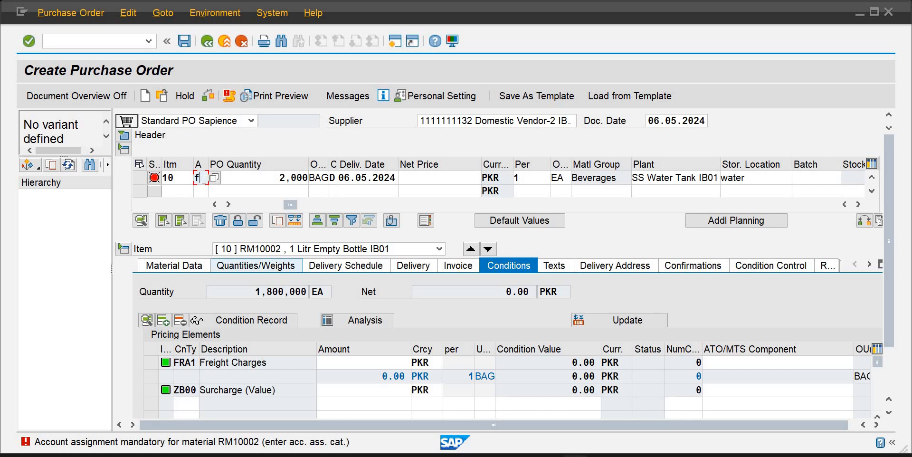
pyautogui.write('f')
pyautogui.press('Return')
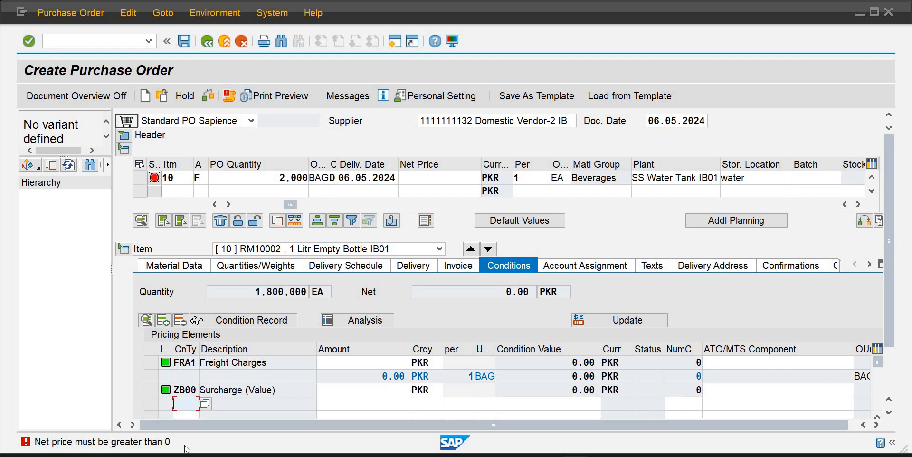
pyautogui.click(441, 176)
pyautogui.write('13')
pyautogui.press('Return')
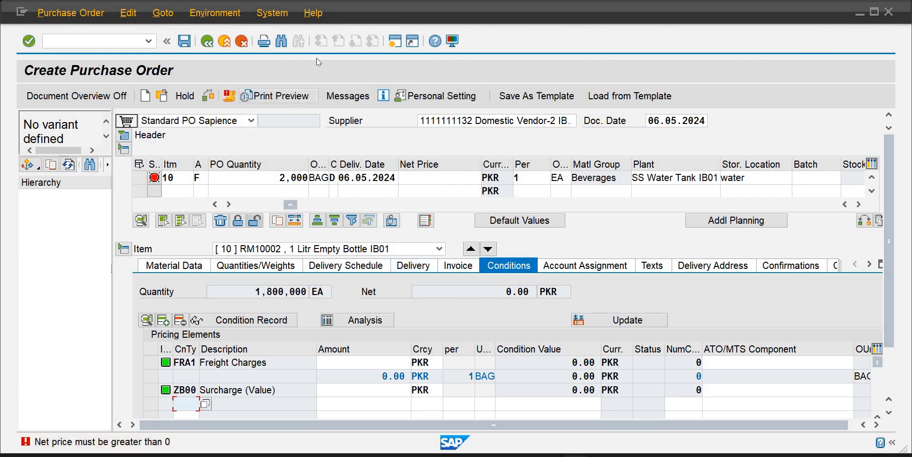
# Open a new session and start MK02 for the new vendor with Control and Purchasing data views selected
pyautogui.click(396, 42)
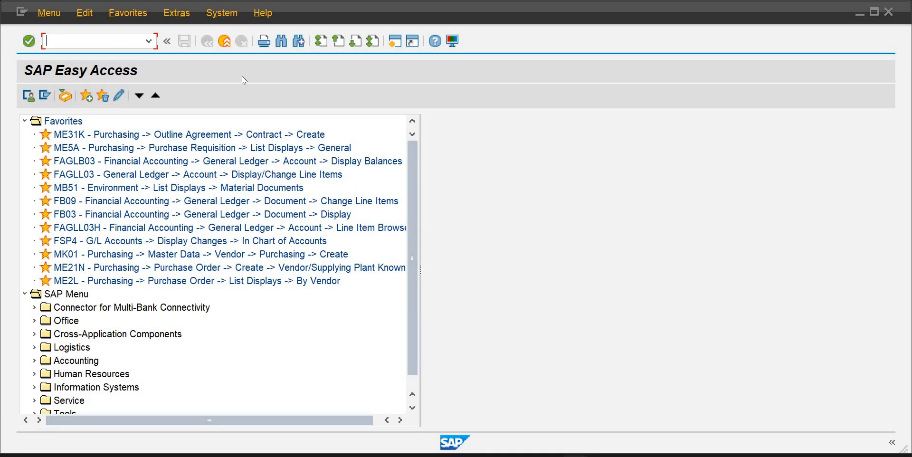
pyautogui.write('mk02')
pyautogui.press('Return')
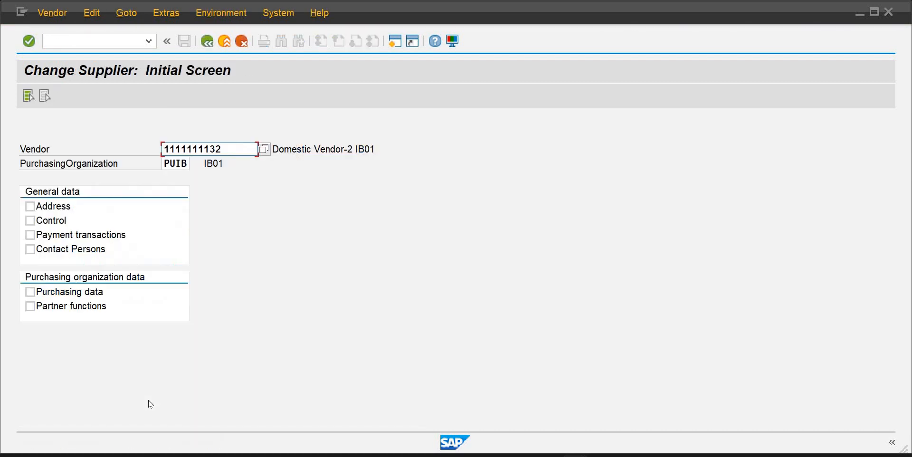
pyautogui.click(29, 292)
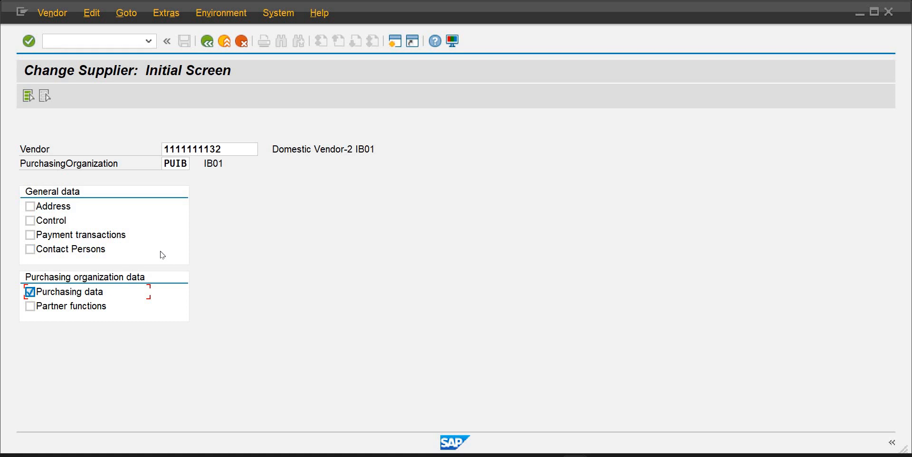
pyautogui.click(30, 223)
pyautogui.click(29, 236)
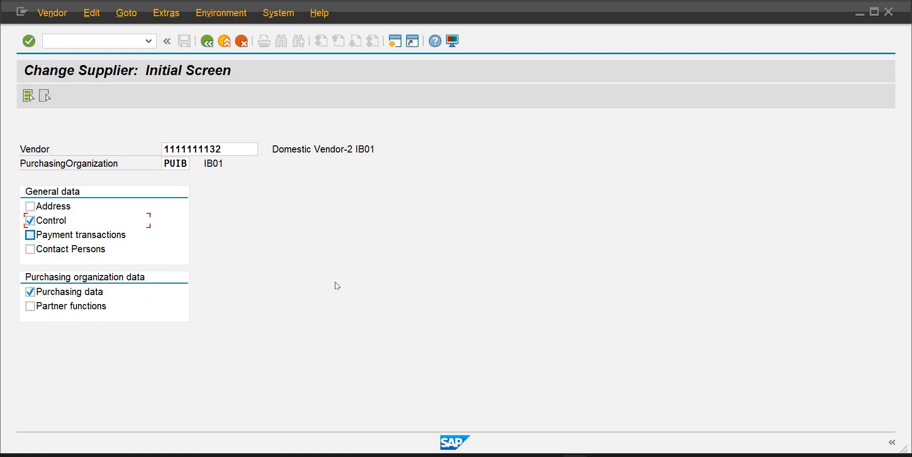
pyautogui.press('Return')
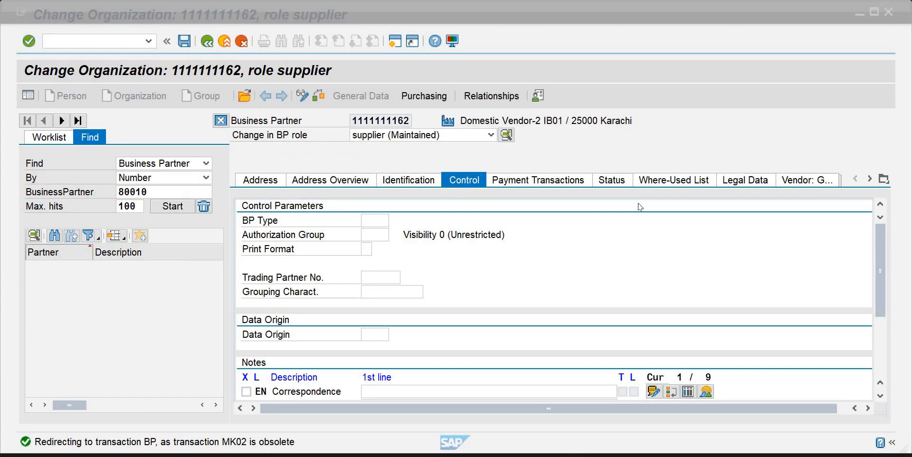
# Set the business partner type to TRM2 (vendor) in the control parameters
pyautogui.click(575, 455)
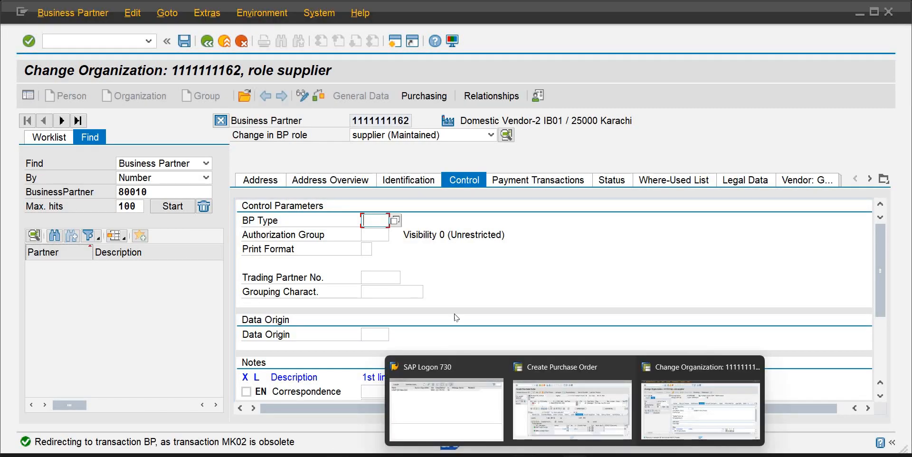
pyautogui.click(395, 222)
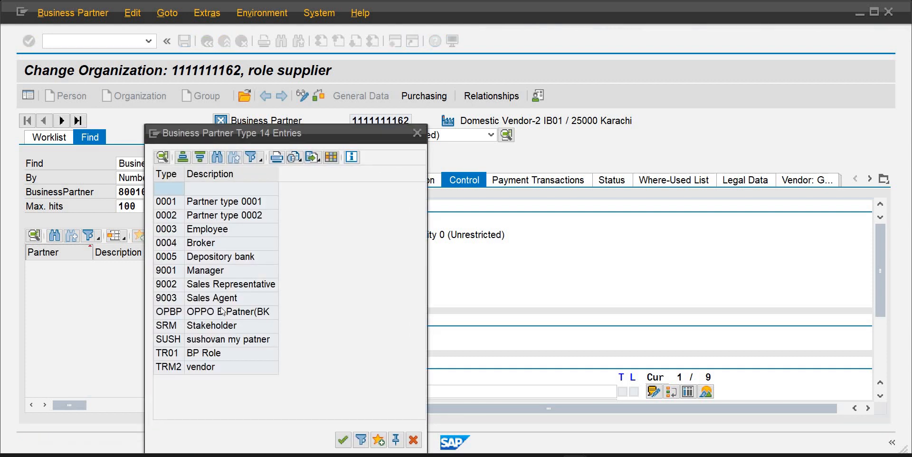
pyautogui.click(203, 368)
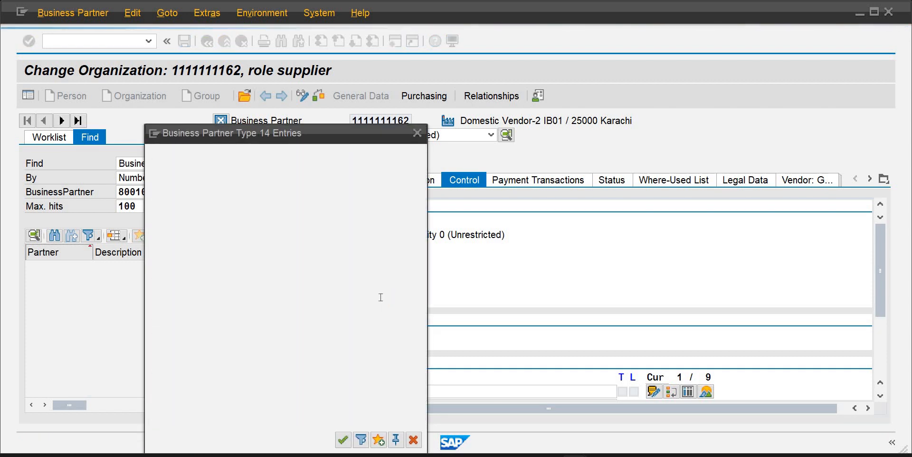
pyautogui.click(426, 101)
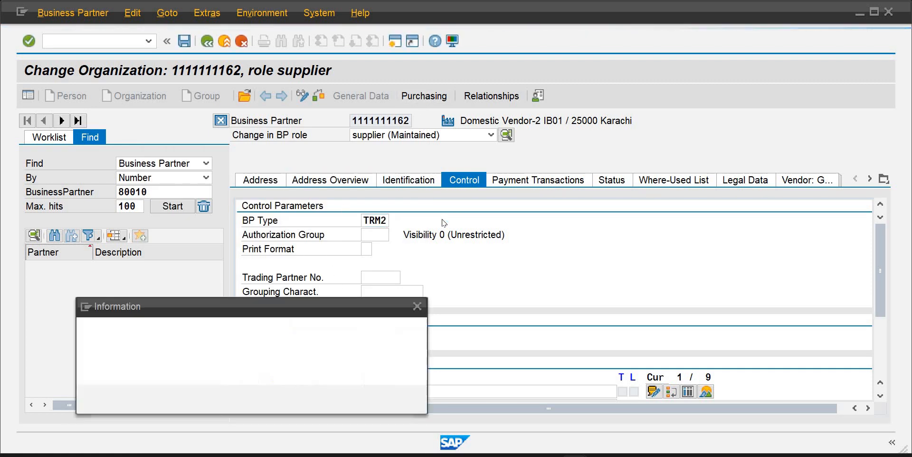
pyautogui.click(395, 401)
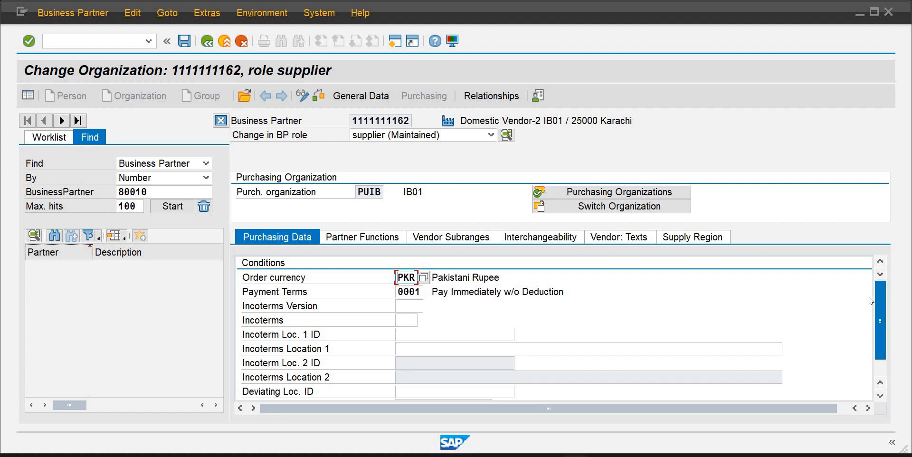
# Enable GR-Based Invoice Verification in the vendor's purchasing data for PUIB
pyautogui.moveTo(881, 309); pyautogui.dragTo(879, 337)
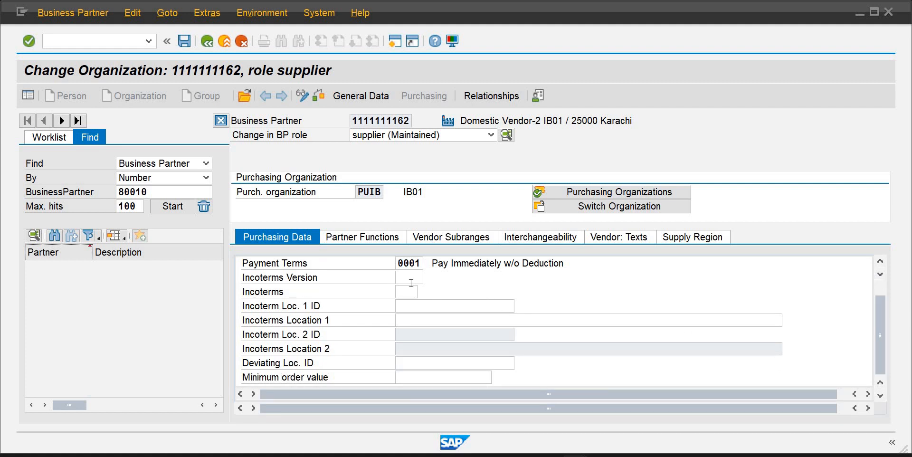
pyautogui.click(413, 280)
pyautogui.press('Tab')
pyautogui.press('Tab')
pyautogui.press('Tab')
pyautogui.press('Tab')
pyautogui.press('Tab')
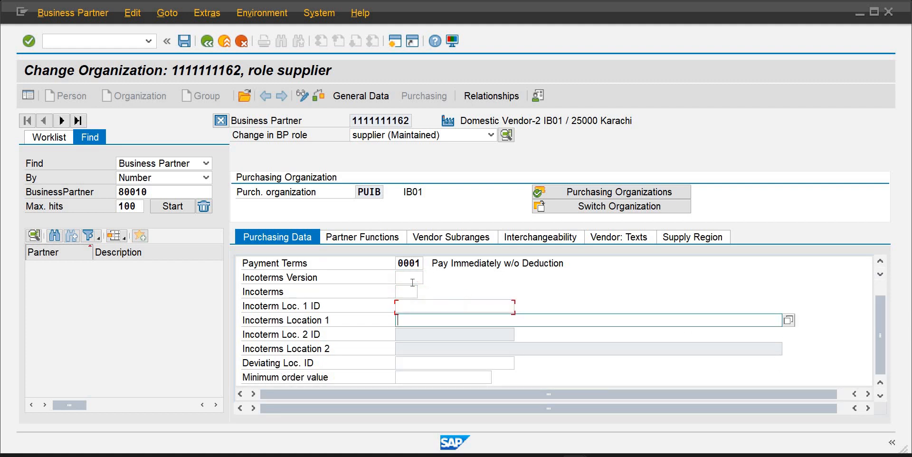
pyautogui.press('Tab')
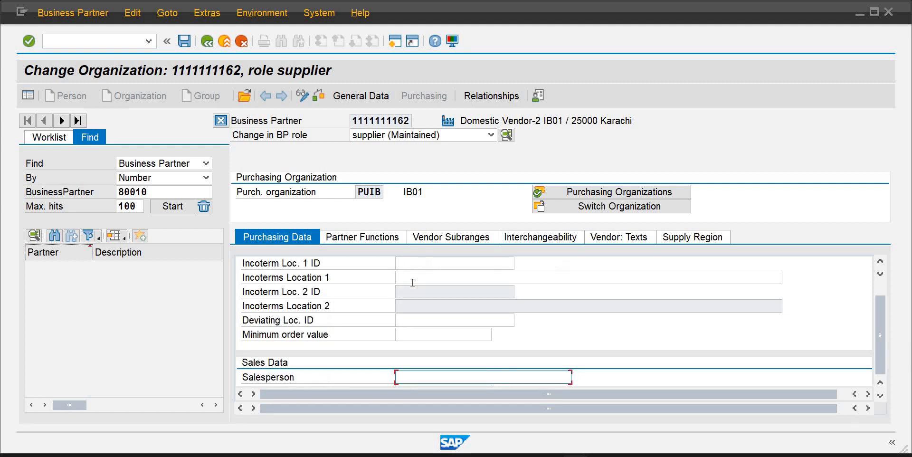
pyautogui.press('Tab')
pyautogui.press('Tab')
pyautogui.press('Tab')
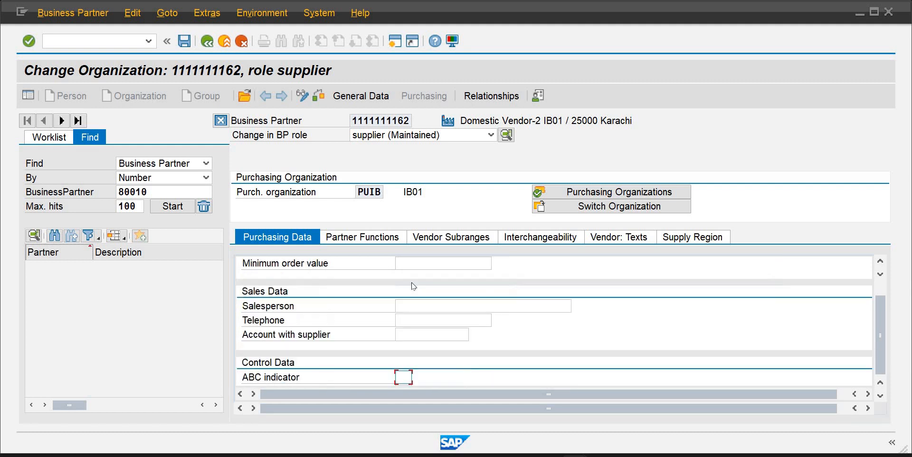
pyautogui.press('Tab')
pyautogui.press('Tab')
pyautogui.press('Tab')
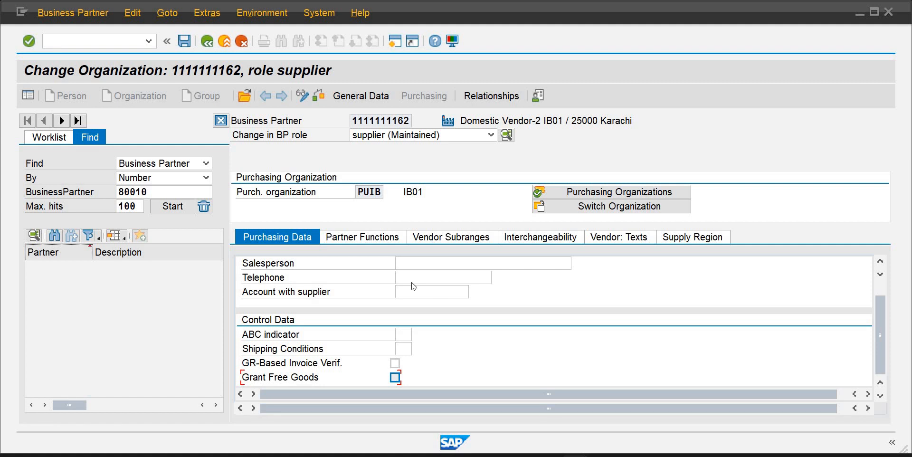
pyautogui.press('Tab')
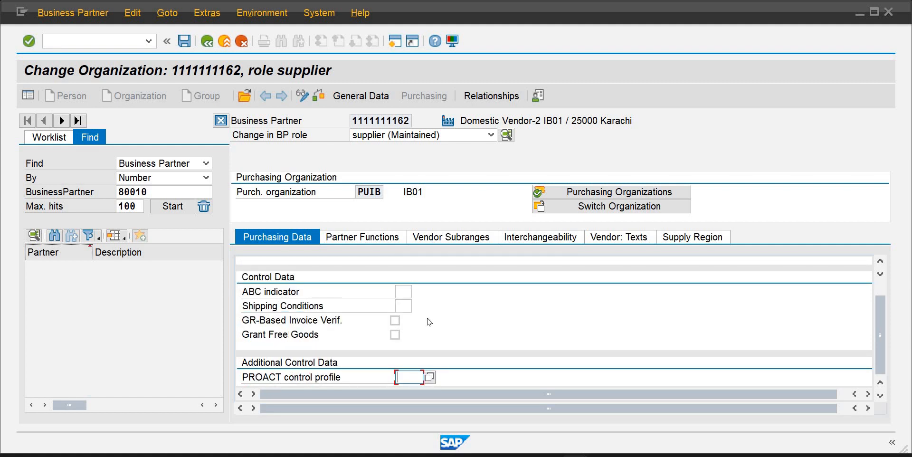
pyautogui.click(395, 321)
# Review the remaining control fields of the vendor's purchasing data and its Partner Functions tab
pyautogui.press('Tab')
pyautogui.press('Tab')
pyautogui.press('Tab')
pyautogui.press('Tab')
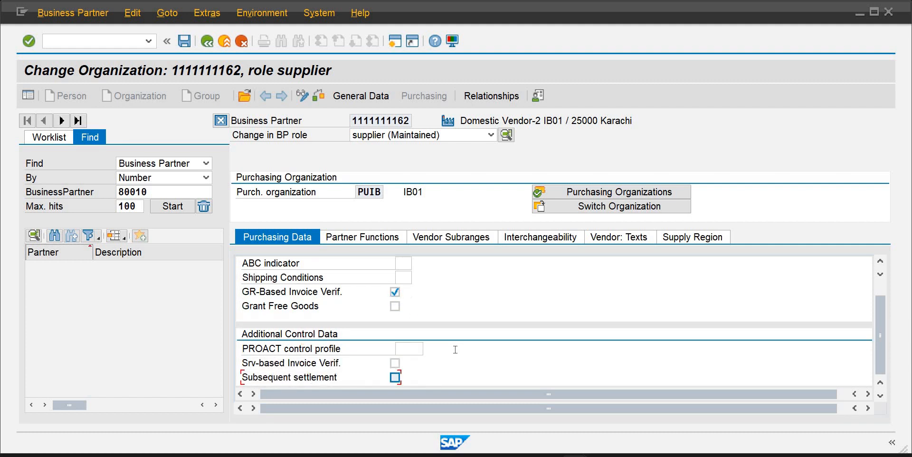
pyautogui.press('Tab')
pyautogui.press('Tab')
pyautogui.press('Tab')
pyautogui.press('Tab')
pyautogui.press('Tab')
pyautogui.press('Tab')
pyautogui.press('Tab')
pyautogui.press('Tab')
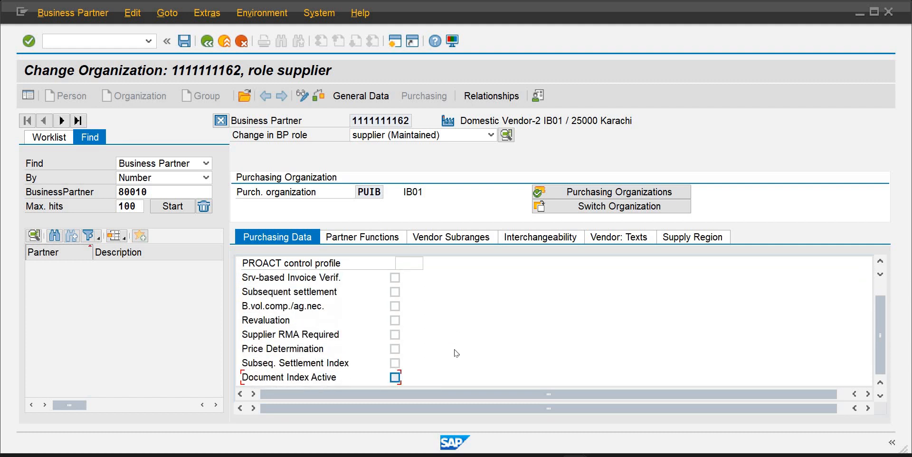
pyautogui.press('Tab')
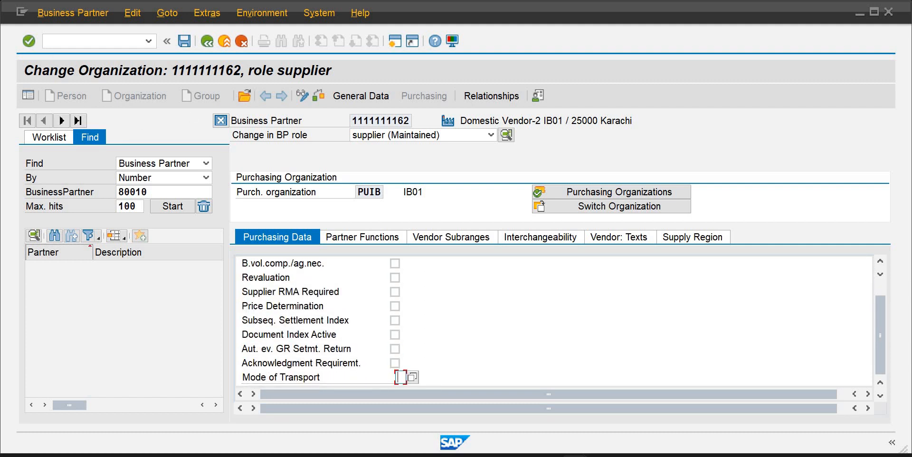
pyautogui.click(15, 5)
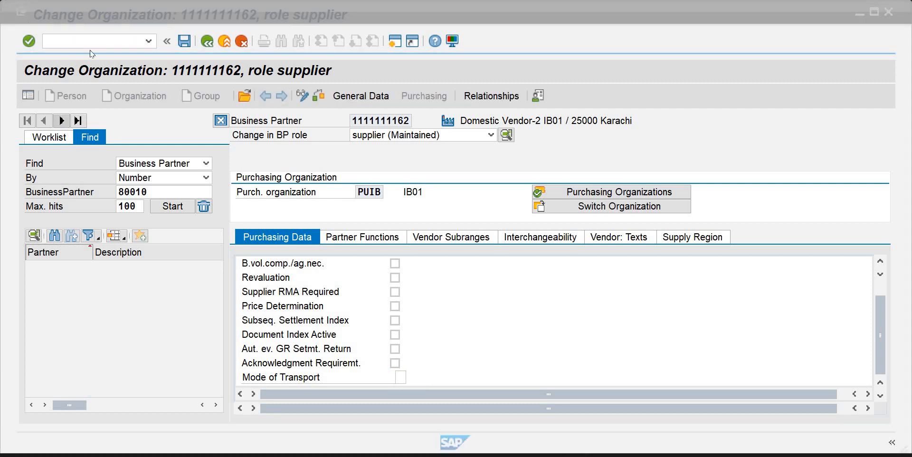
pyautogui.click(92, 48)
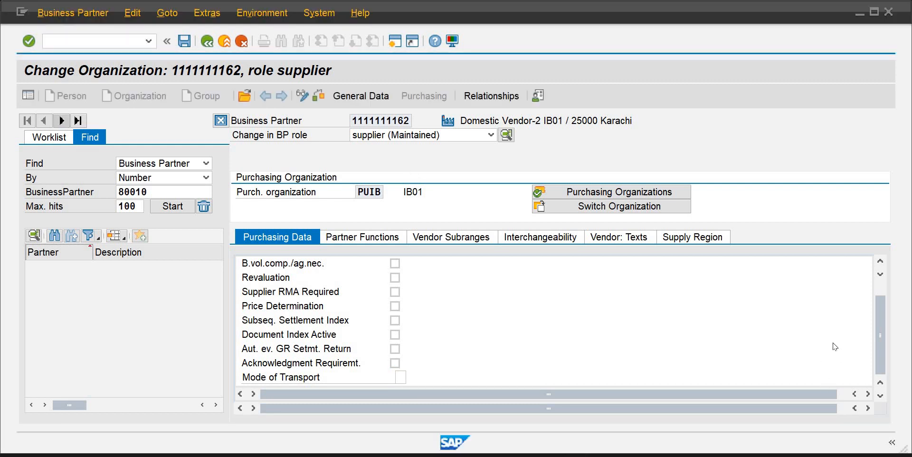
pyautogui.click(879, 263)
pyautogui.click(880, 263)
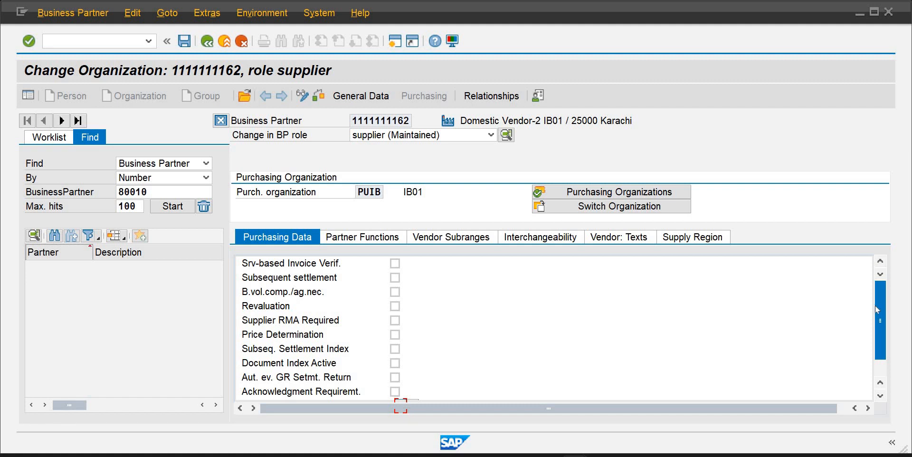
pyautogui.moveTo(876, 307); pyautogui.dragTo(885, 394)
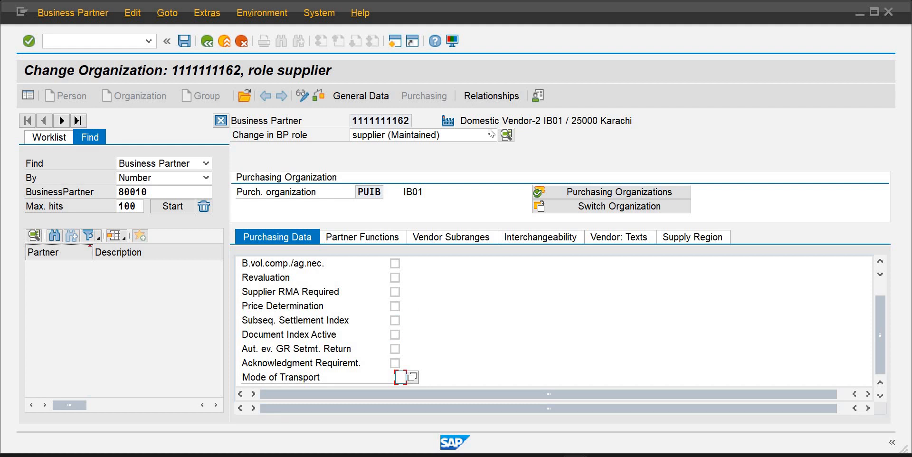
pyautogui.click(387, 238)
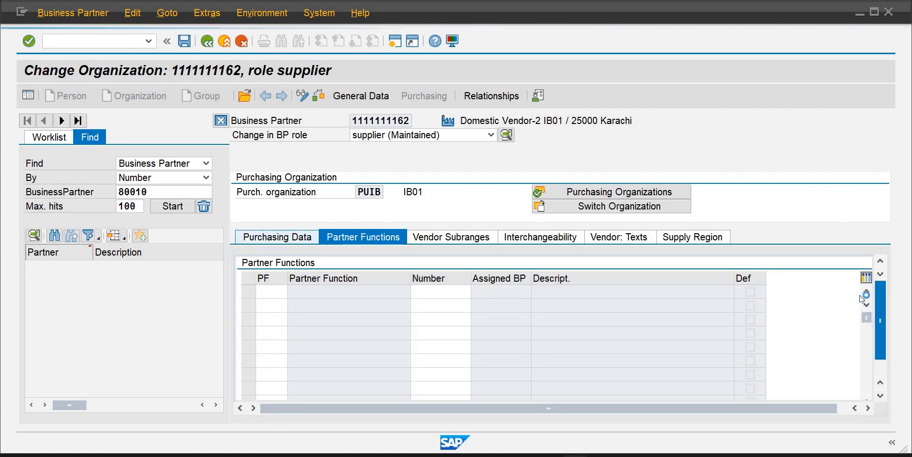
pyautogui.click(304, 236)
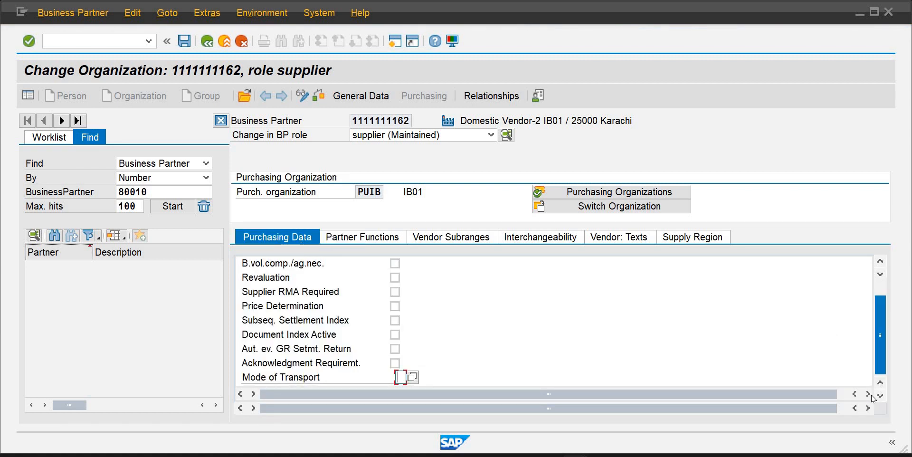
pyautogui.moveTo(877, 304); pyautogui.dragTo(879, 289)
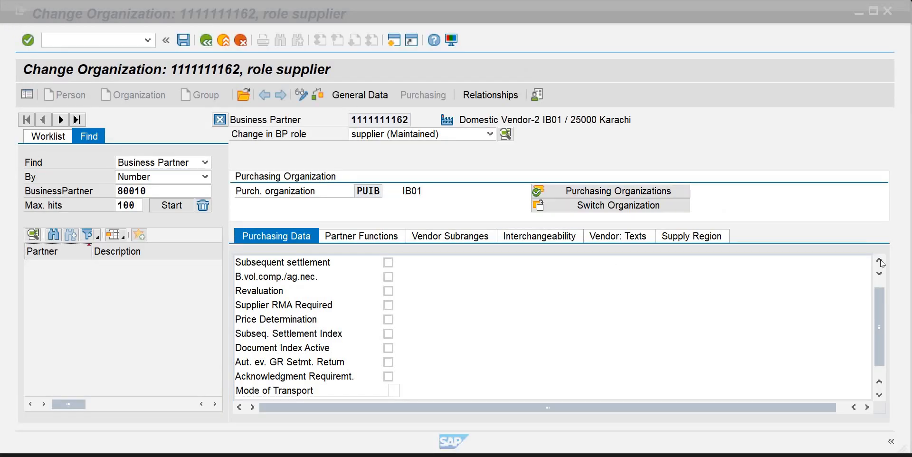
pyautogui.click(879, 261)
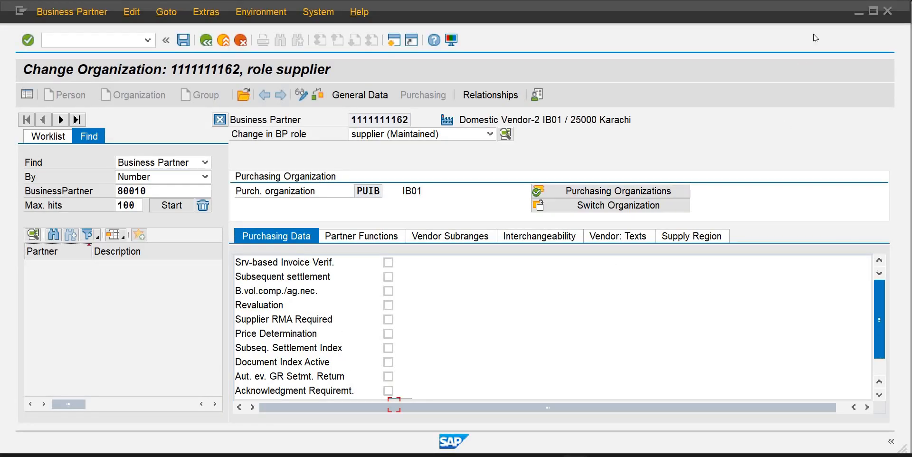
# Review the vendor's purchasing data fields from conditions down to the additional purchasing data section
pyautogui.click(873, 10)
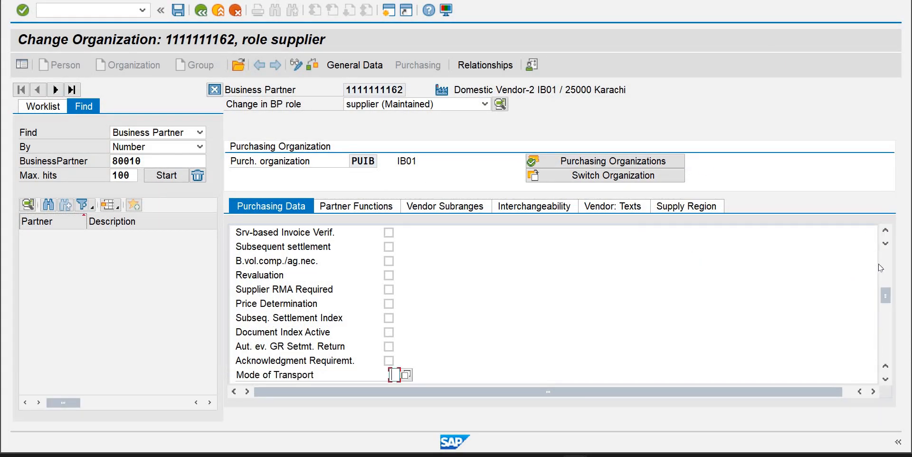
pyautogui.scroll(6, 887, 269)
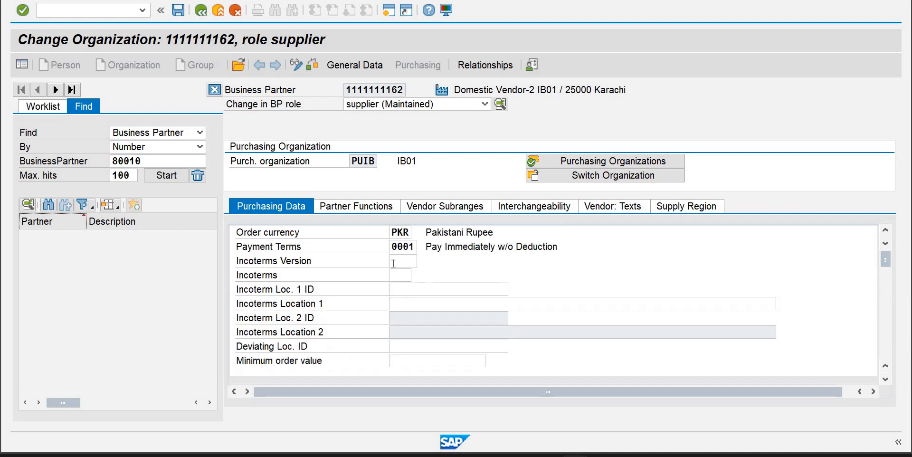
pyautogui.click(393, 263)
pyautogui.press('Tab')
pyautogui.press('Tab')
pyautogui.press('Tab')
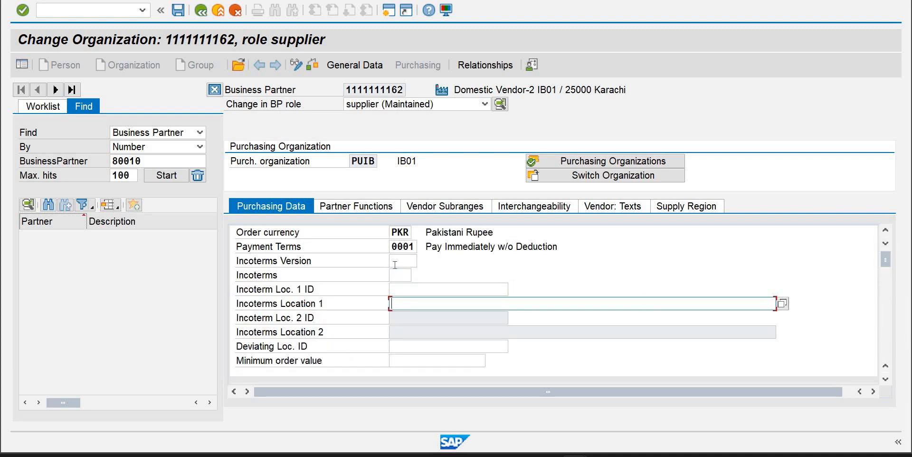
pyautogui.press('Tab')
pyautogui.press('Tab')
pyautogui.press('Tab')
pyautogui.press('Tab')
pyautogui.press('Tab')
pyautogui.press('Tab')
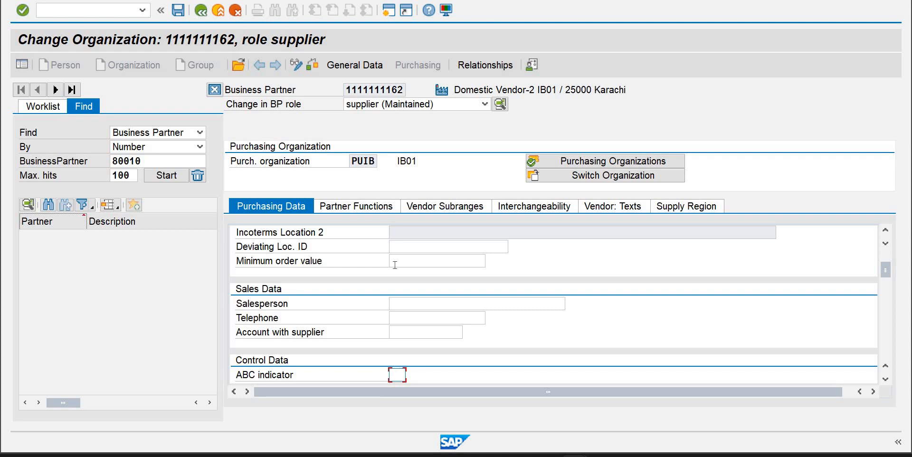
pyautogui.press('Tab')
pyautogui.press('Tab')
pyautogui.press('Tab')
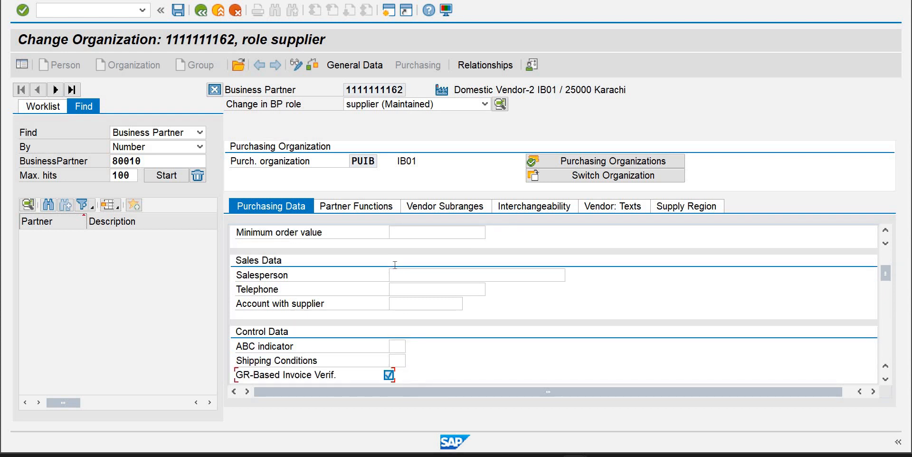
pyautogui.press('Tab')
pyautogui.press('Tab')
pyautogui.press('Tab')
pyautogui.press('Tab')
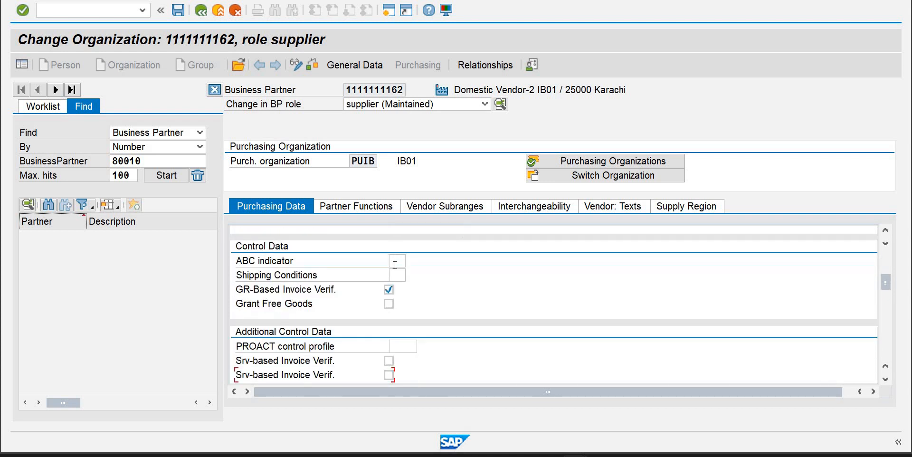
pyautogui.press('Tab')
pyautogui.press('Tab')
pyautogui.press('Tab')
pyautogui.press('Tab')
pyautogui.press('Tab')
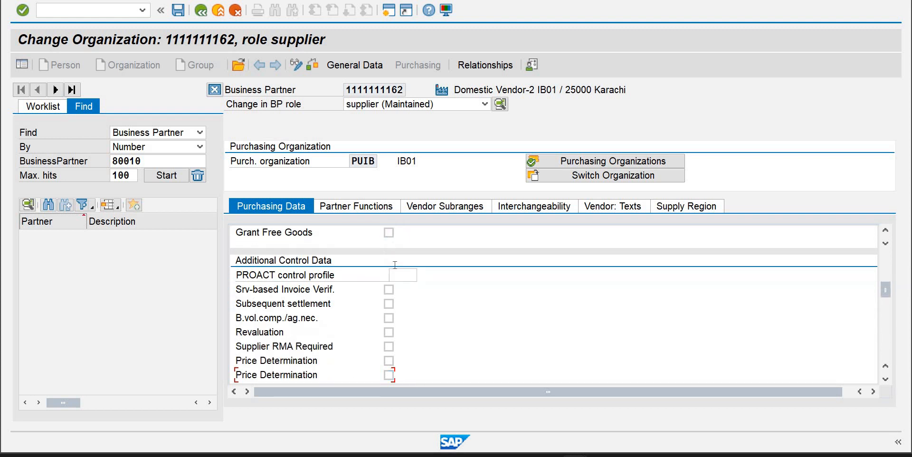
pyautogui.press('Tab')
pyautogui.press('Tab')
pyautogui.press('Tab')
pyautogui.press('Tab')
pyautogui.press('Tab')
pyautogui.press('Tab')
pyautogui.press('Tab')
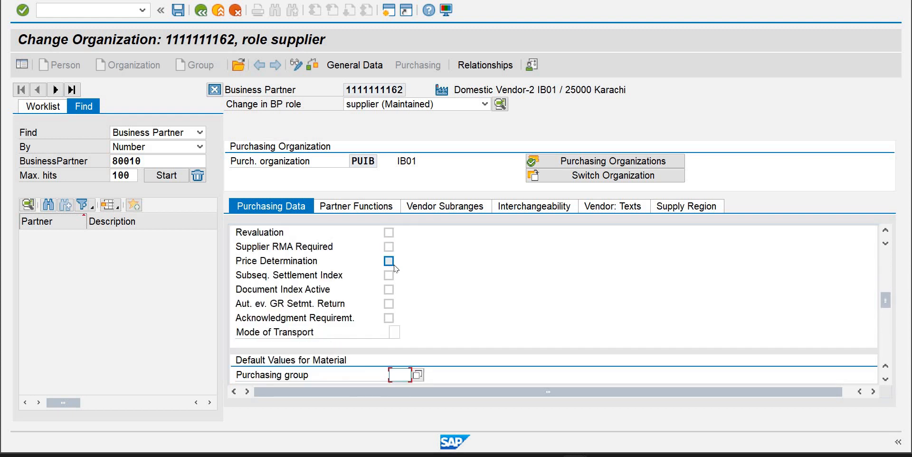
pyautogui.press('Tab')
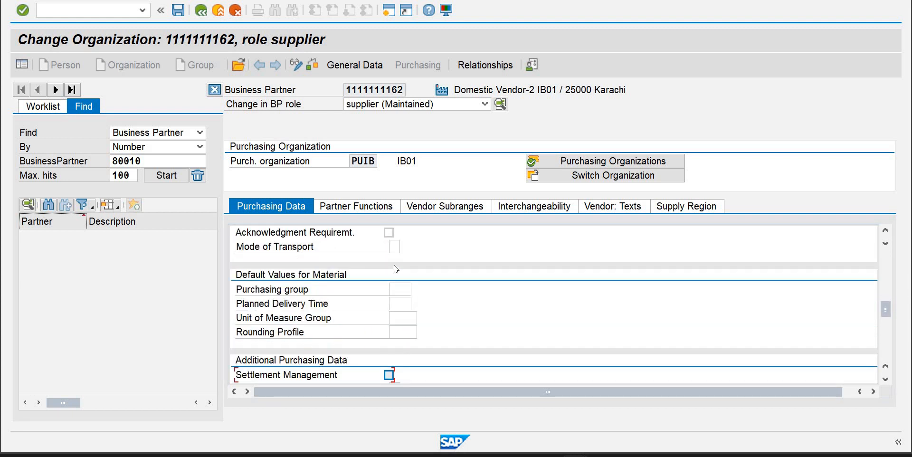
pyautogui.press('Tab')
pyautogui.press('Tab')
pyautogui.press('Tab')
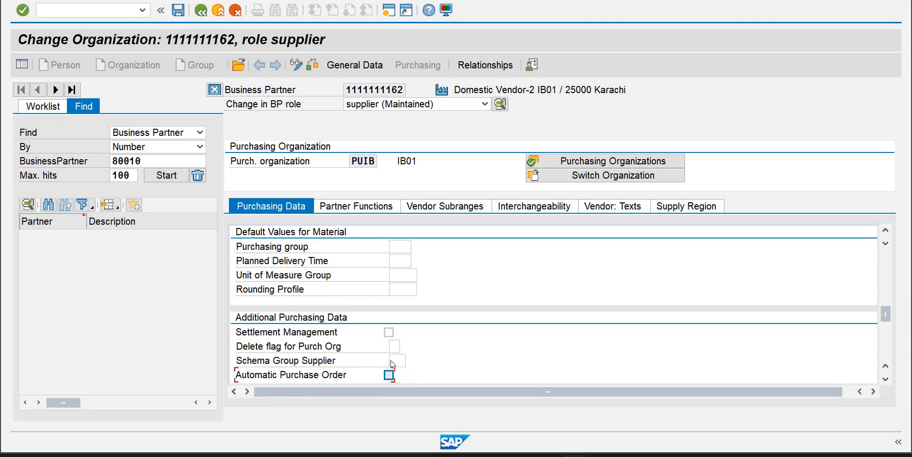
# Set the vendor's supplier schema group to SG (Schema Group Standard) and save the business partner
pyautogui.click(407, 361)
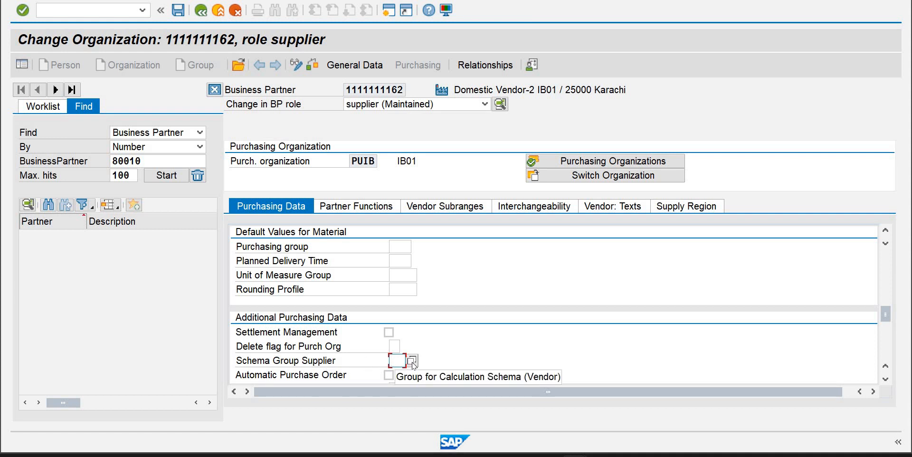
pyautogui.click(411, 362)
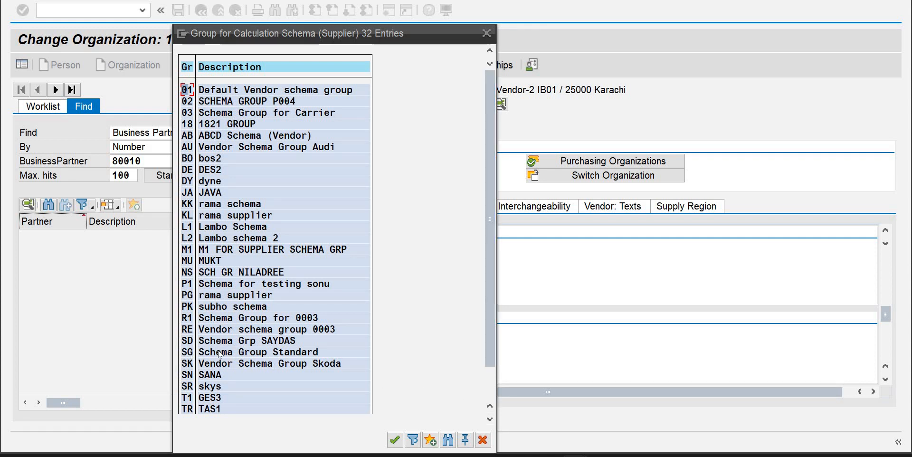
pyautogui.doubleClick(233, 353)
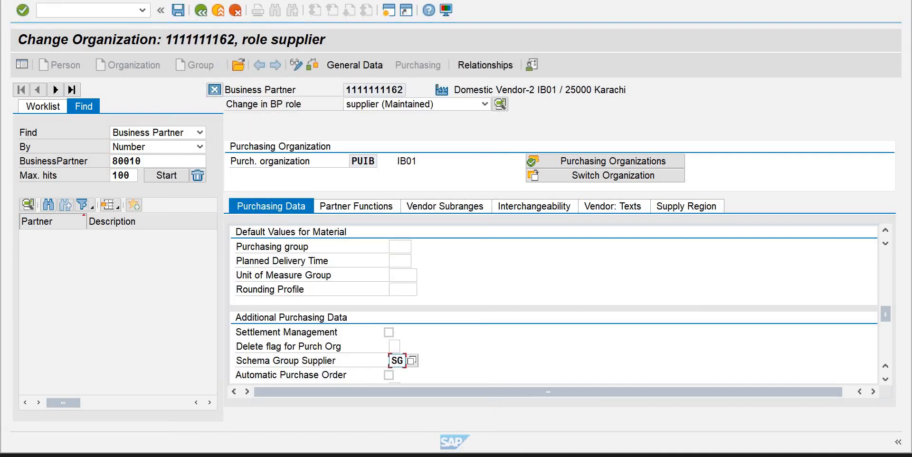
pyautogui.moveTo(443, 0); pyautogui.dragTo(443, 2)
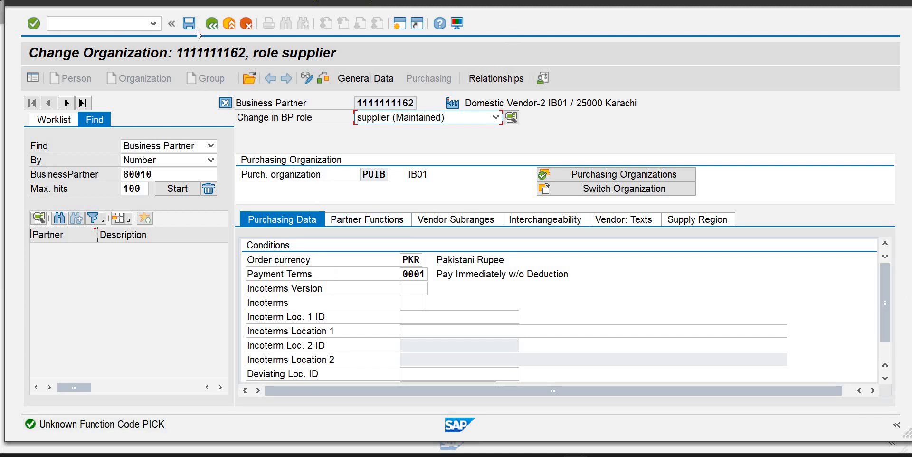
pyautogui.hotkey('ctrl', 's')
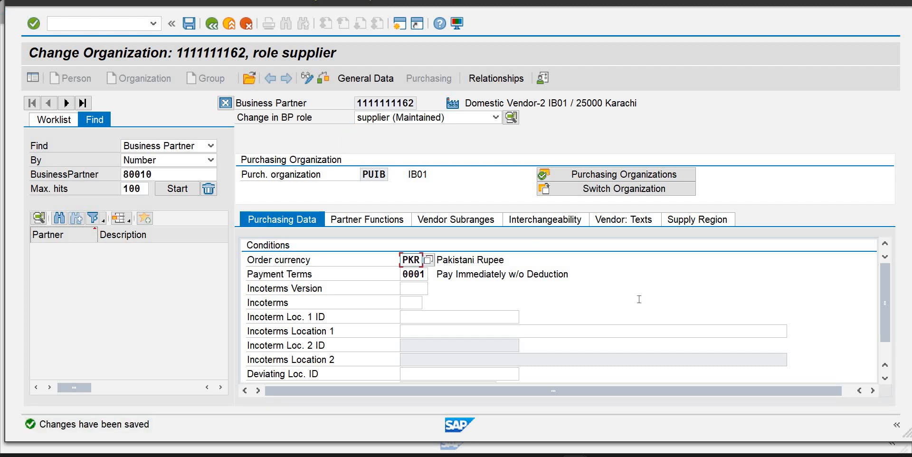
# Switch to the purchase order session and restart the Create Purchase Order transaction ME21N
pyautogui.moveTo(885, 301); pyautogui.dragTo(883, 326)
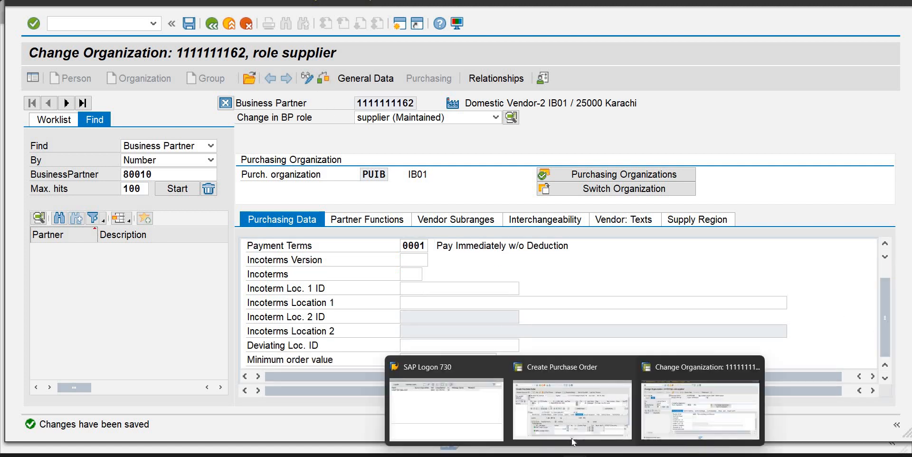
pyautogui.click(566, 433)
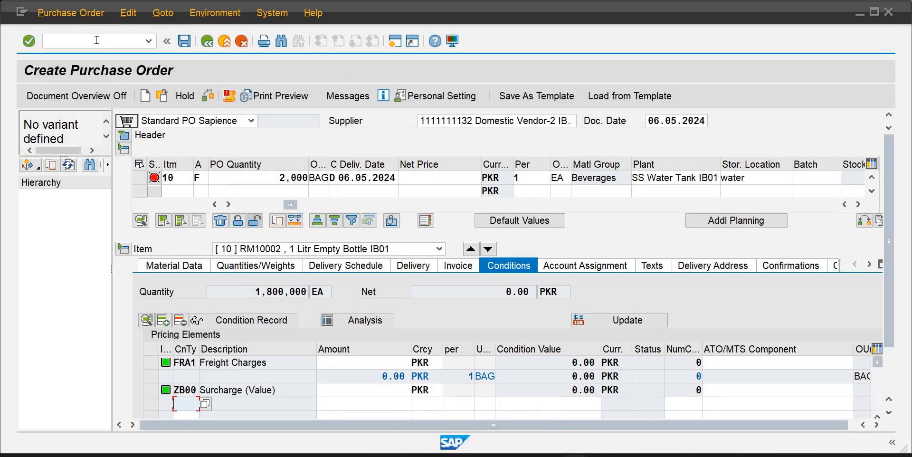
pyautogui.click(148, 41)
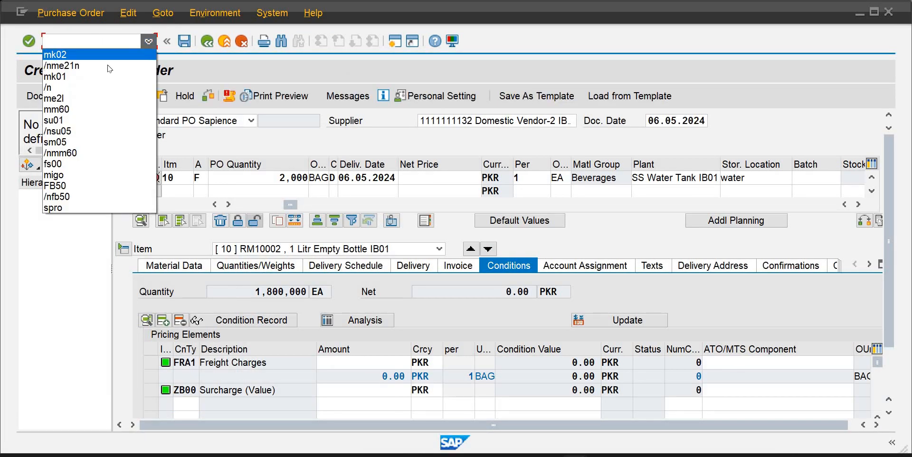
pyautogui.click(109, 70)
pyautogui.press('Return')
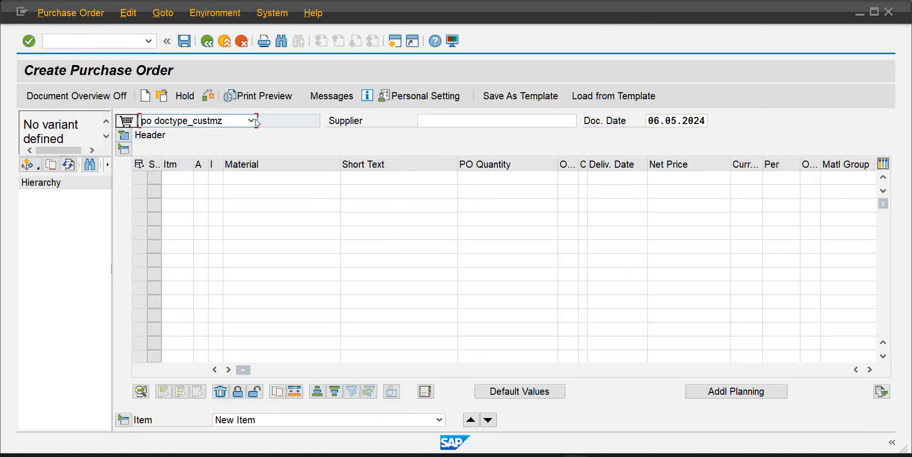
# Choose the Standard PO Sapience document type for the new purchase order
pyautogui.click(256, 122)
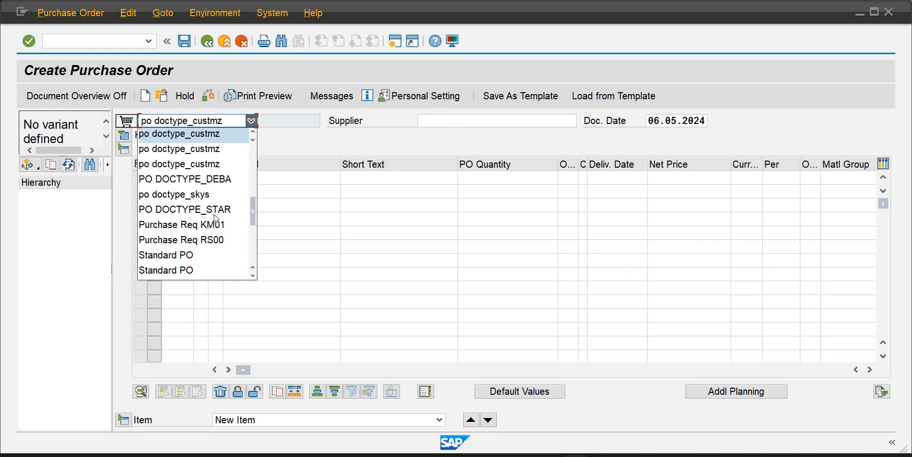
pyautogui.scroll(-3, 252, 223)
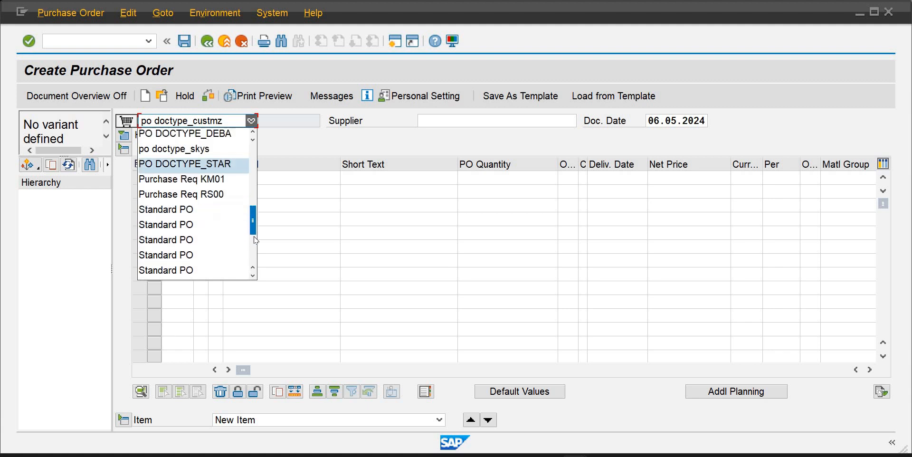
pyautogui.click(218, 226)
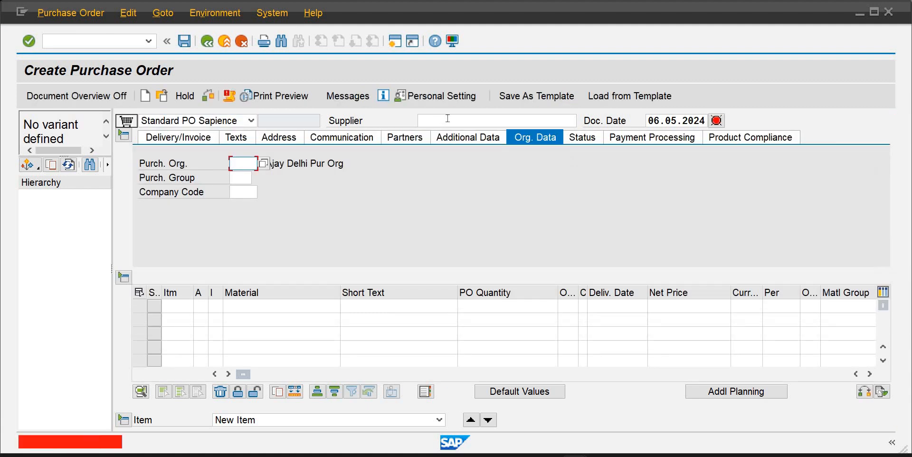
# Select the supplier Domestic Vendor-2 IB01 and set the purchasing organization to PUIB in the header's org data
pyautogui.click(445, 121)
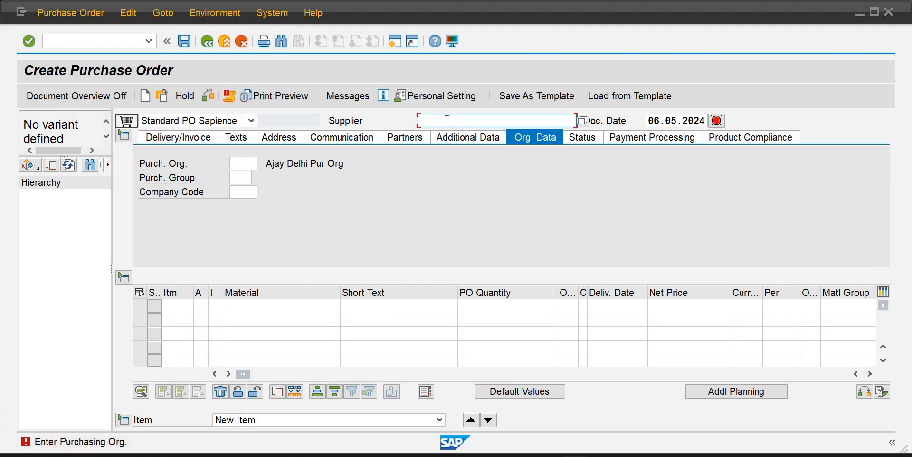
pyautogui.write('1')
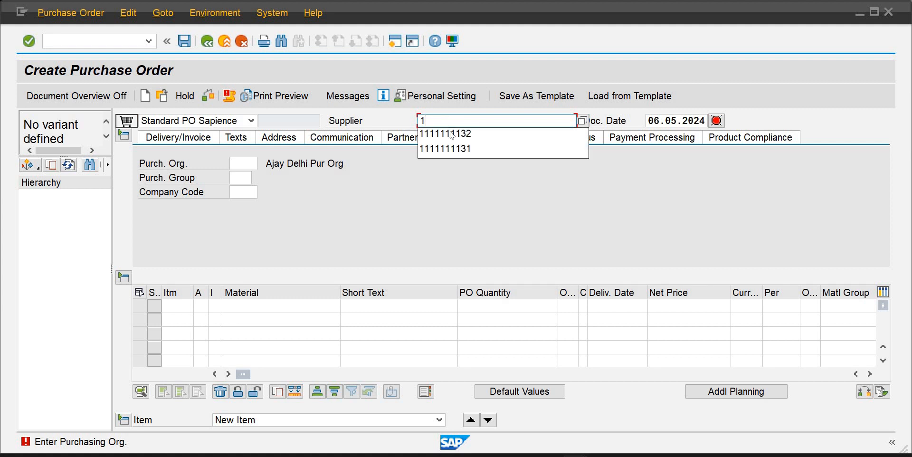
pyautogui.click(452, 134)
pyautogui.click(250, 164)
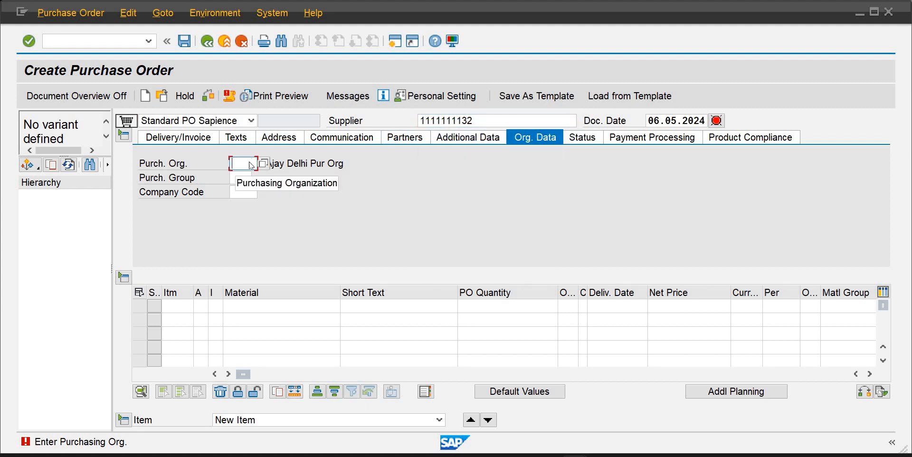
pyautogui.write('p')
pyautogui.press('Down')
pyautogui.press('Return')
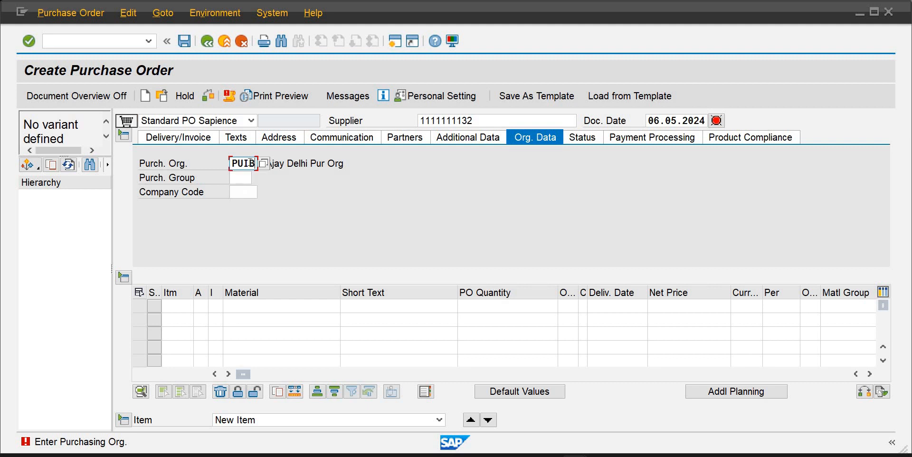
# Set the purchasing group to pg1 and the company code to ib01
pyautogui.press('Tab')
pyautogui.write('p')
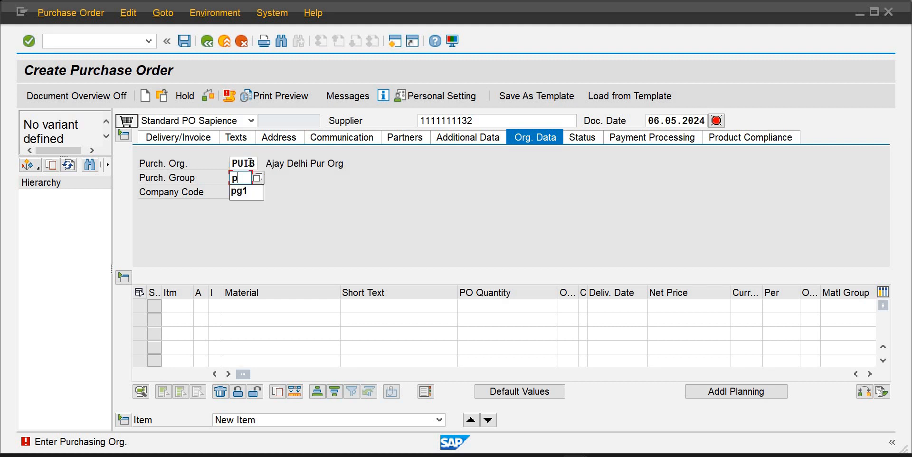
pyautogui.write('g1')
pyautogui.press('Tab')
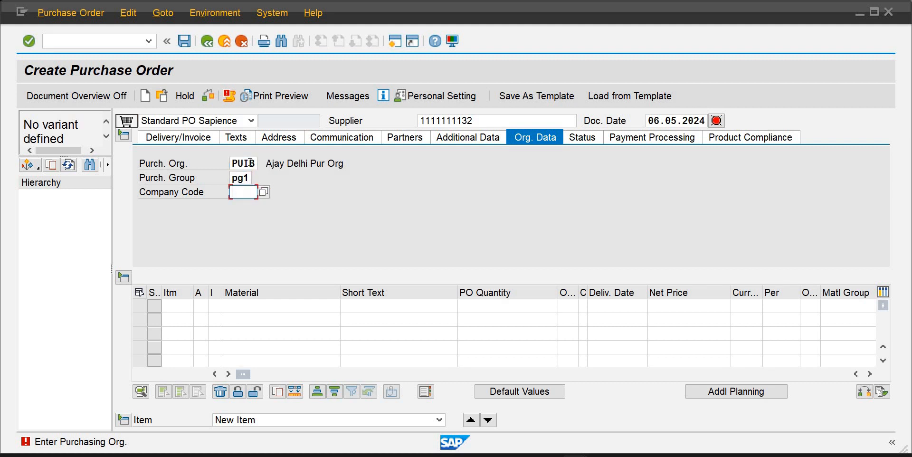
pyautogui.write('ib')
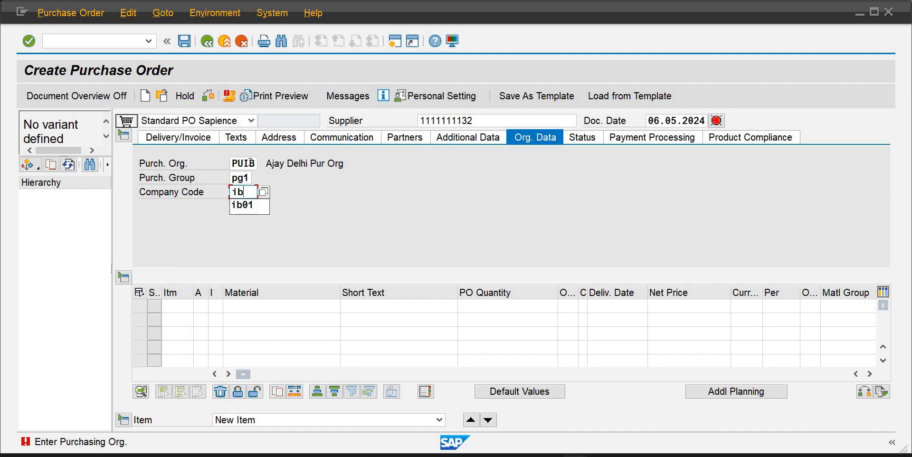
pyautogui.write('01')
pyautogui.press('Tab')
pyautogui.press('Tab')
pyautogui.press('Tab')
pyautogui.press('Tab')
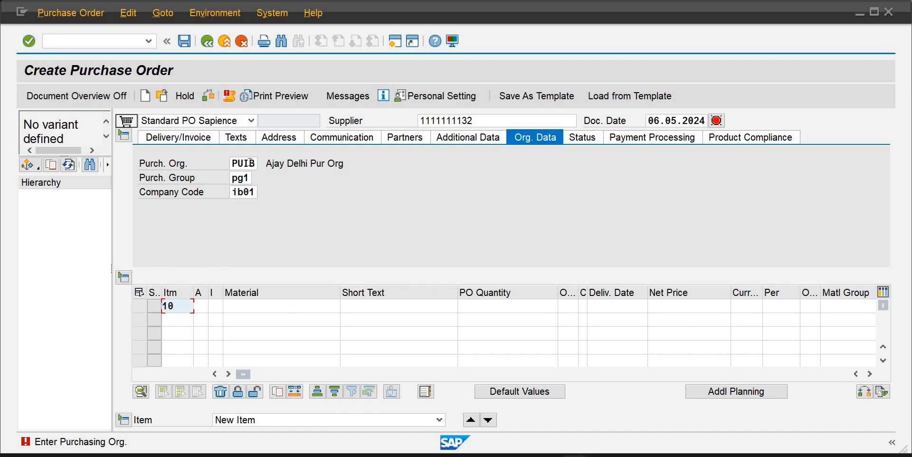
# Enter item 10 with material rm10002 and a PO quantity of 2000
pyautogui.press('Tab')
pyautogui.press('Tab')
pyautogui.press('Tab')
pyautogui.write('r')
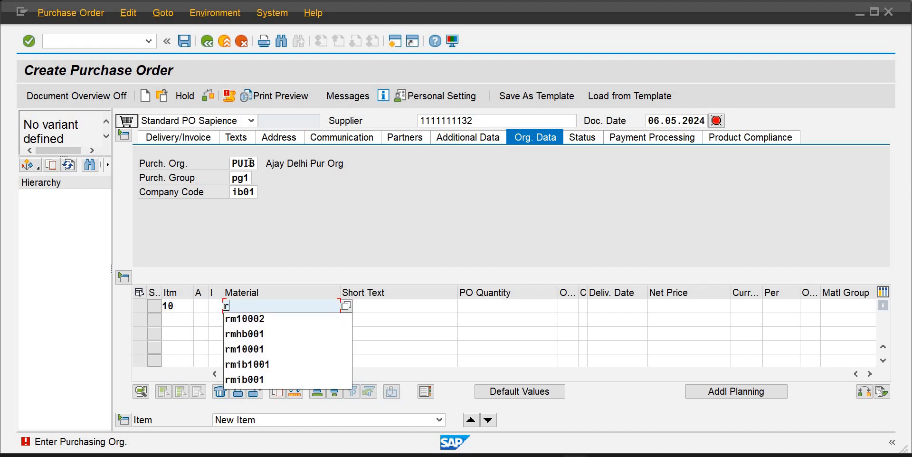
pyautogui.press('Down')
pyautogui.press('Return')
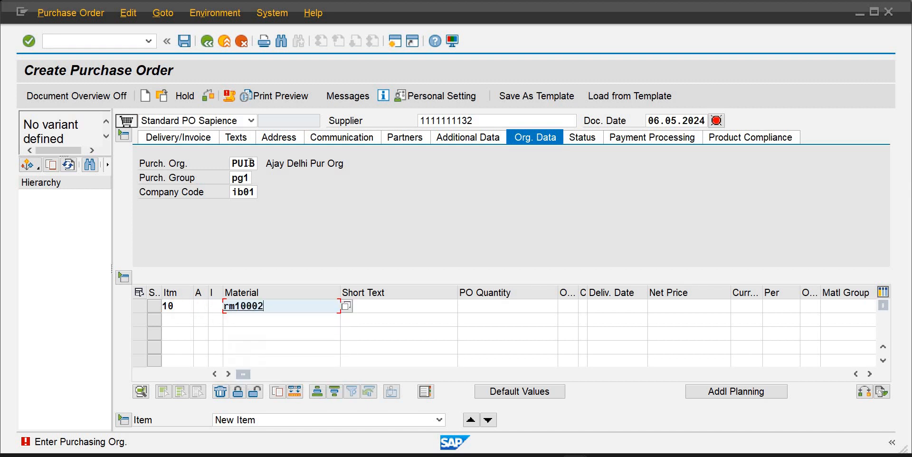
pyautogui.press('Tab')
pyautogui.press('Tab')
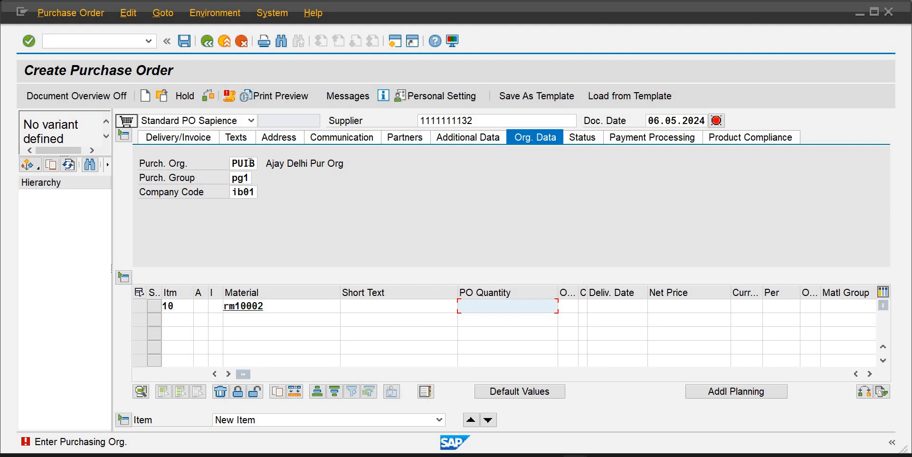
pyautogui.write('2000')
pyautogui.press('Tab')
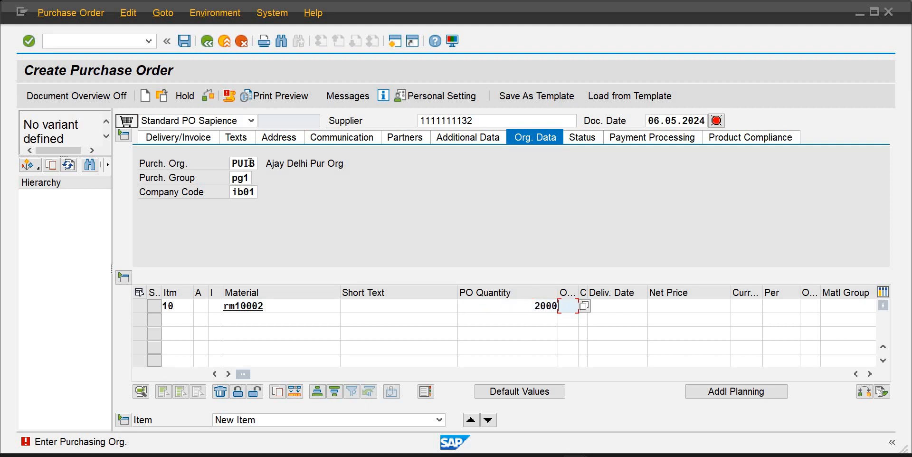
# Set the item's order unit to bag, net price to 13 and currency to pkr
pyautogui.write('bag')
pyautogui.press('Tab')
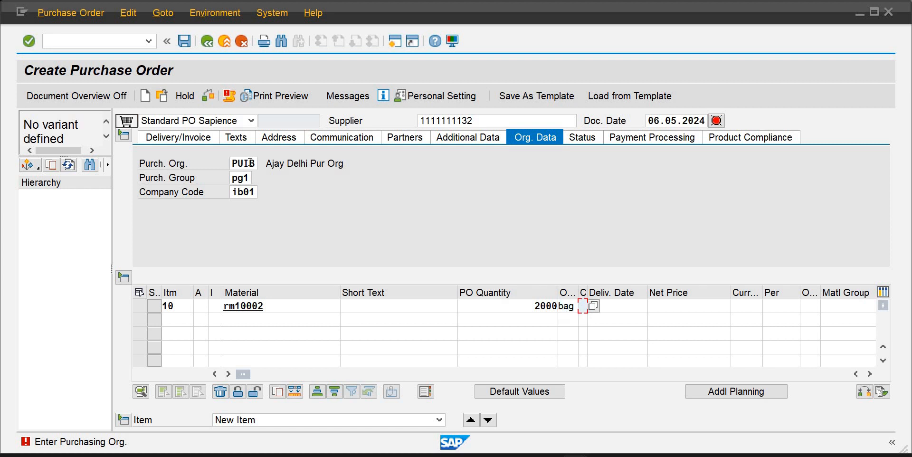
pyautogui.press('Tab')
pyautogui.press('Tab')
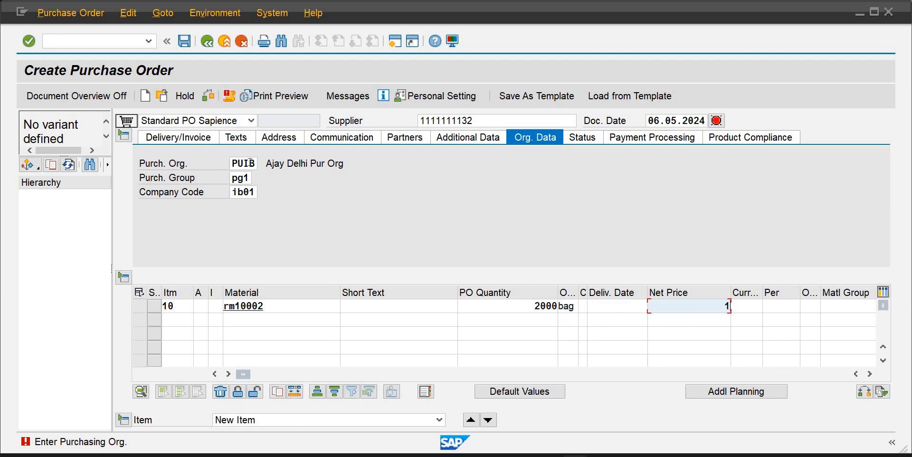
pyautogui.press('Tab')
pyautogui.press('Tab')
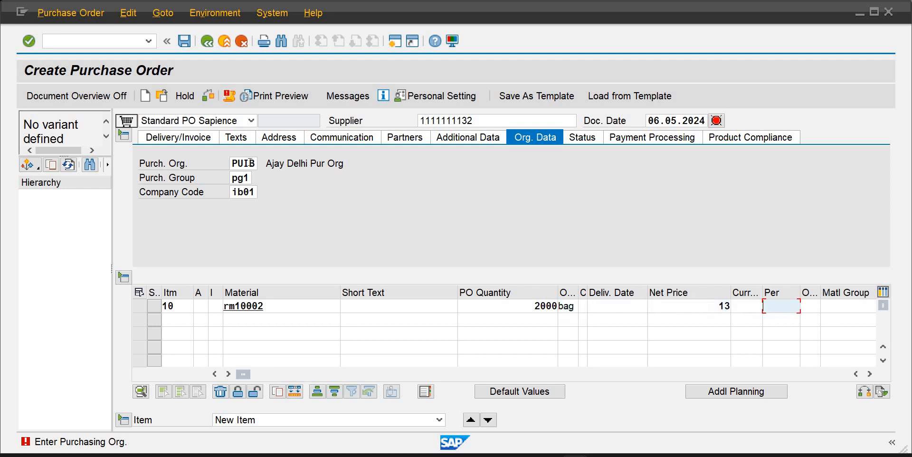
pyautogui.click(752, 308)
pyautogui.write('pkr')
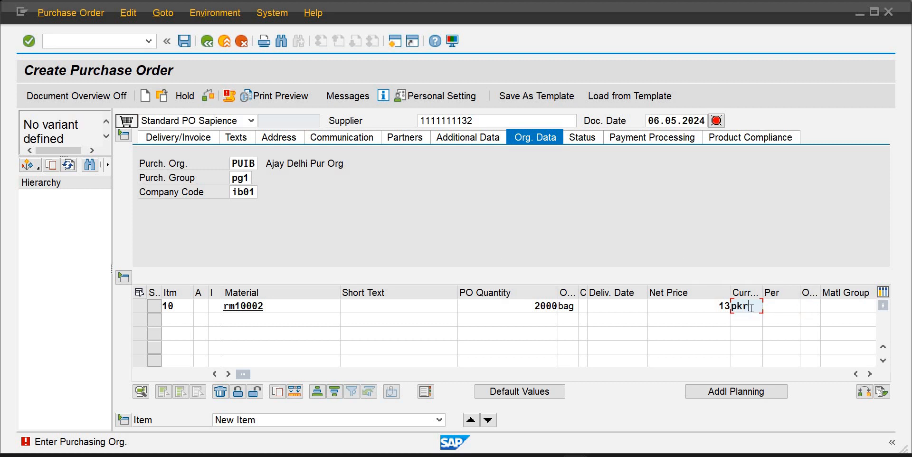
# Set the order price unit to ea and choose plant plib for the item
pyautogui.press('Tab')
pyautogui.press('Tab')
pyautogui.write('ea')
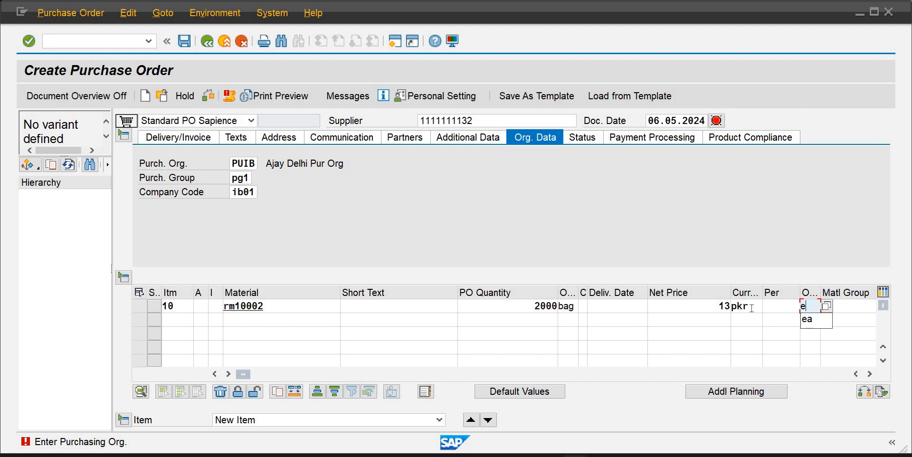
pyautogui.press('Tab')
pyautogui.press('Tab')
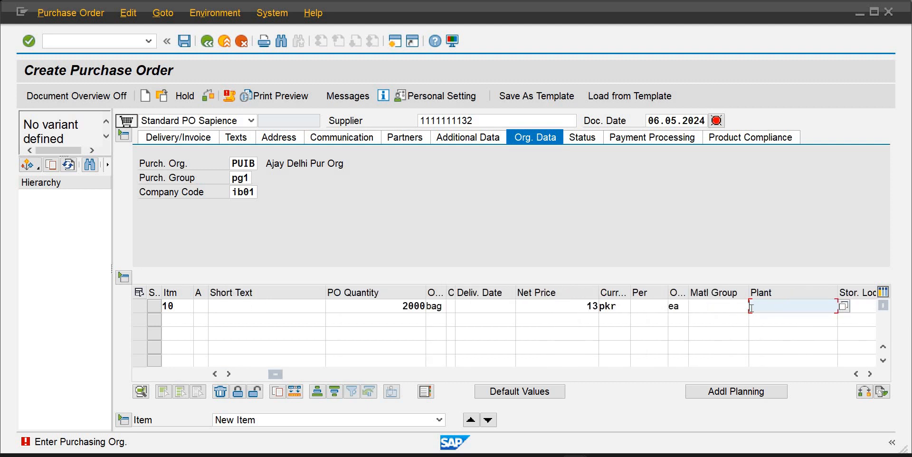
pyautogui.write('pl')
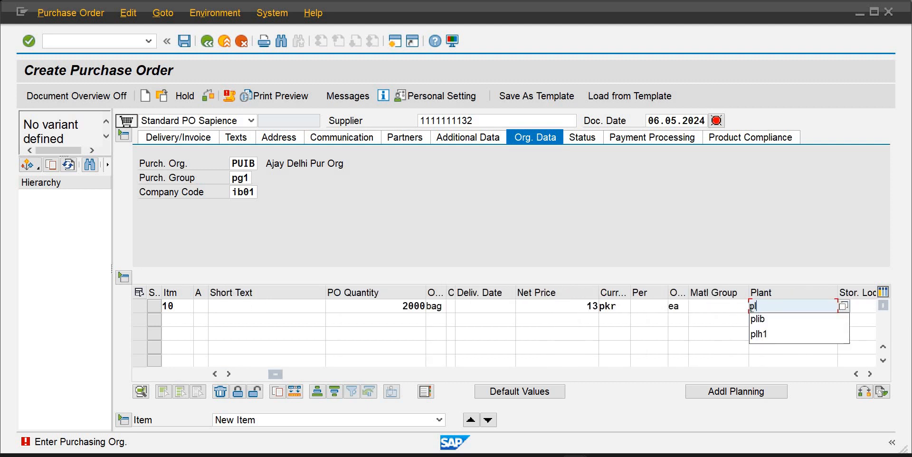
pyautogui.press('Down')
pyautogui.press('Return')
pyautogui.press('Tab')
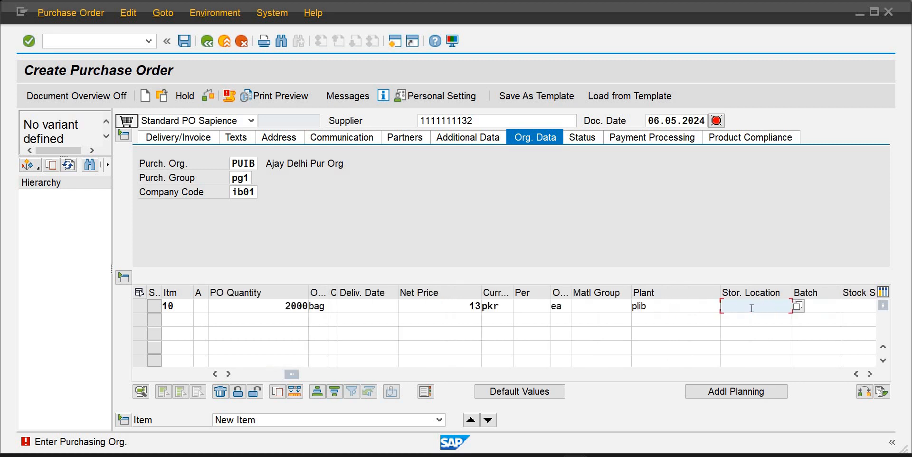
# Pick the IB storage location for the item and confirm the line entries
pyautogui.write('ib')
pyautogui.press('Down')
pyautogui.press('Return')
pyautogui.press('Return')
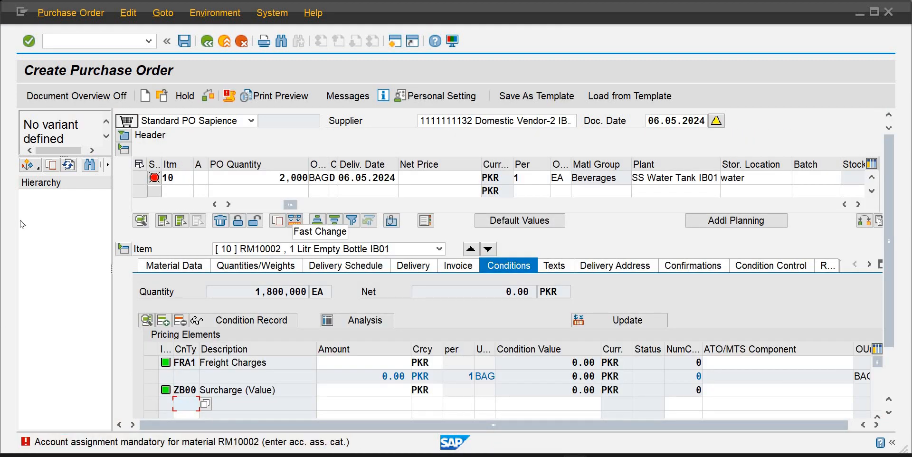
# Set the item's account assignment category to F
pyautogui.click(201, 179)
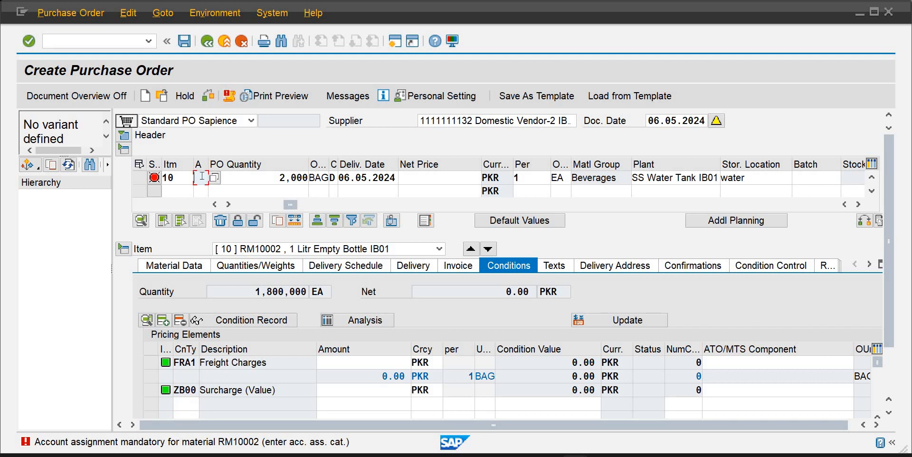
pyautogui.write('f')
pyautogui.press('Return')
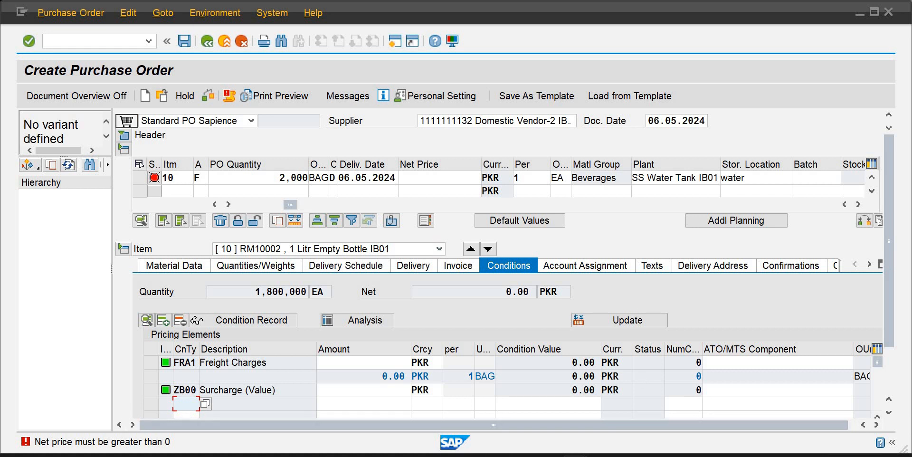
pyautogui.click(656, 413)
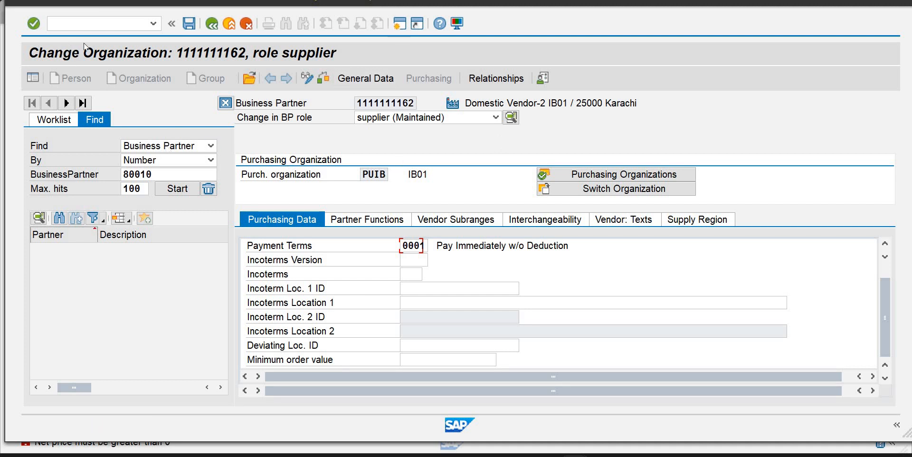
# Open a new session, run transaction SPRO and open the SAP Reference IMG
pyautogui.hotkey('ctrl', 'n')
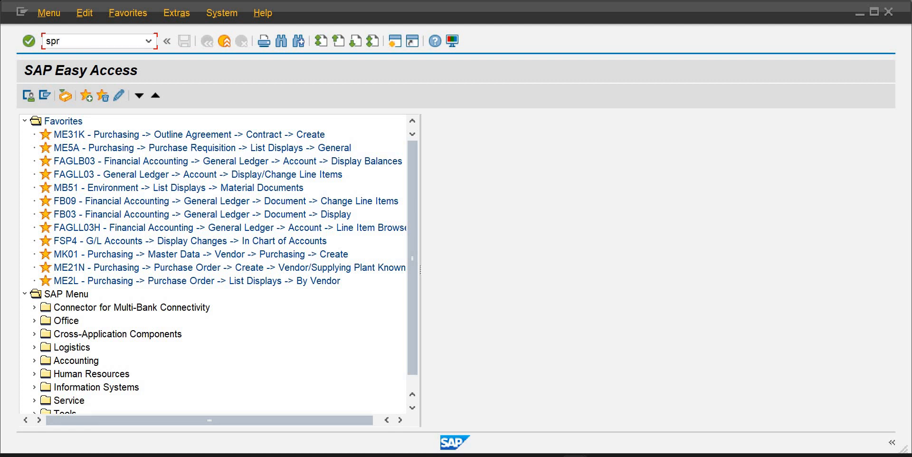
pyautogui.press('Return')
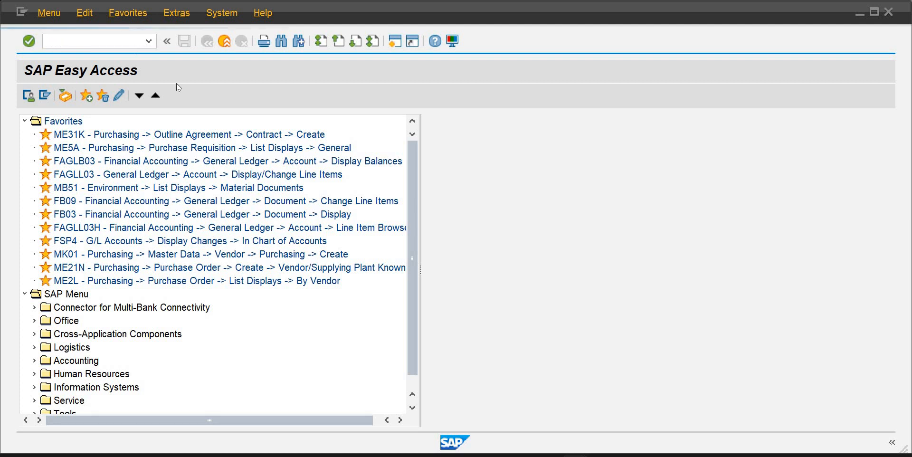
pyautogui.click(108, 96)
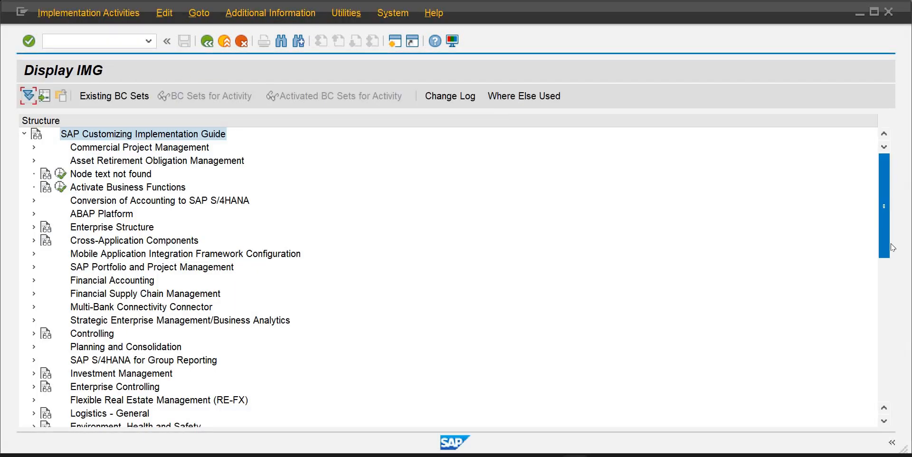
# Open Define Schema Groups under Materials Management purchasing Conditions, Define Price Determination Process, for purchasing organizations
pyautogui.scroll(-7, 884, 247)
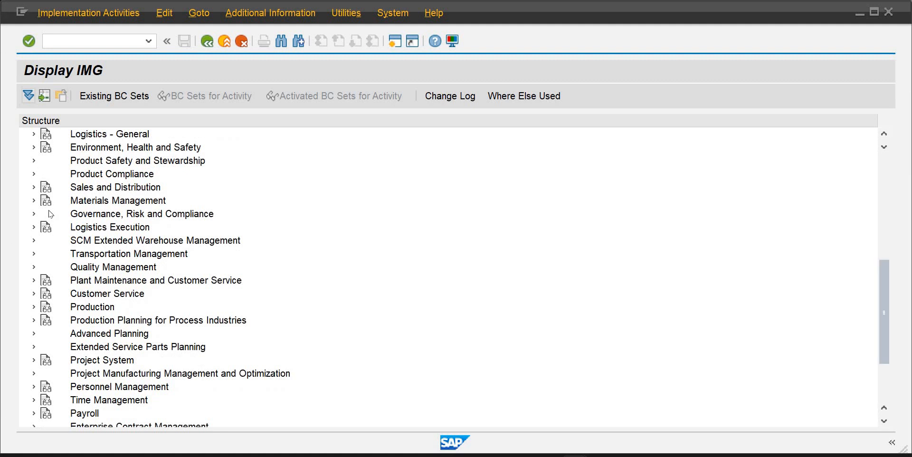
pyautogui.click(33, 200)
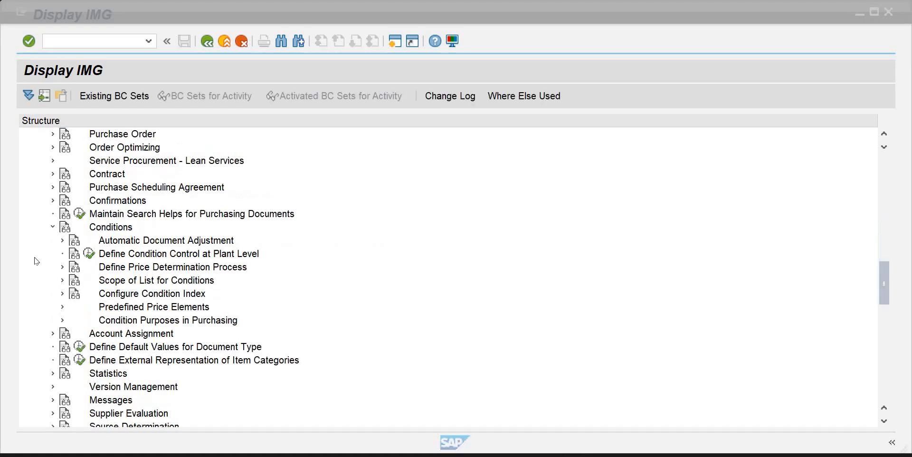
pyautogui.click(62, 267)
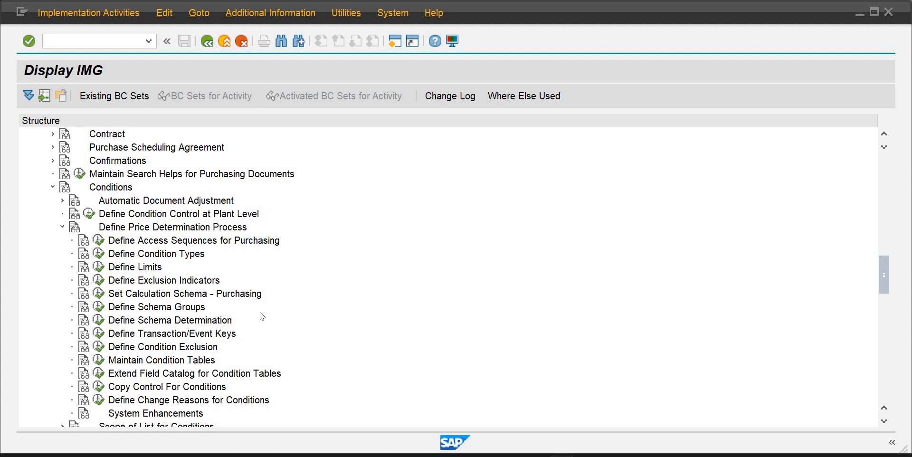
pyautogui.click(99, 308)
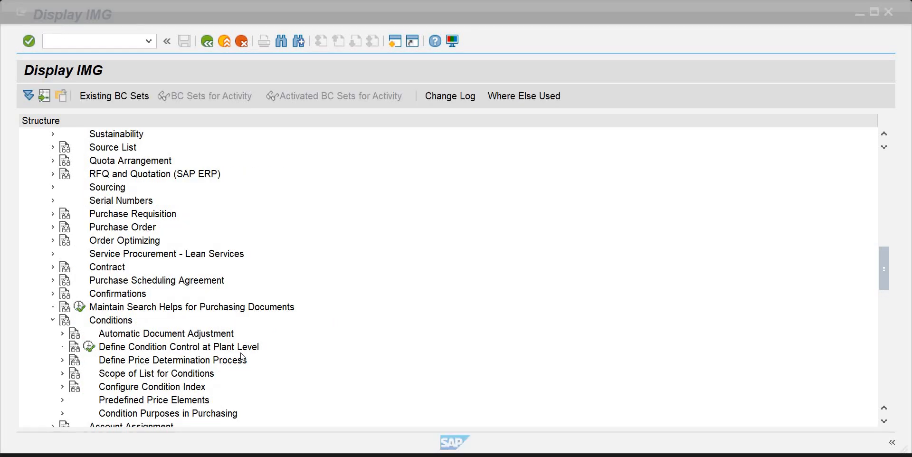
pyautogui.click(62, 360)
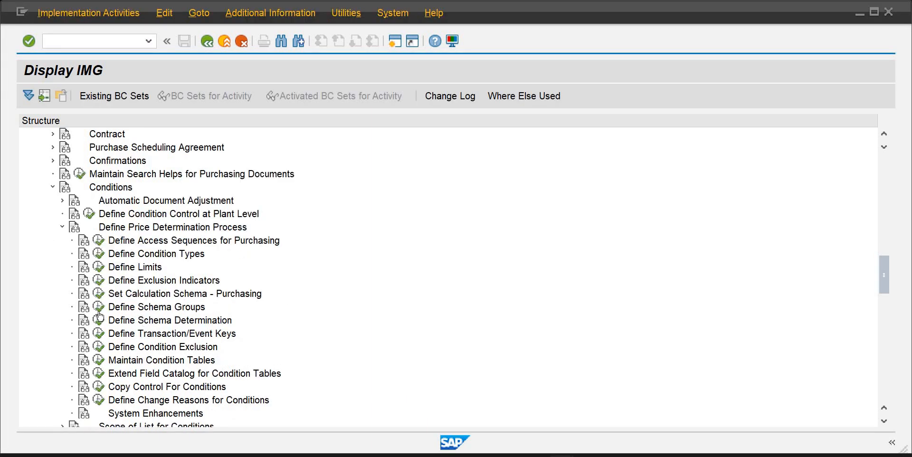
pyautogui.click(98, 307)
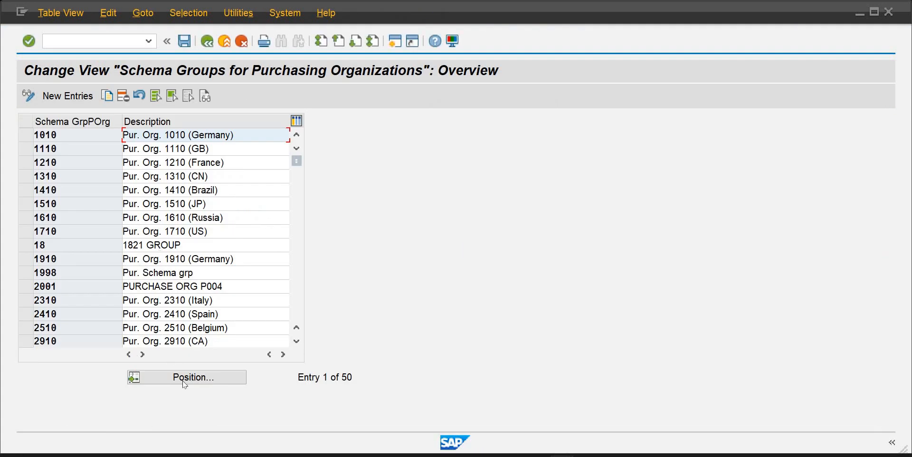
# Create a new schema group SGP1 with the description Schema Group for PO and save it
pyautogui.click(185, 381)
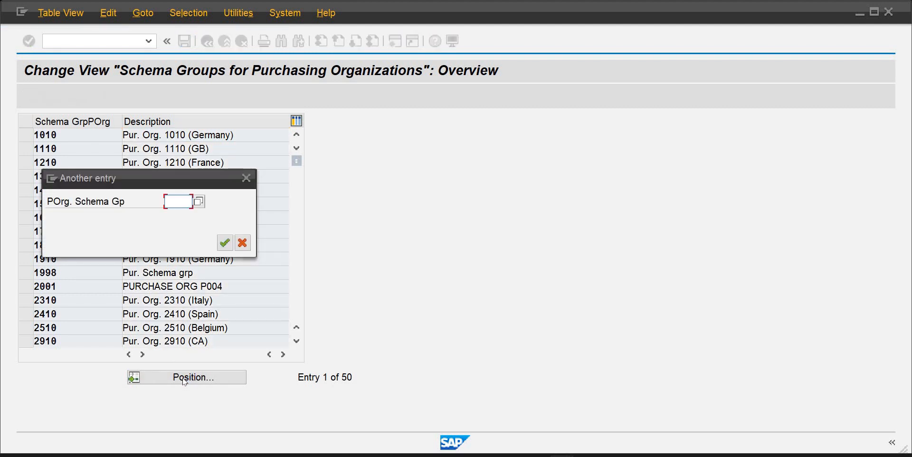
pyautogui.write('s')
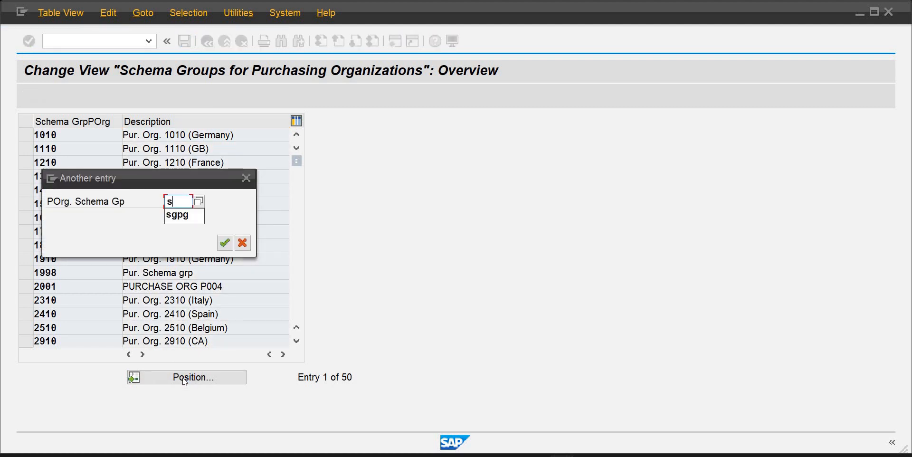
pyautogui.write('gpg')
pyautogui.press('Return')
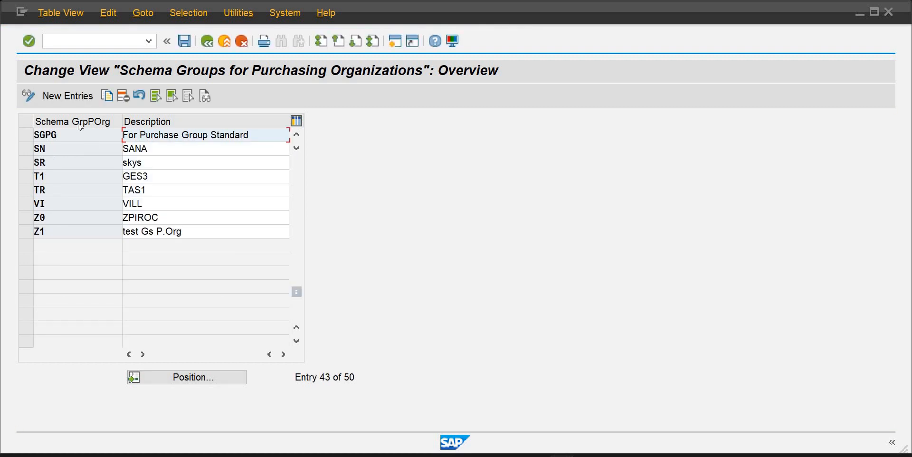
pyautogui.click(79, 97)
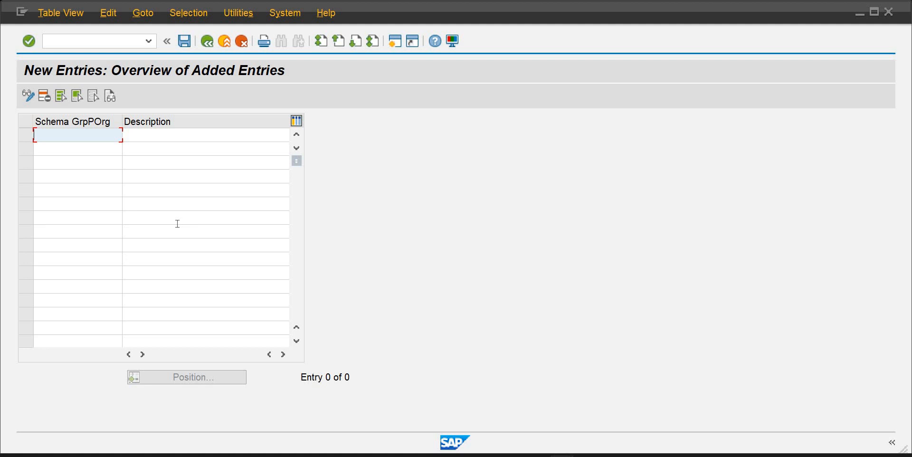
pyautogui.write('sgp')
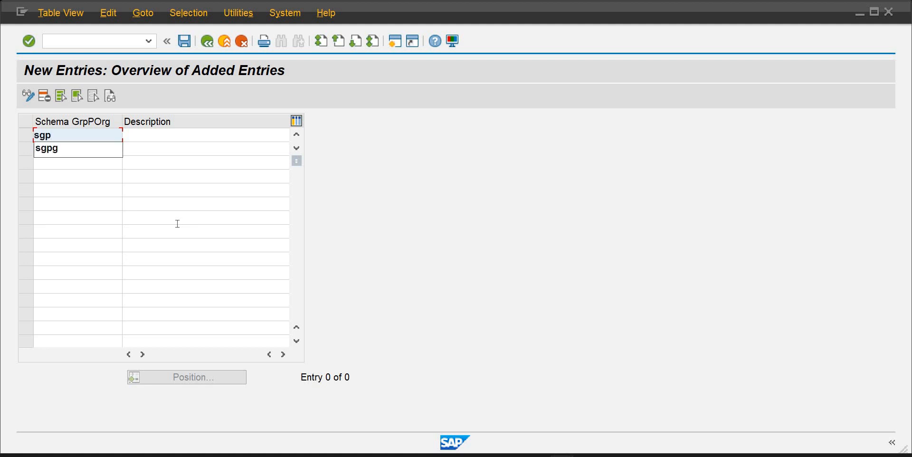
pyautogui.write('1')
pyautogui.press('Tab')
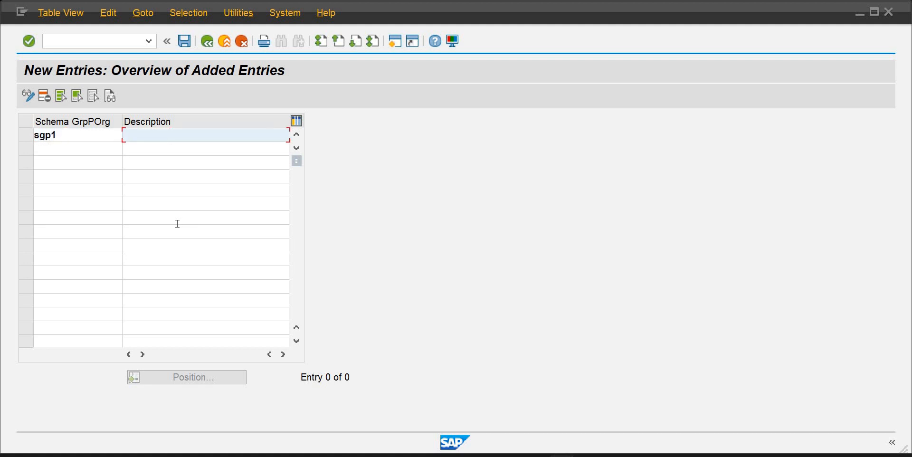
pyautogui.write('Schema Group for PO')
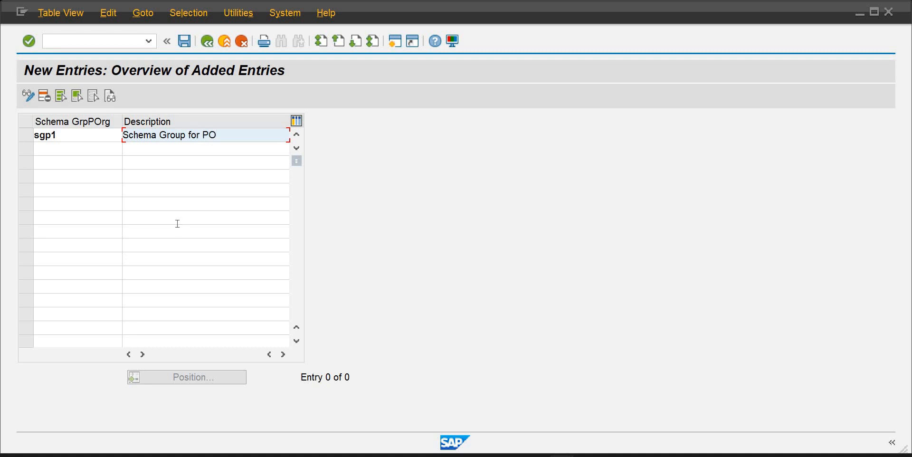
pyautogui.press('Return')
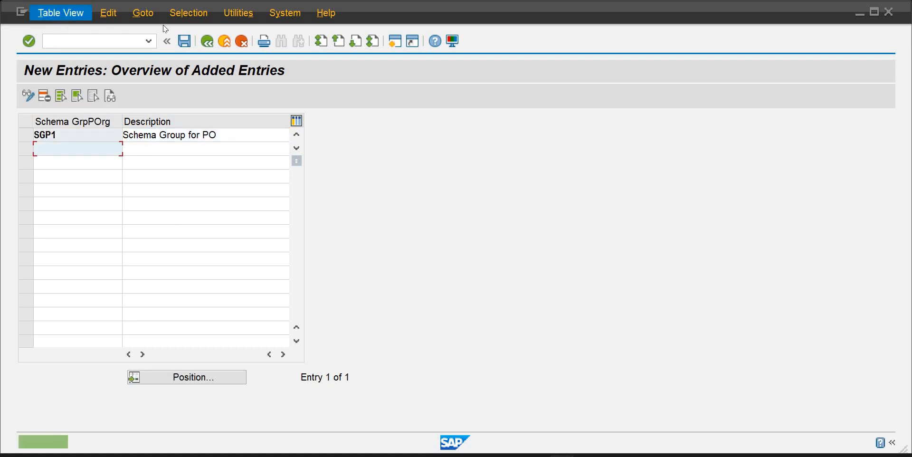
pyautogui.click(185, 42)
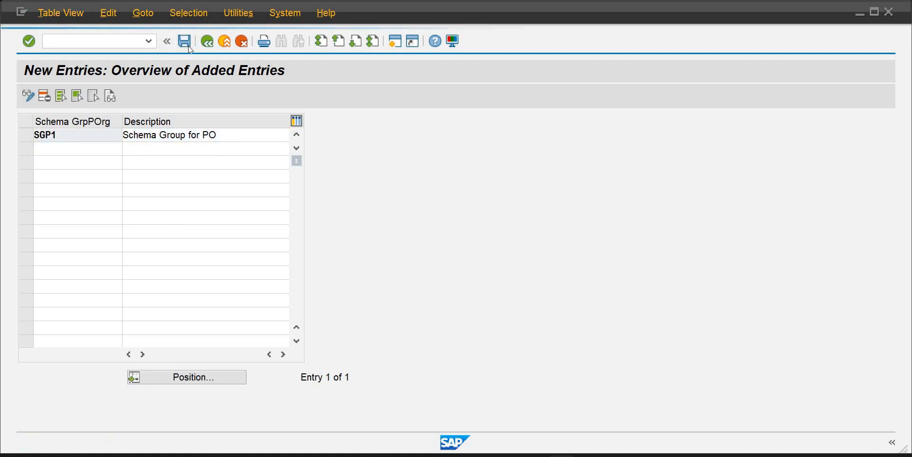
pyautogui.click(252, 243)
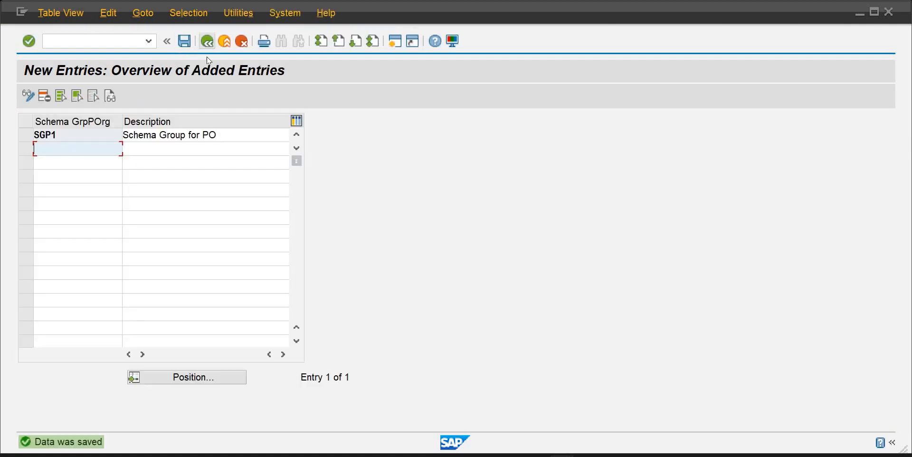
# Assign schema group SGPG to purchasing organization PUIB and save the assignment
pyautogui.click(207, 42)
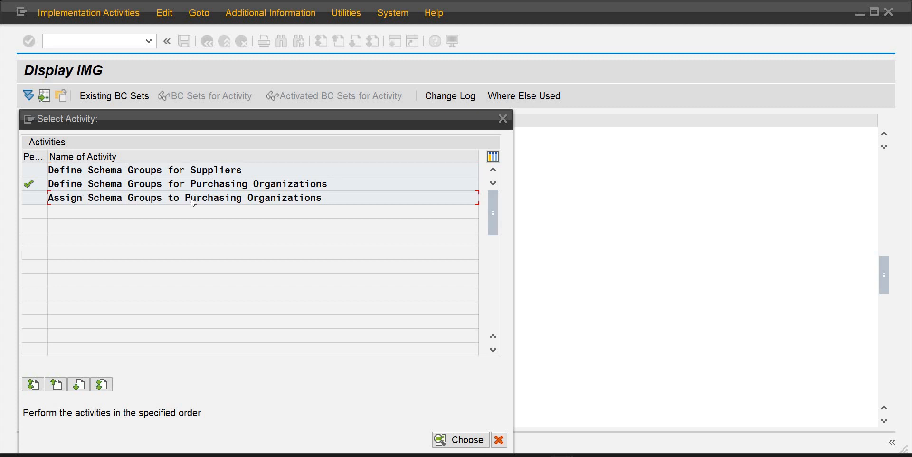
pyautogui.doubleClick(191, 200)
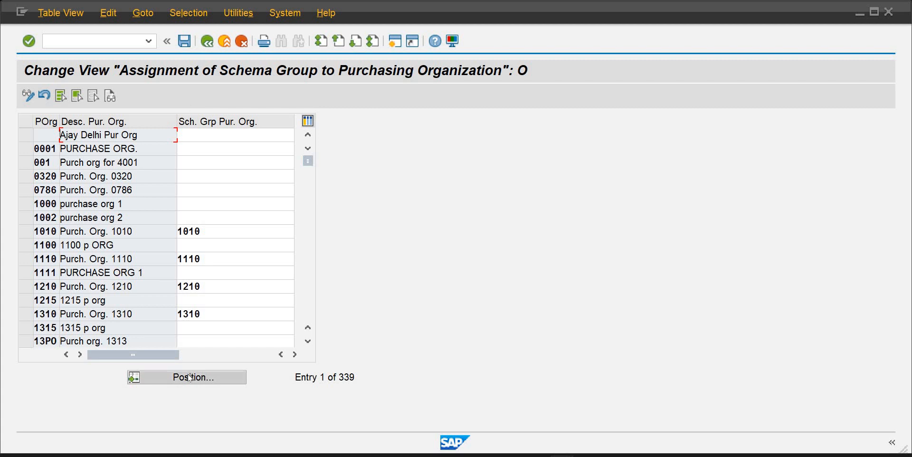
pyautogui.click(190, 378)
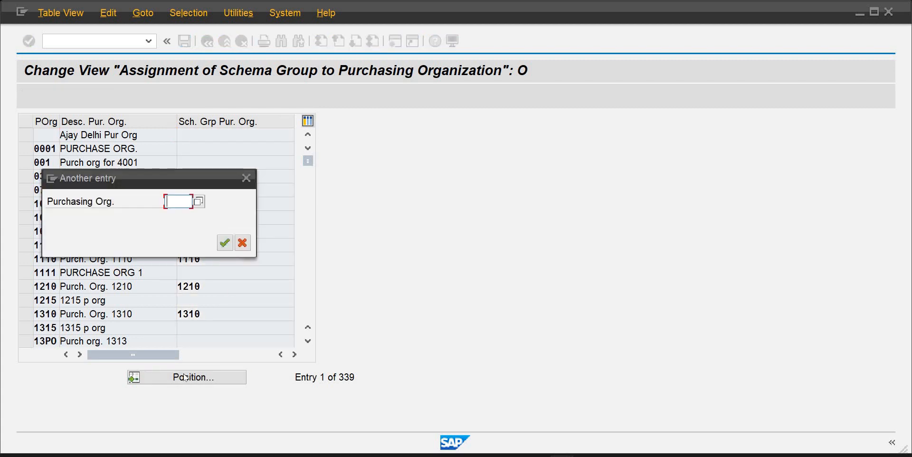
pyautogui.write('puib')
pyautogui.press('Return')
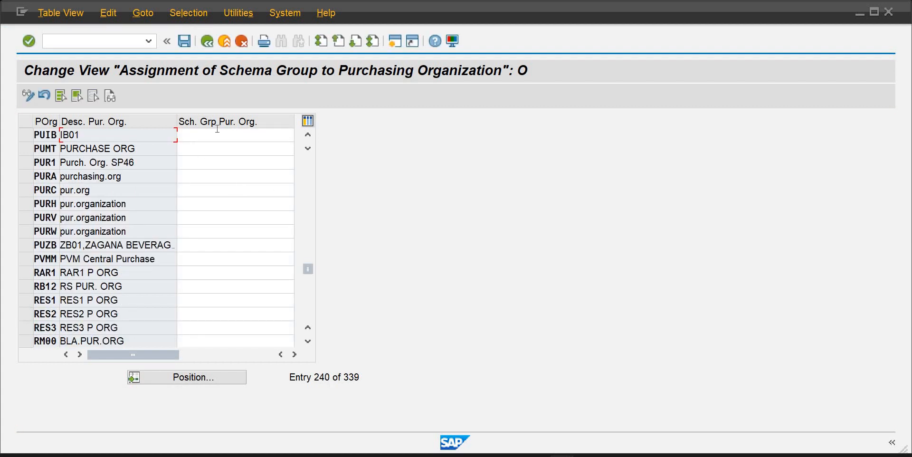
pyautogui.click(218, 134)
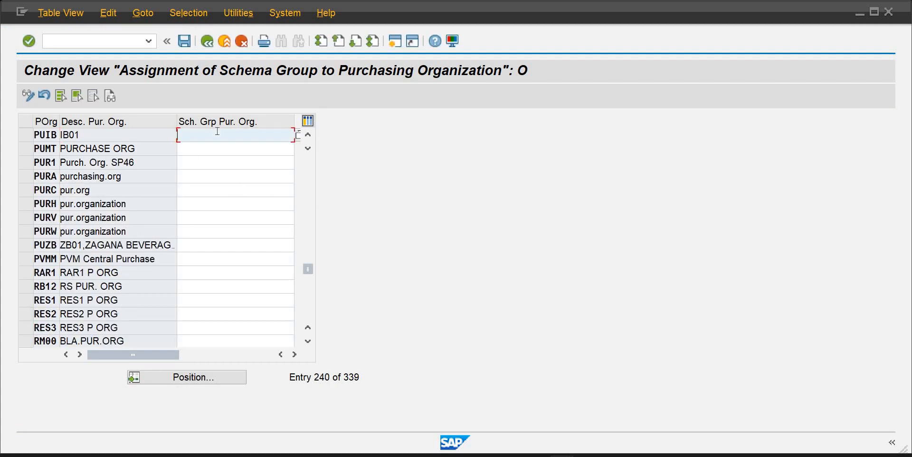
pyautogui.write('s')
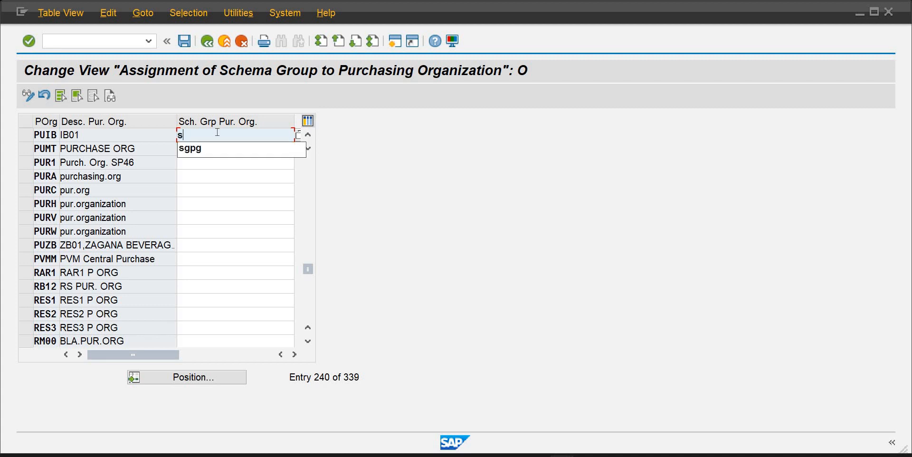
pyautogui.write('gpg')
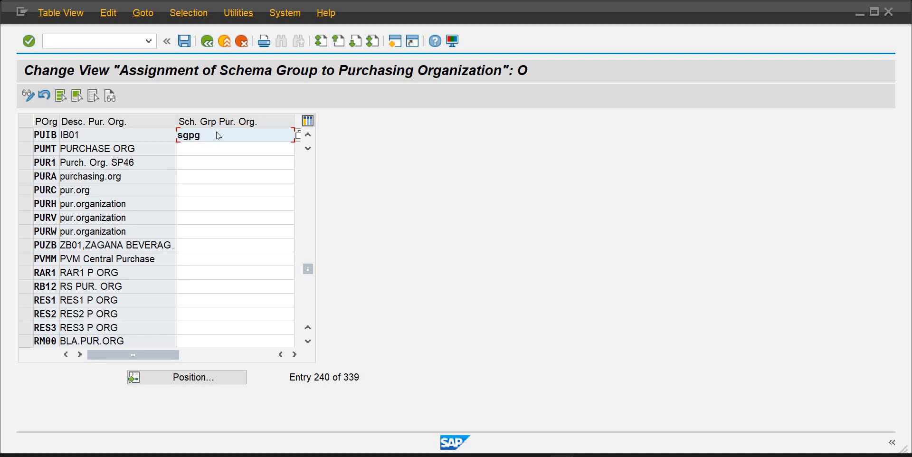
pyautogui.press('Return')
pyautogui.click(185, 42)
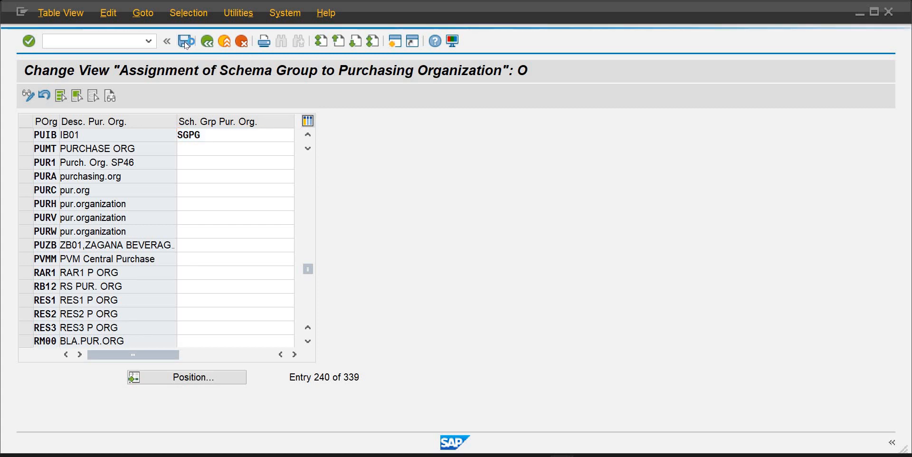
pyautogui.click(252, 242)
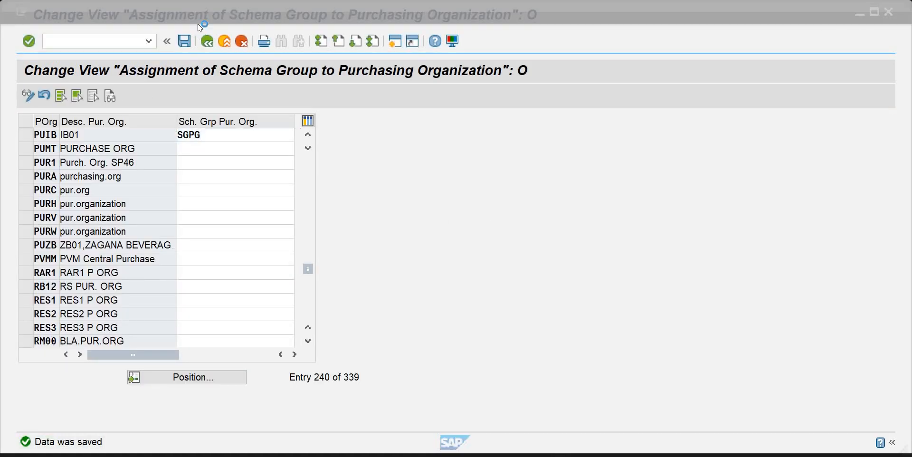
# Open a new session and start transaction ME21N to create a purchase order
pyautogui.click(207, 43)
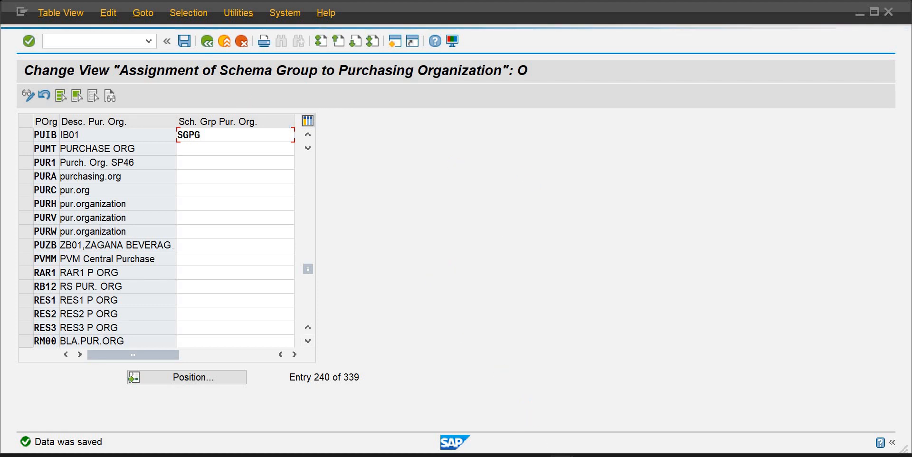
pyautogui.moveTo(562, 456)
pyautogui.click(581, 418)
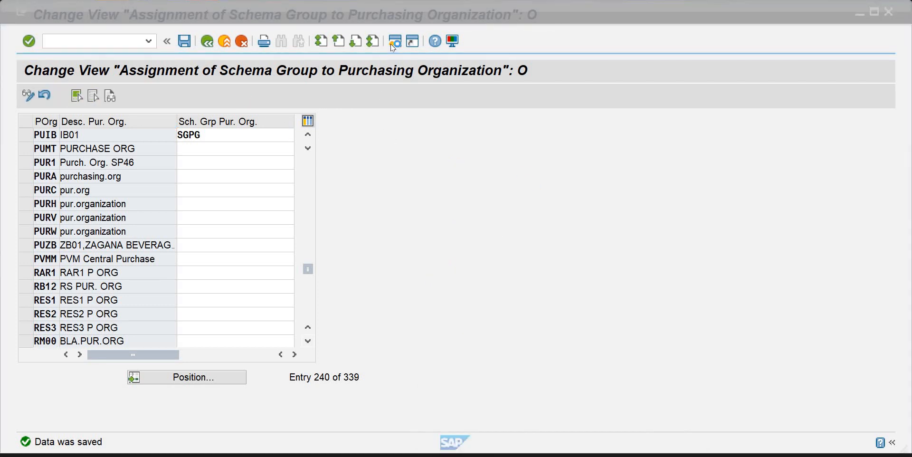
pyautogui.click(391, 44)
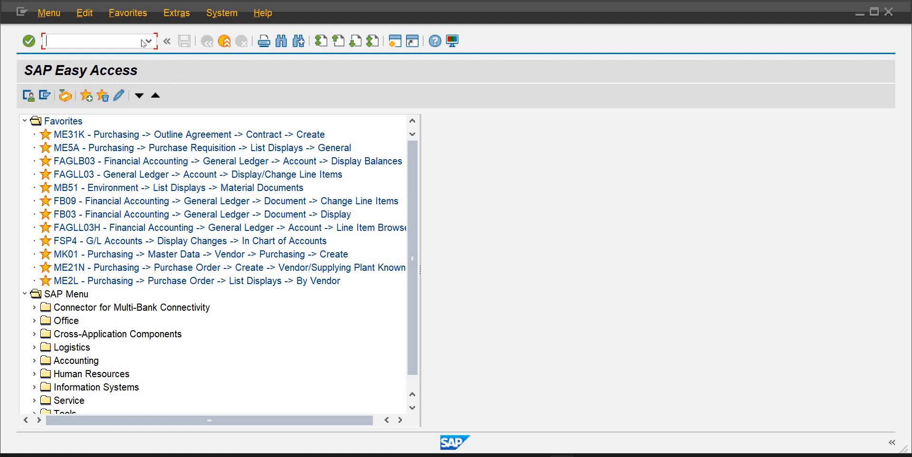
pyautogui.click(144, 42)
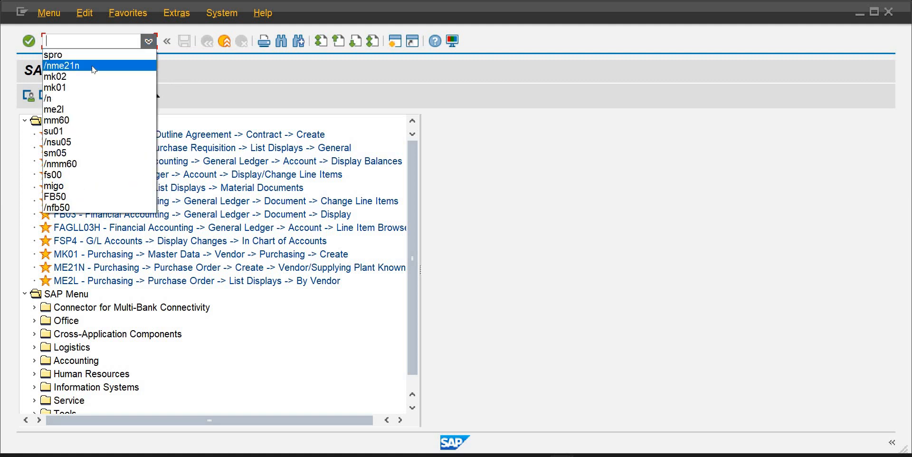
pyautogui.click(94, 65)
pyautogui.press('Return')
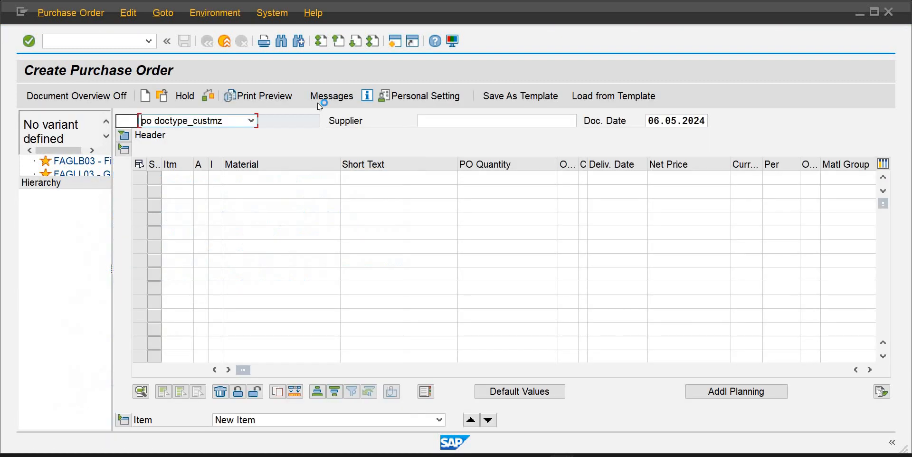
# Set the order type to Standard PO Sapience and enter the supplier's number
pyautogui.click(252, 120)
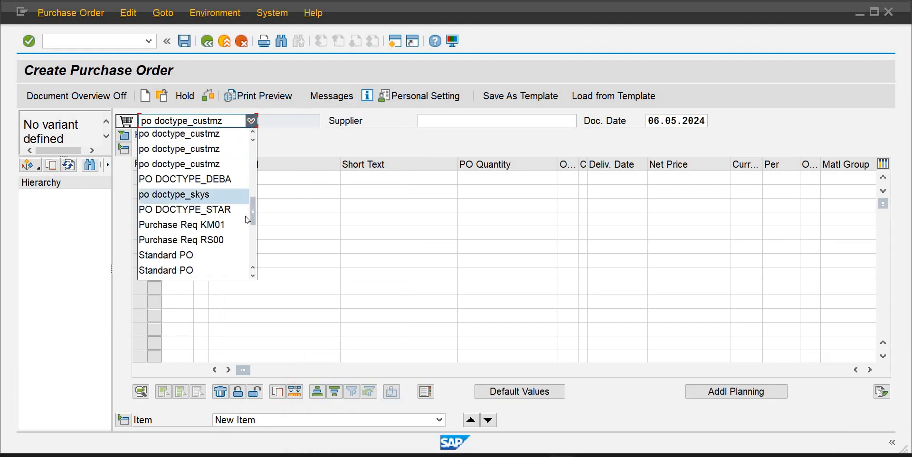
pyautogui.scroll(-4, 257, 226)
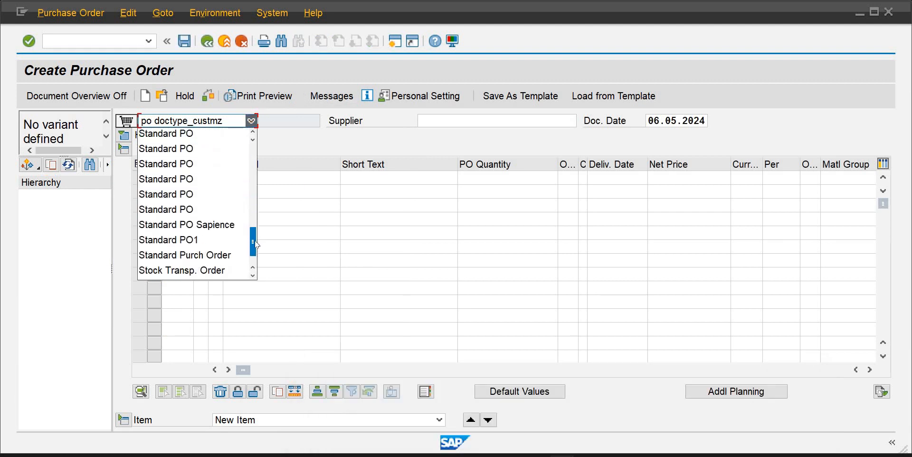
pyautogui.click(438, 122)
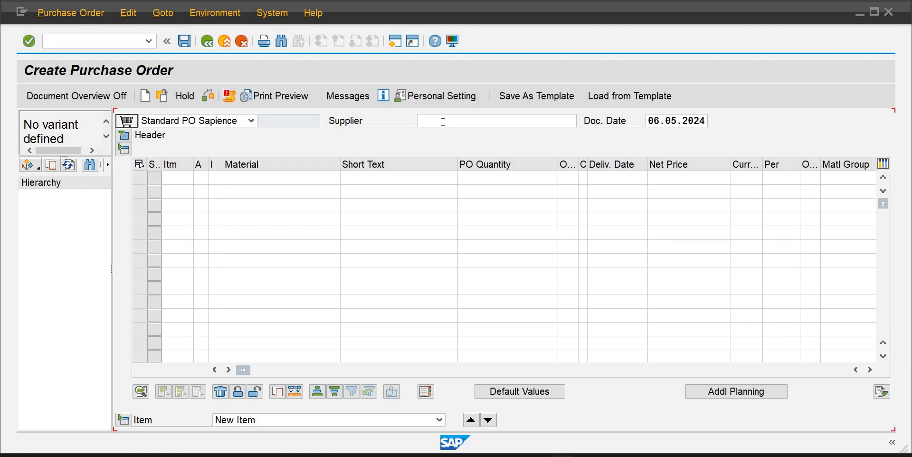
pyautogui.write('111')
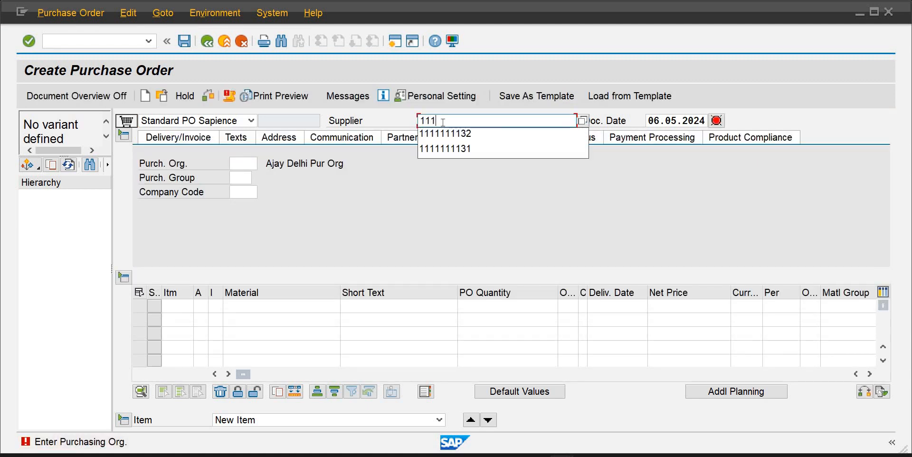
pyautogui.click(435, 134)
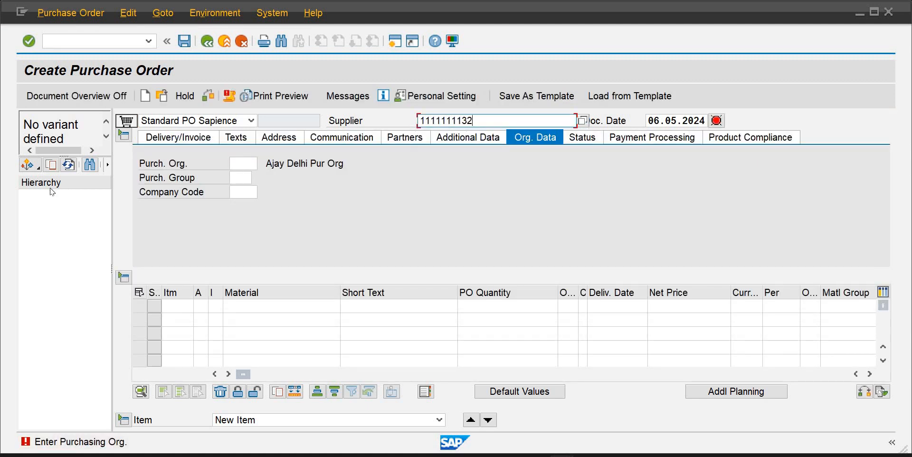
# Enter purchasing organization PUIB, purchasing group pg1 and company code ib01 in the header's organizational data
pyautogui.click(243, 163)
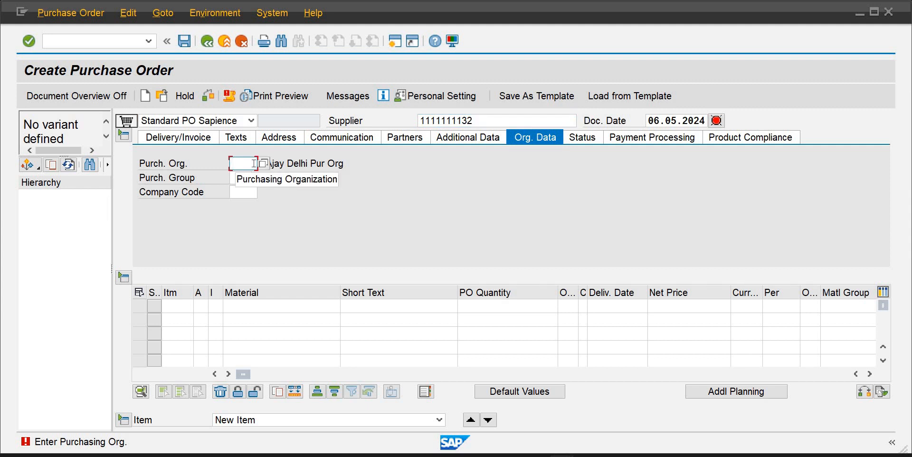
pyautogui.write('p')
pyautogui.press('Down')
pyautogui.press('Return')
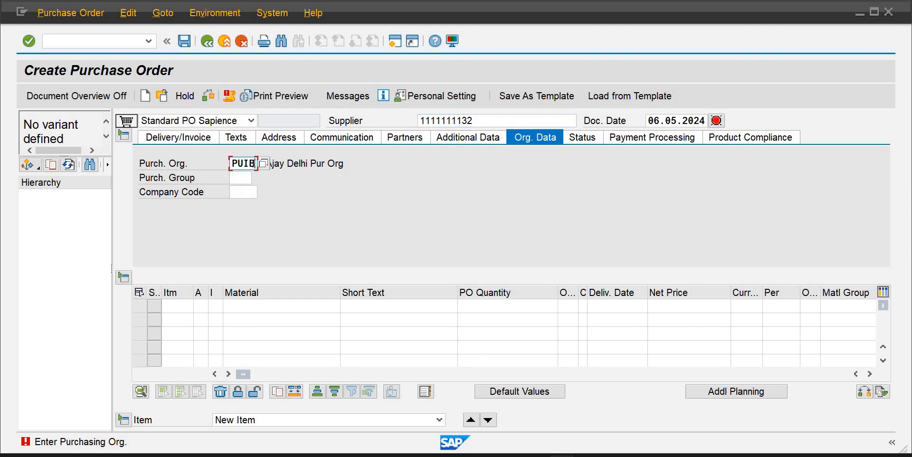
pyautogui.press('Tab')
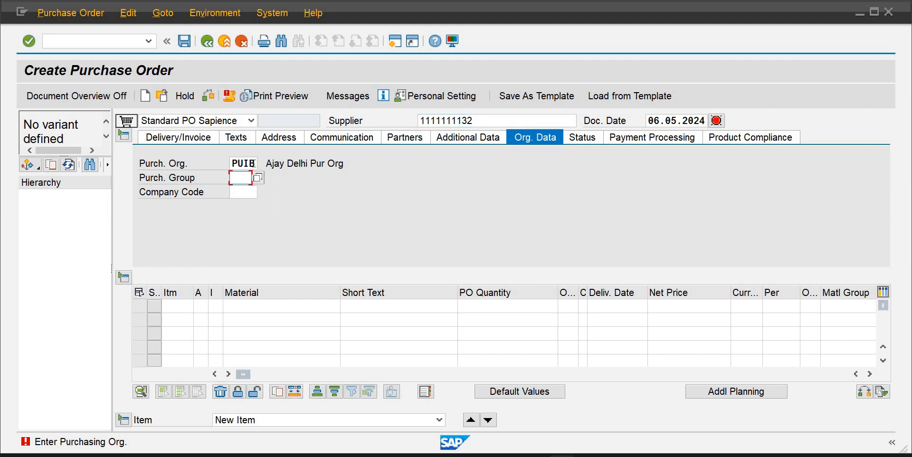
pyautogui.write('pg1')
pyautogui.press('Tab')
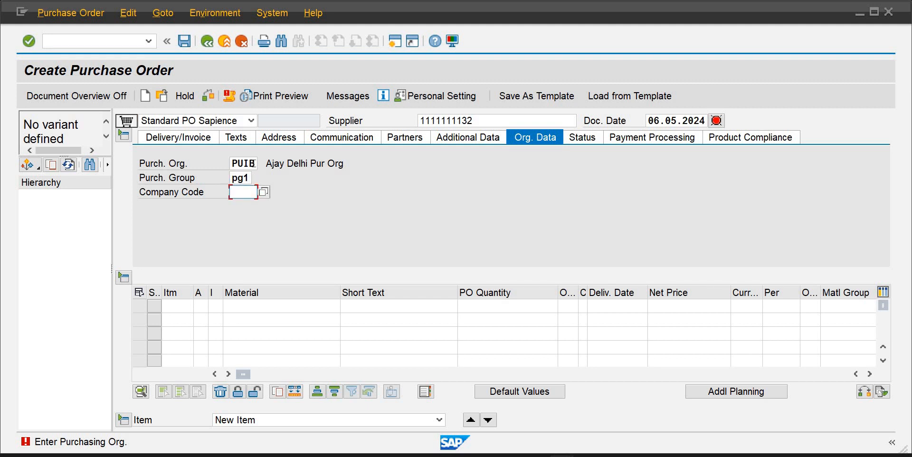
pyautogui.write('ib01')
pyautogui.press('Tab')
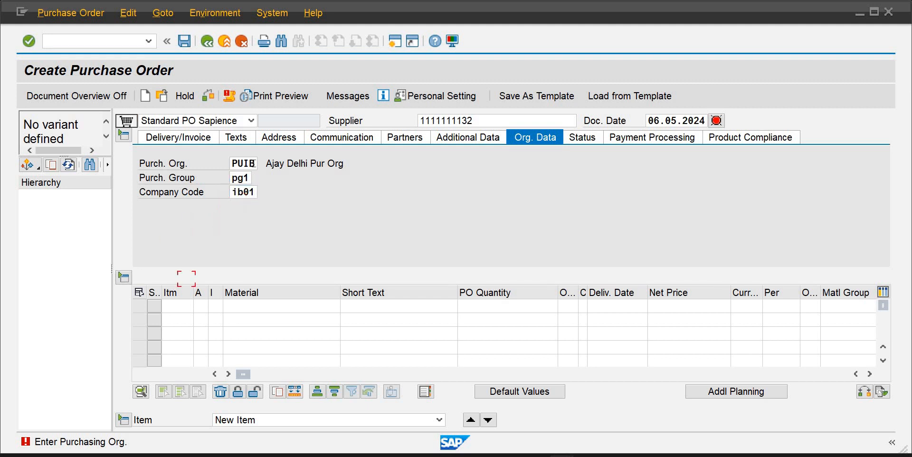
# Add item 10 to the purchase order with material rm10002
pyautogui.write('10')
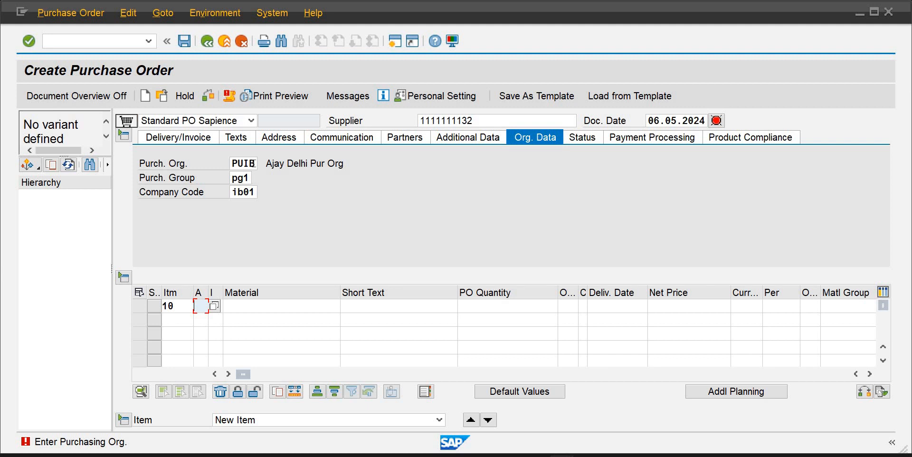
pyautogui.press('Tab')
pyautogui.press('Tab')
pyautogui.write('r')
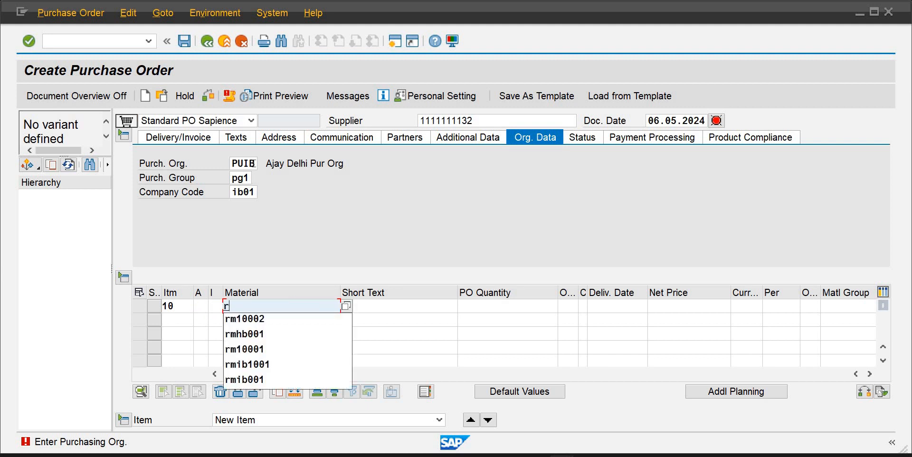
pyautogui.press('Down')
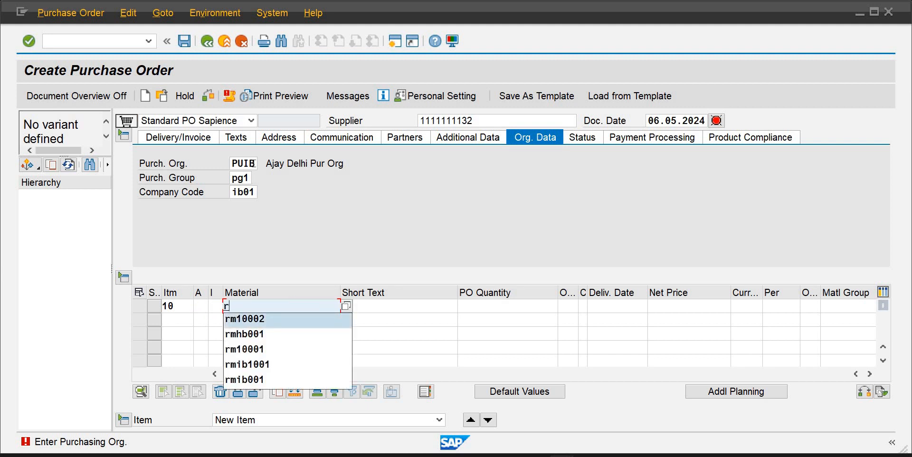
pyautogui.press('Return')
pyautogui.press('Tab')
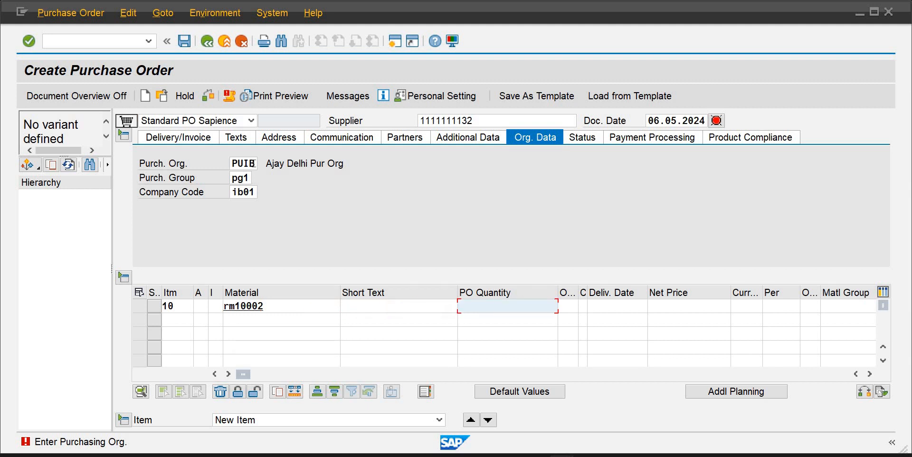
# Set the item's order quantity to 2000 in unit bag
pyautogui.write('2000')
pyautogui.press('Tab')
pyautogui.write('b')
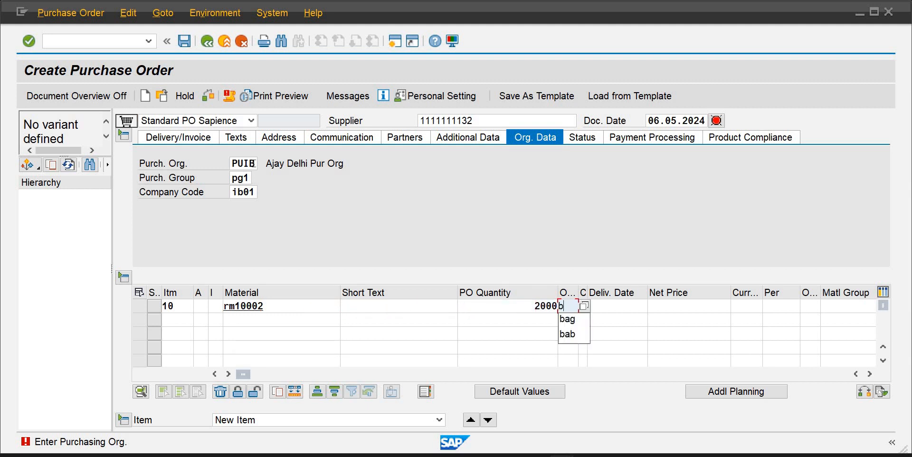
pyautogui.write('ag')
pyautogui.press('Tab')
# Enter a net price of 13 in currency pkr for the item
pyautogui.press('Tab')
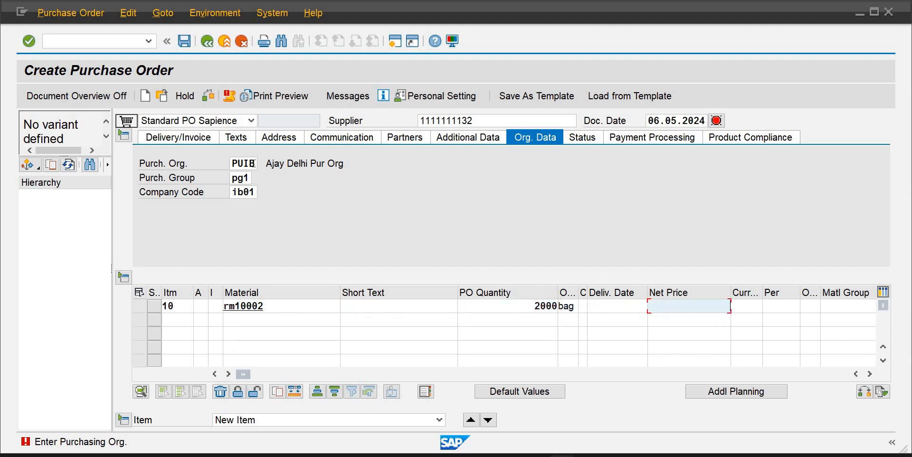
pyautogui.write('13')
pyautogui.press('Tab')
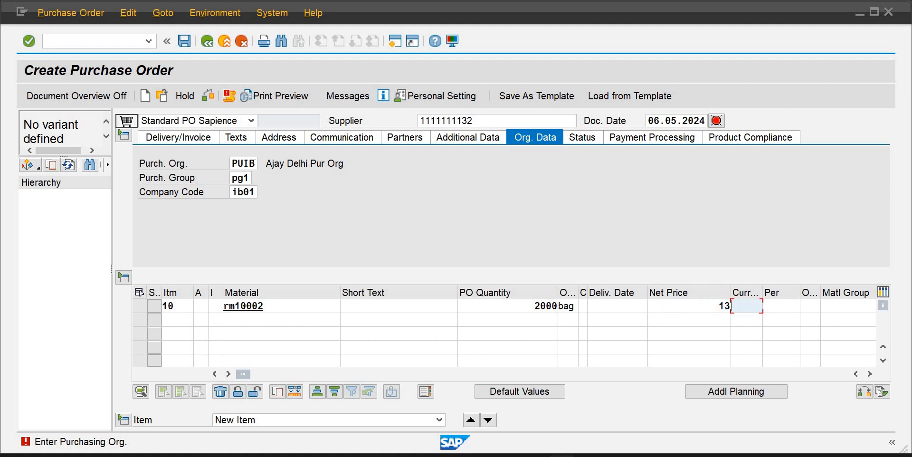
pyautogui.write('pkr')
pyautogui.press('Tab')
pyautogui.press('Tab')
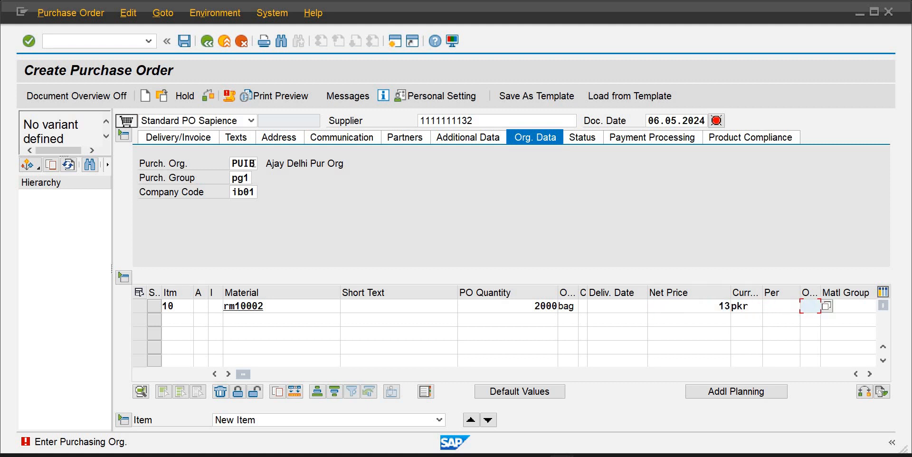
pyautogui.press('Tab')
pyautogui.press('Tab')
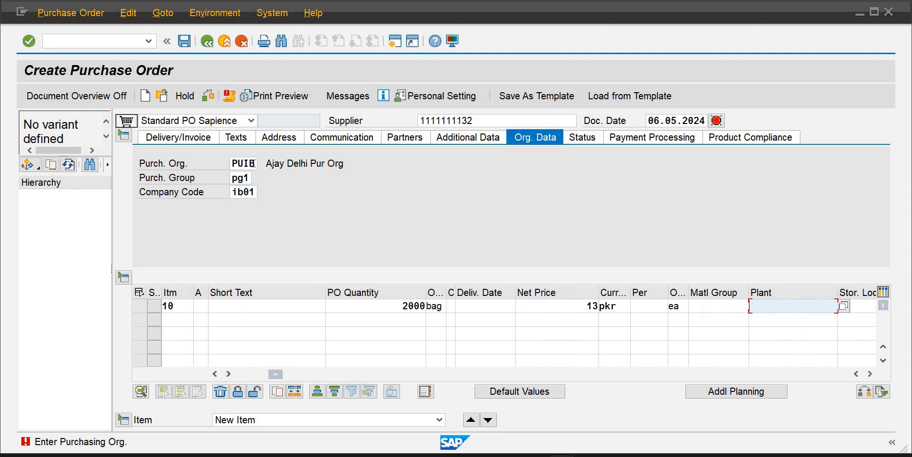
# Set the item's plant to plib and storage location to ib01, then confirm the item
pyautogui.write('p')
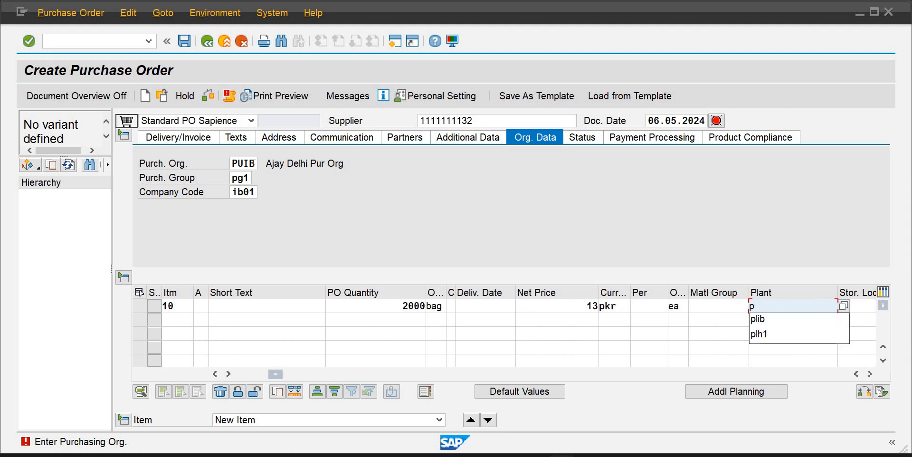
pyautogui.press('Down')
pyautogui.press('Tab')
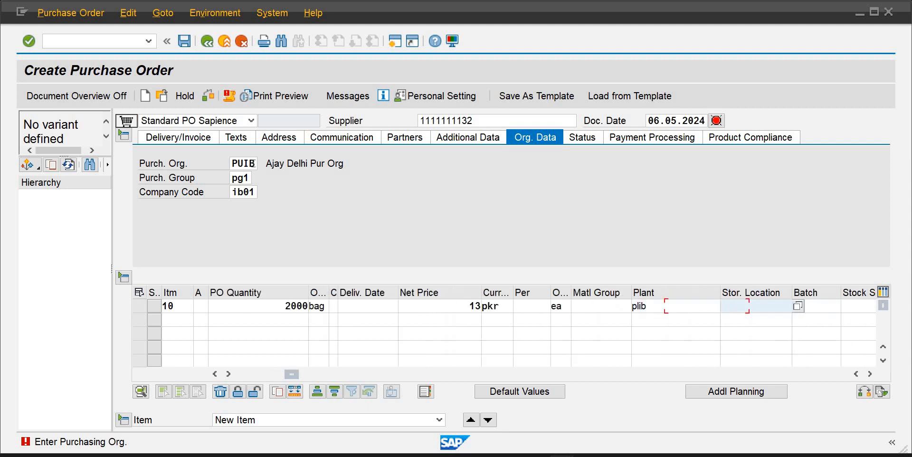
pyautogui.write('i')
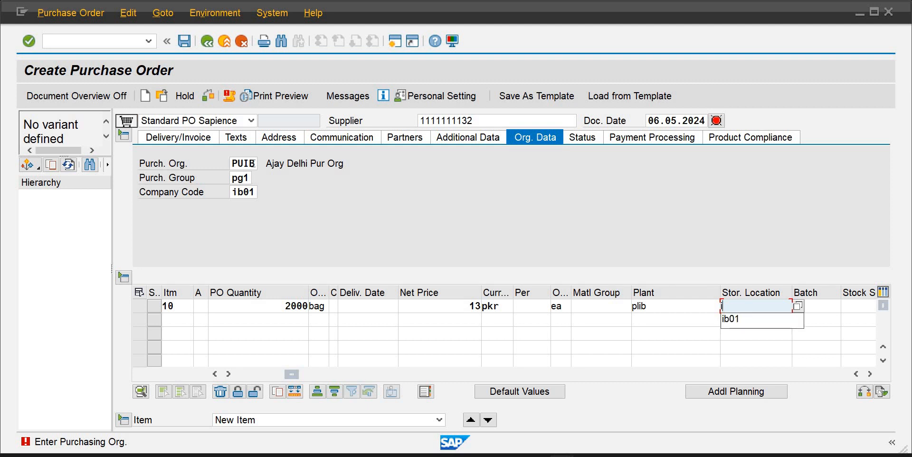
pyautogui.press('Down')
pyautogui.press('Return')
pyautogui.press('Return')
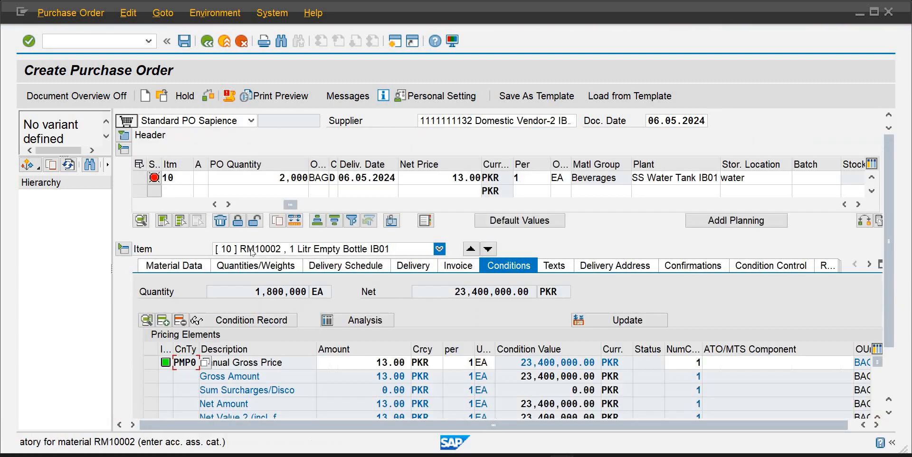
# Set the item's account assignment category to F
pyautogui.click(200, 177)
pyautogui.write('f')
pyautogui.press('Return')
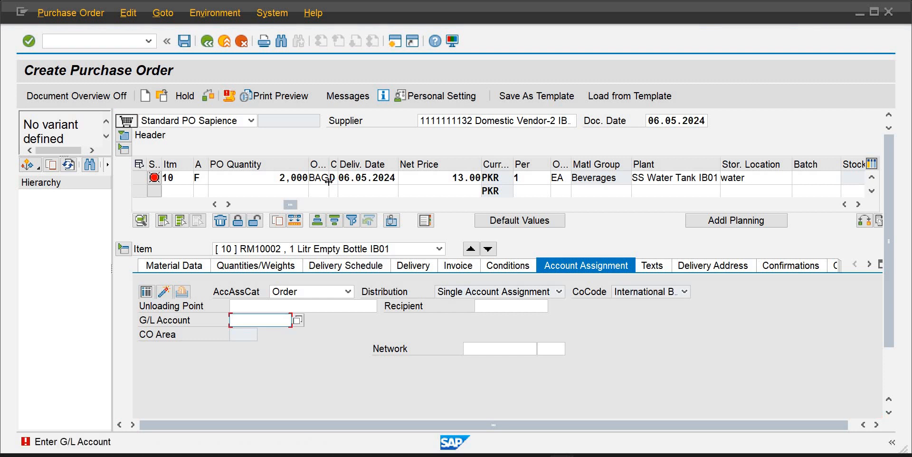
pyautogui.click(298, 322)
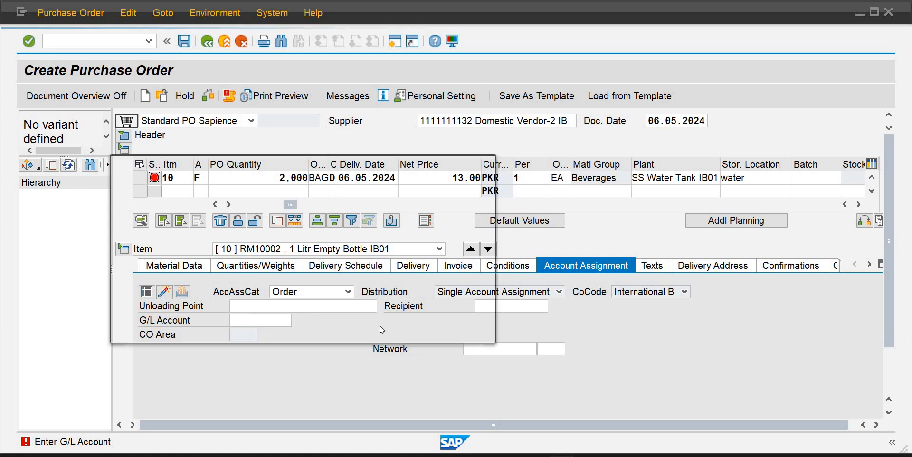
pyautogui.click(446, 329)
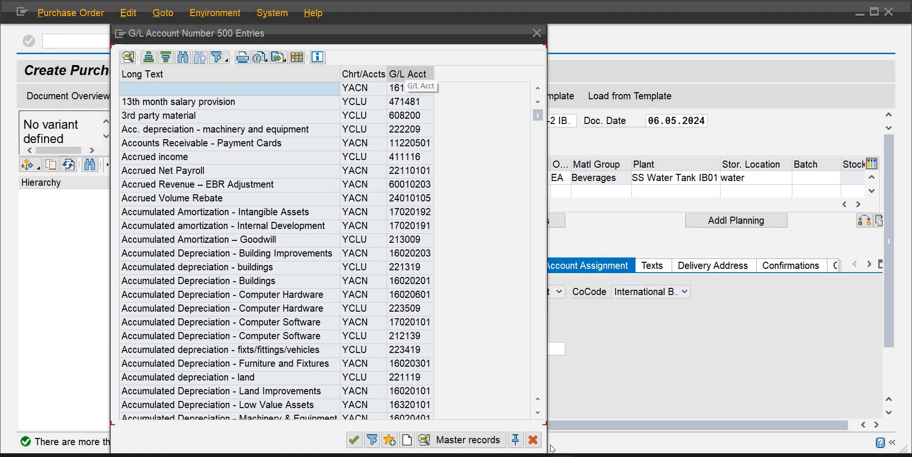
pyautogui.click(534, 440)
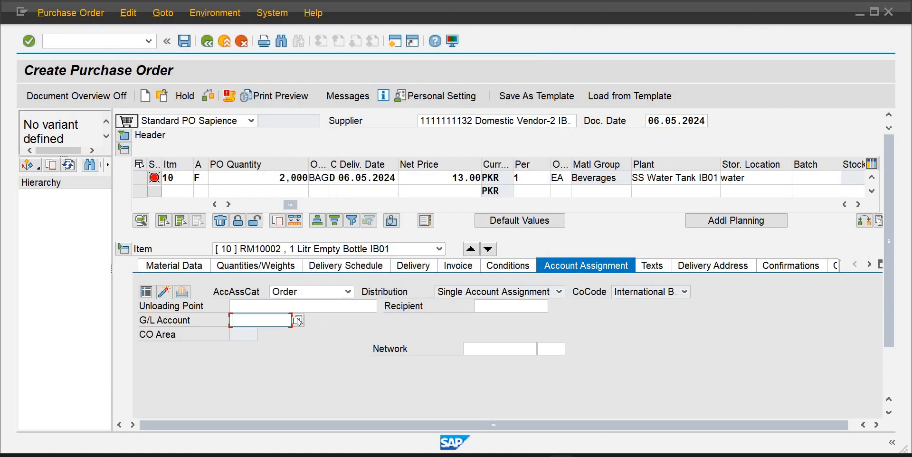
# Search G/L accounts in chart of accounts coai and assign account 512, Purchase 1 Liter Empty Bottle, to the item
pyautogui.click(298, 321)
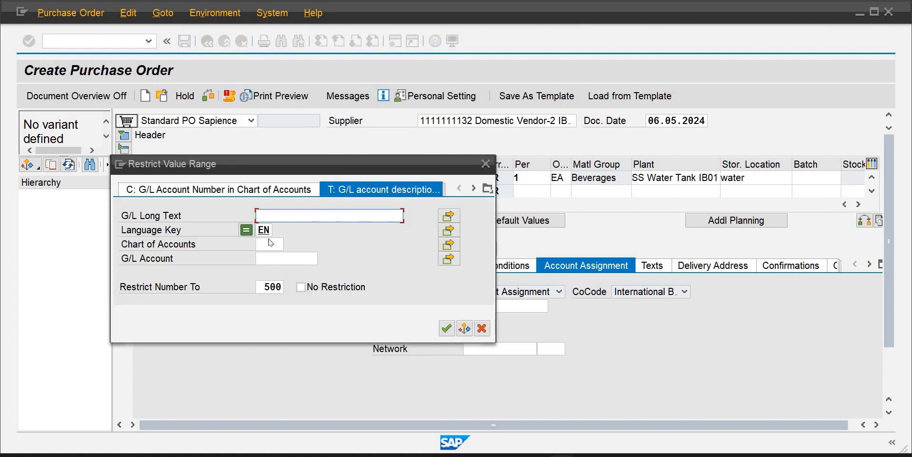
pyautogui.click(268, 244)
pyautogui.write('coai')
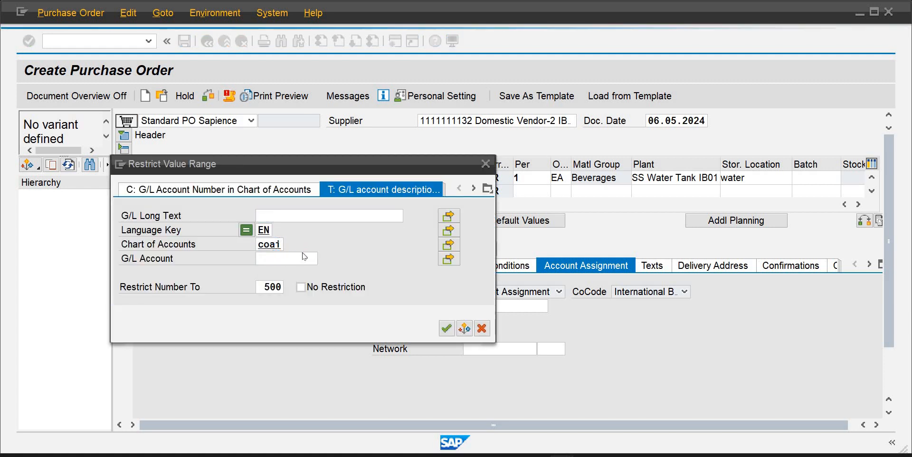
pyautogui.press('Return')
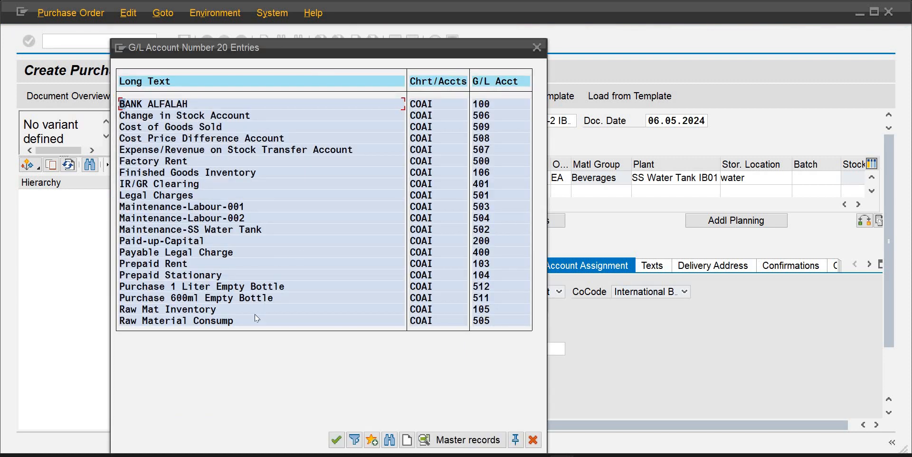
pyautogui.doubleClick(210, 288)
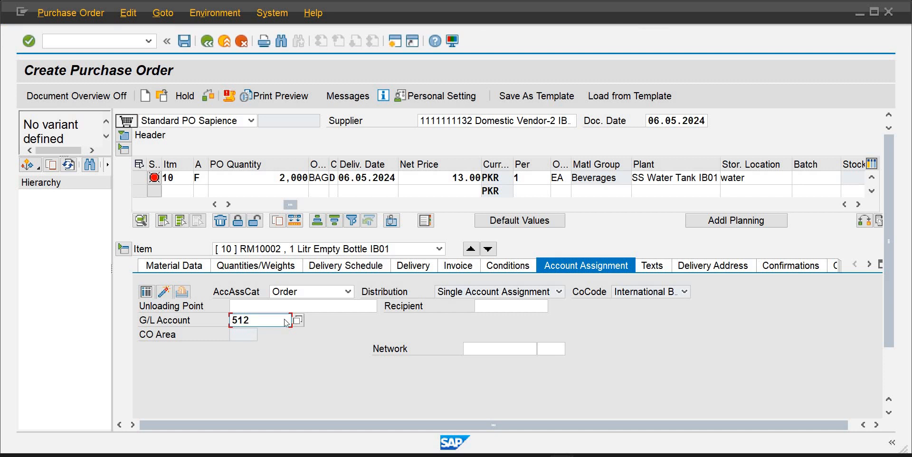
pyautogui.press('Return')
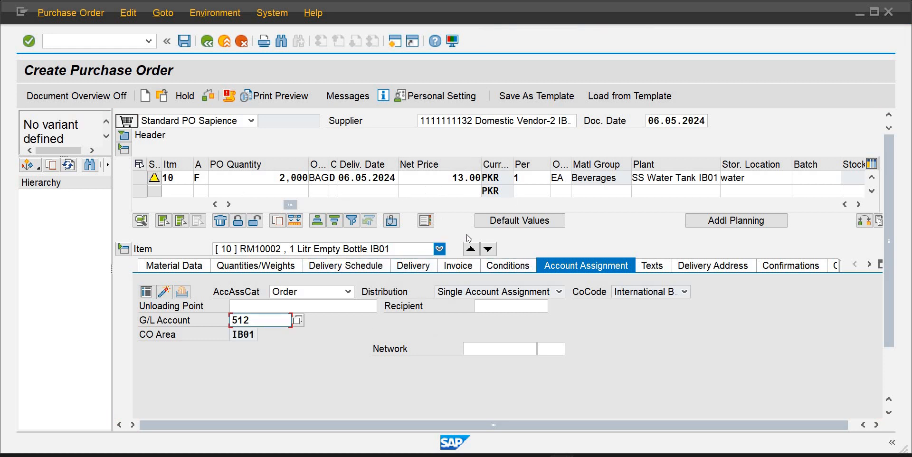
# Review the item's warning messages and change the delivery date to 25.06.2024
pyautogui.click(154, 179)
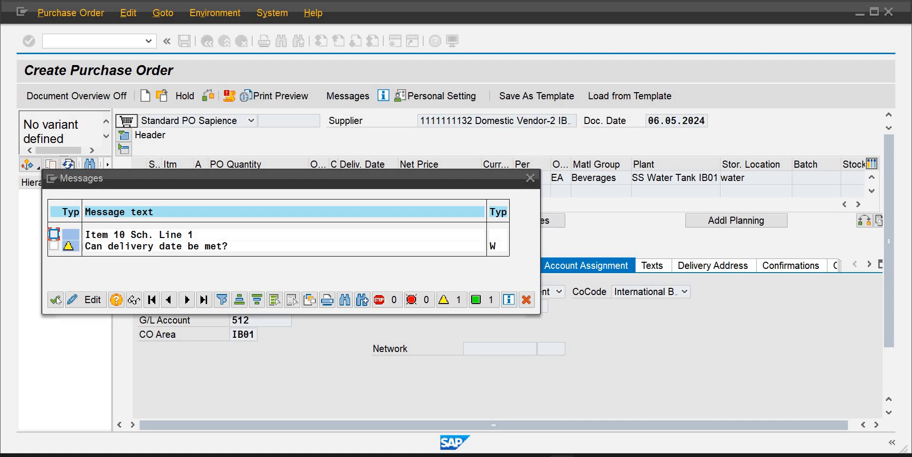
pyautogui.click(55, 299)
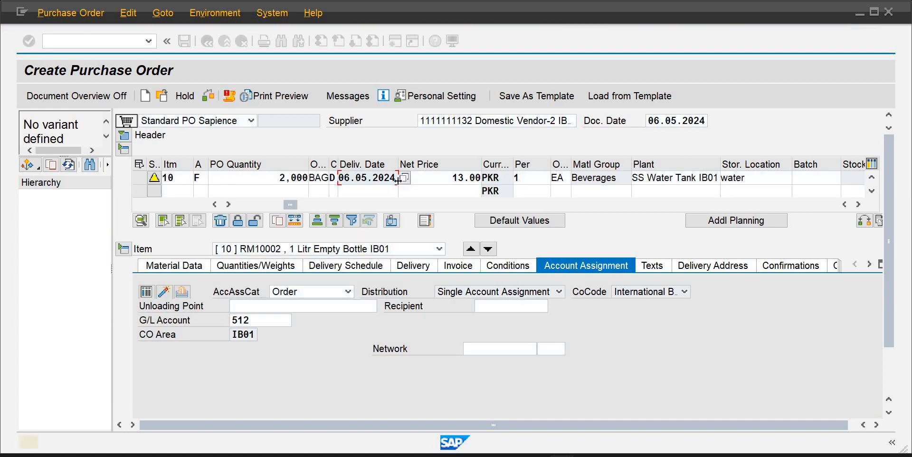
pyautogui.click(397, 178)
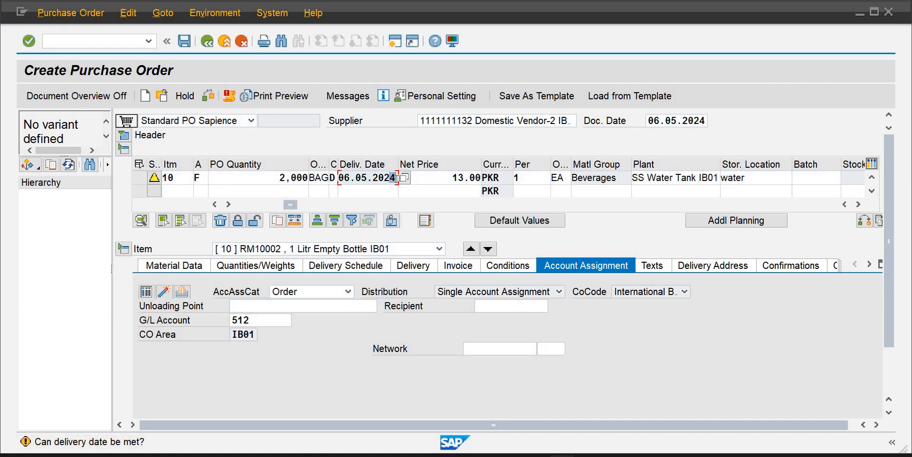
pyautogui.press('BackSpace')
pyautogui.press('BackSpace')
pyautogui.press('BackSpace')
pyautogui.press('BackSpace')
pyautogui.press('BackSpace')
pyautogui.press('BackSpace')
pyautogui.press('BackSpace')
pyautogui.press('BackSpace')
pyautogui.press('BackSpace')
pyautogui.press('BackSpace')
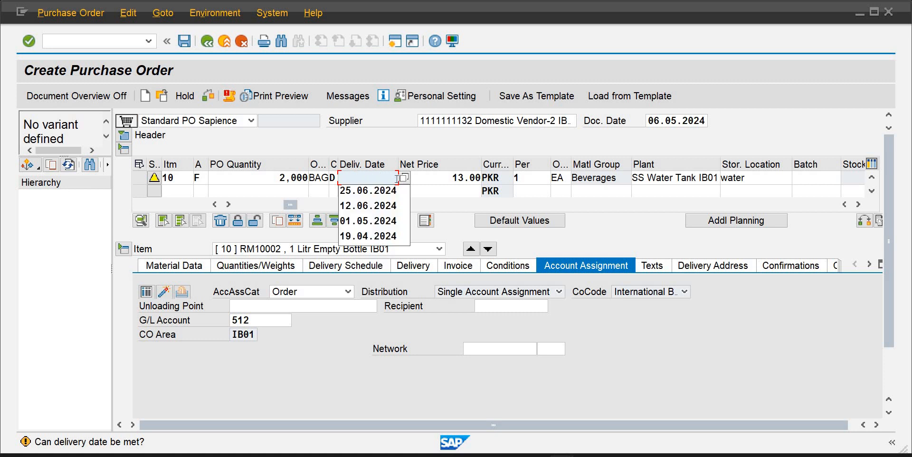
pyautogui.write('25.0')
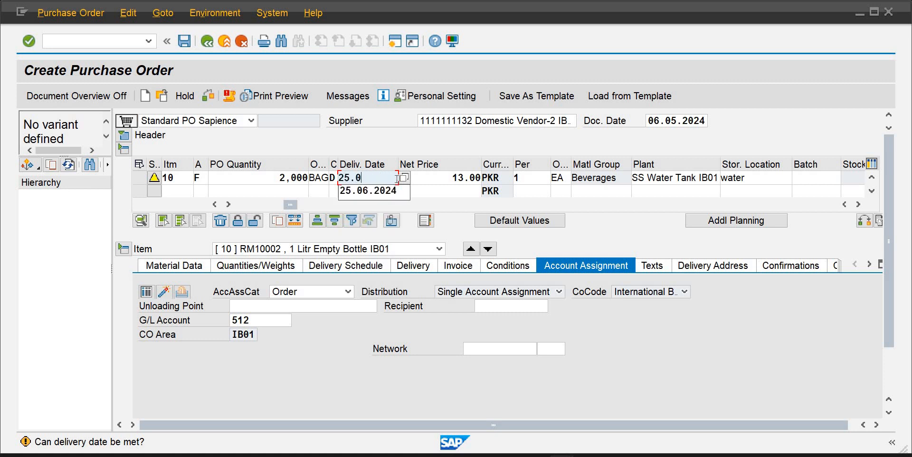
pyautogui.write('6.2024')
pyautogui.press('Return')
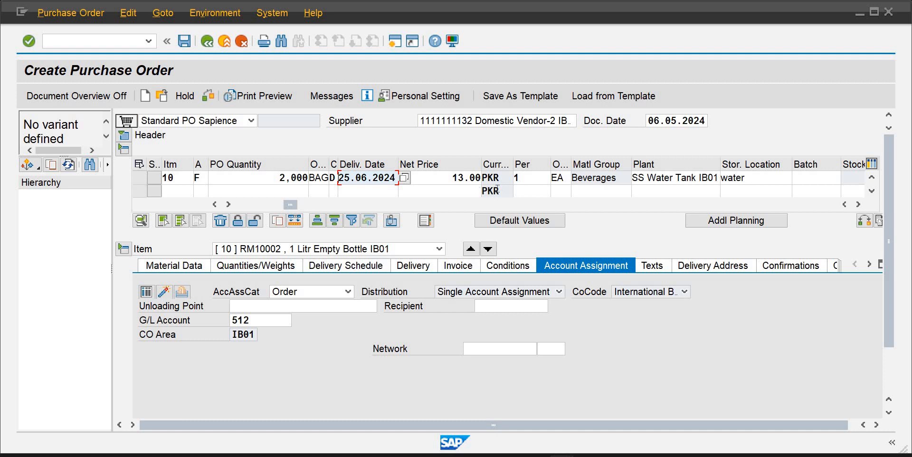
# Save the purchase order despite the issued system messages
pyautogui.click(184, 42)
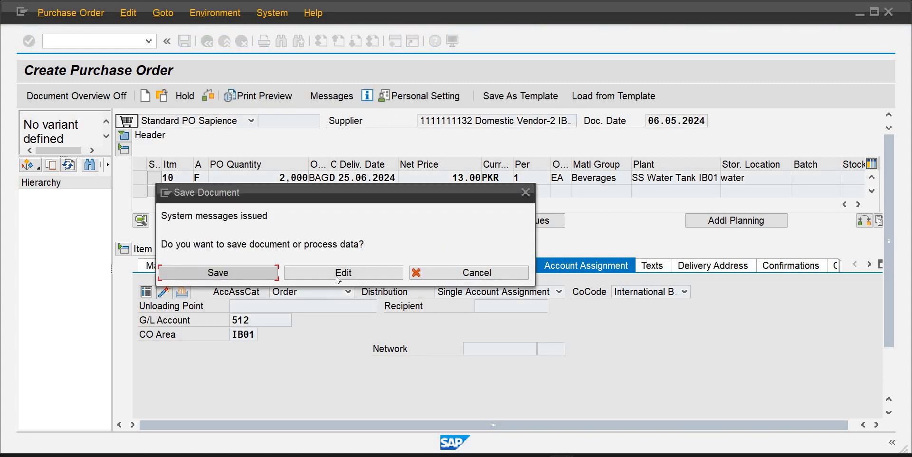
pyautogui.click(338, 278)
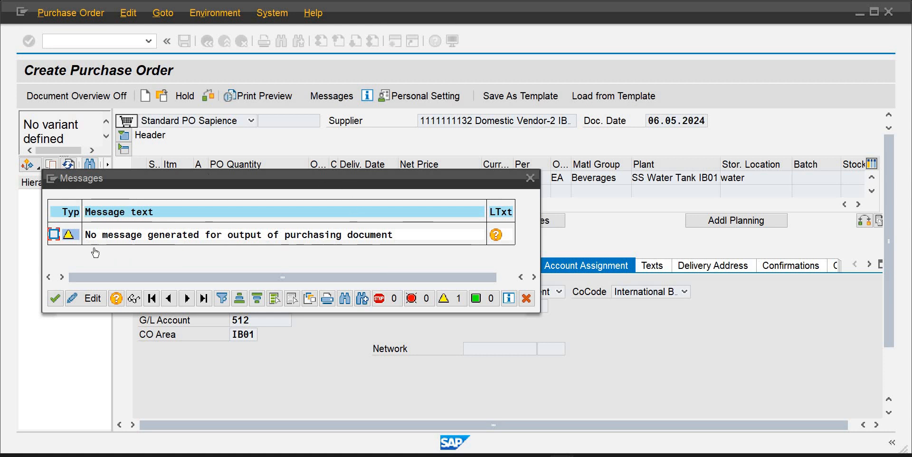
pyautogui.click(56, 298)
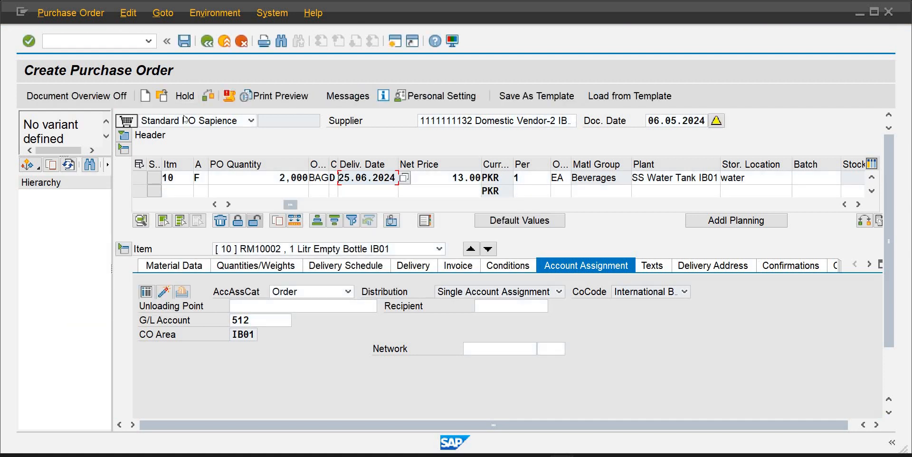
pyautogui.hotkey('ctrl', 's')
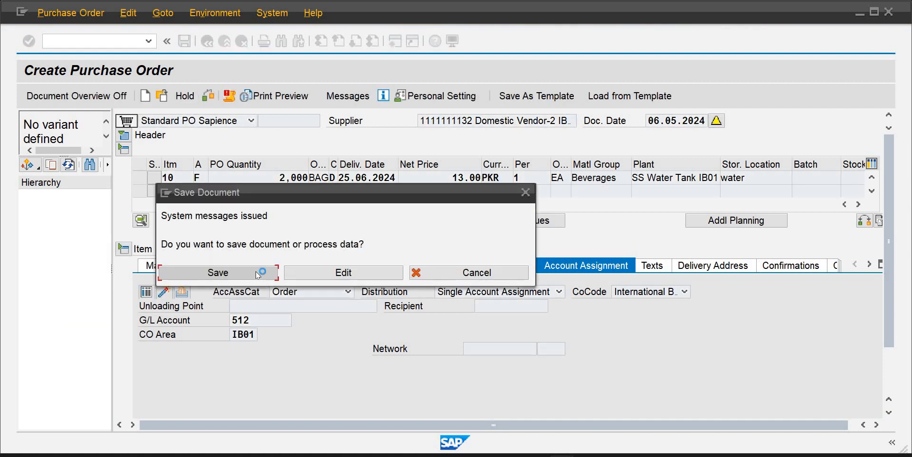
pyautogui.click(257, 273)
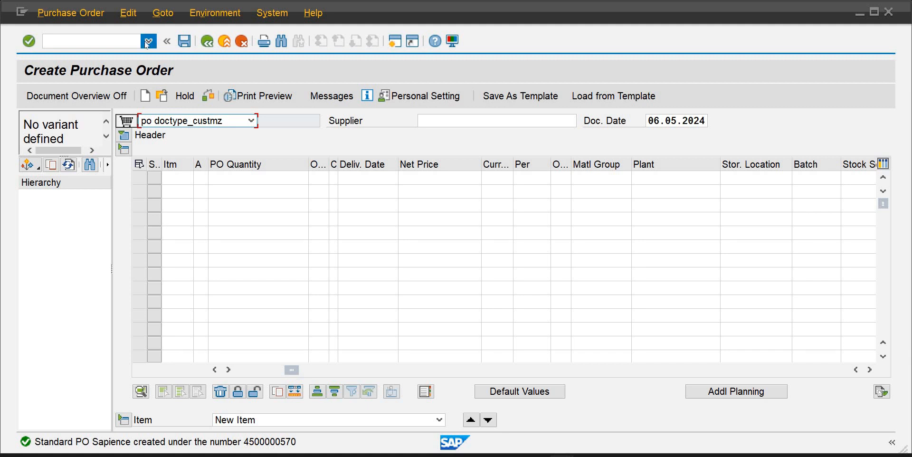
# Start transaction ME2L to list purchasing documents per supplier
pyautogui.click(127, 40)
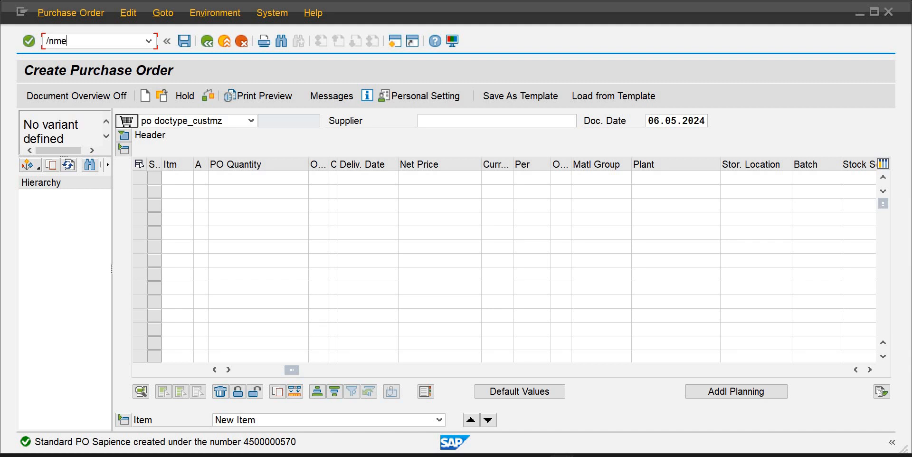
pyautogui.write('/nme2l')
pyautogui.press('Return')
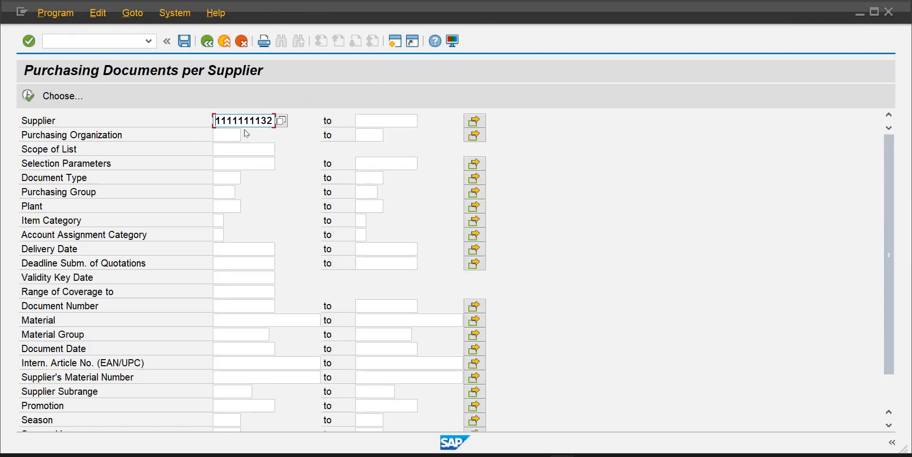
# Clear the supplier number from the supplier selection field
pyautogui.press('Delete')
pyautogui.press('Delete')
pyautogui.press('Delete')
pyautogui.press('Delete')
pyautogui.press('Delete')
pyautogui.press('Delete')
pyautogui.press('Delete')
pyautogui.press('Delete')
pyautogui.press('Delete')
pyautogui.press('Tab')
pyautogui.press('Tab')
pyautogui.press('Tab')
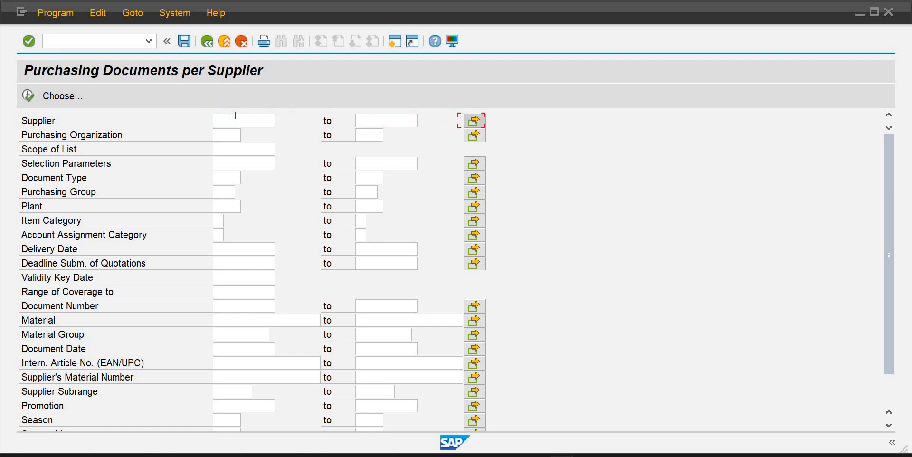
# Set the purchasing organization selection to puib
pyautogui.write('p')
pyautogui.press('Down')
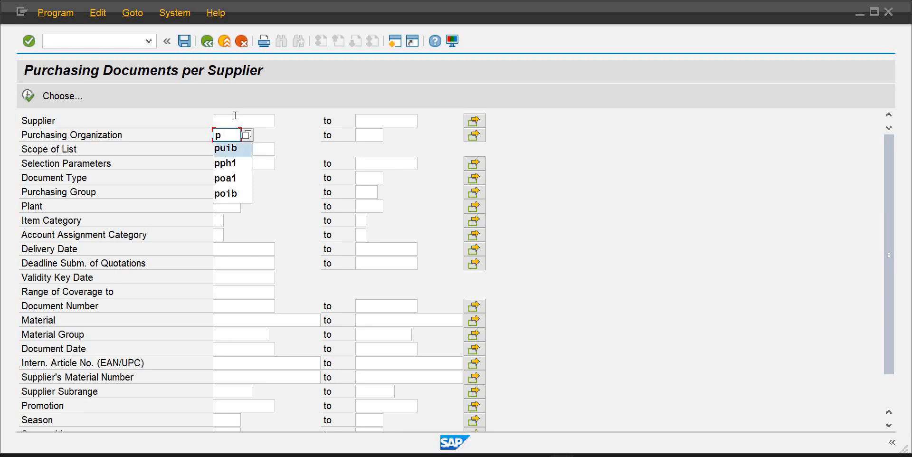
pyautogui.press('Tab')
pyautogui.press('Tab')
pyautogui.press('Tab')
# Set the scope of list to BEST
pyautogui.write('b')
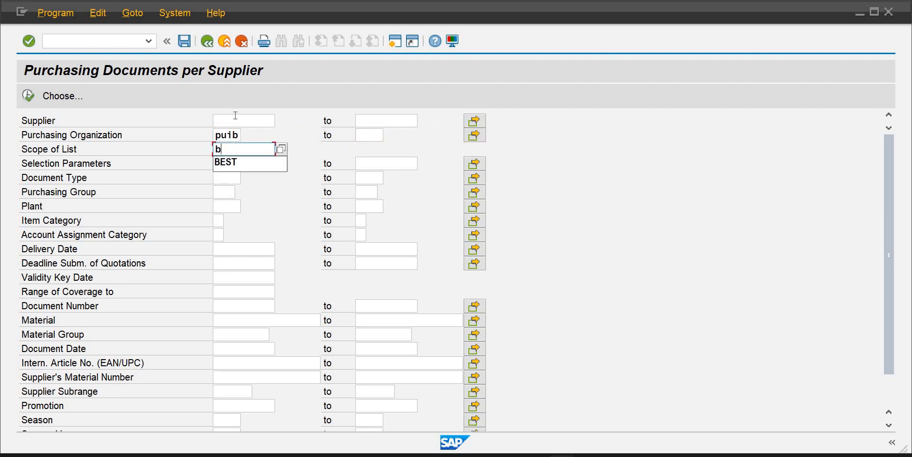
pyautogui.press('Down')
pyautogui.press('Tab')
pyautogui.press('Tab')
pyautogui.press('Tab')
pyautogui.press('Tab')
pyautogui.press('Tab')
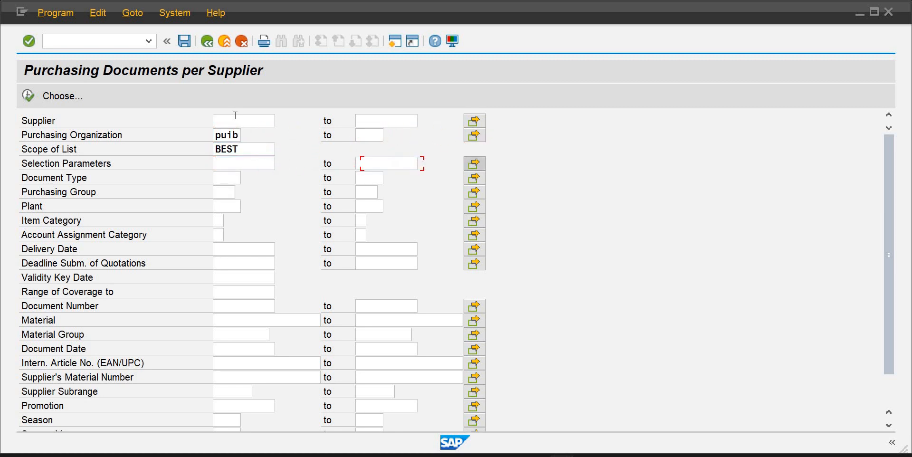
pyautogui.press('Tab')
pyautogui.press('Tab')
pyautogui.press('Tab')
pyautogui.press('Tab')
pyautogui.press('Tab')
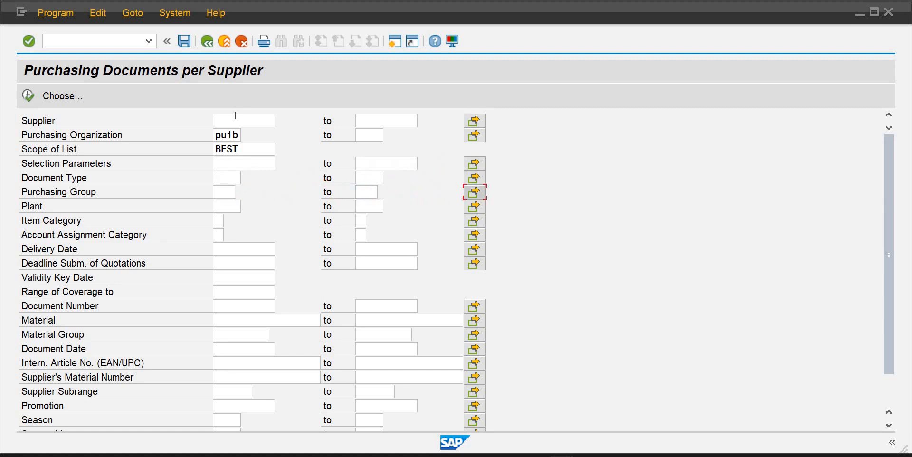
# Set the plant to PLIB and execute the purchasing documents per supplier report
pyautogui.write('pl')
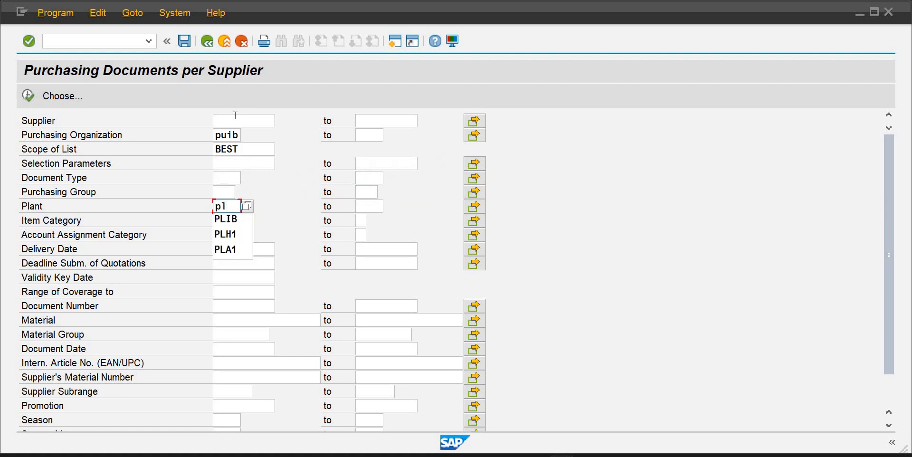
pyautogui.press('Down')
pyautogui.press('Return')
pyautogui.click(28, 95)
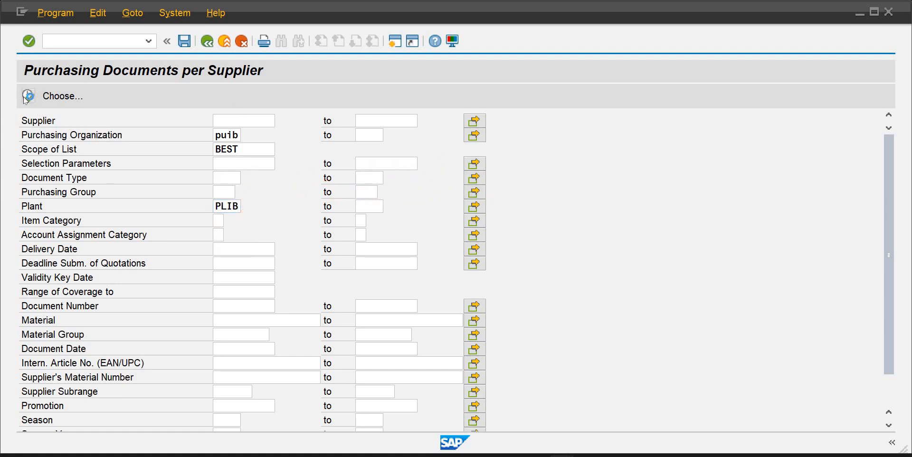
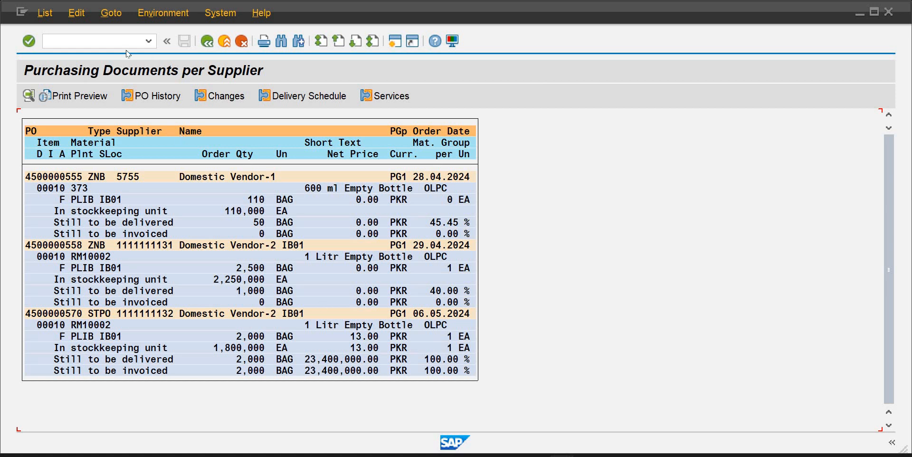
# Open MIGO, display material document 2000424 and review its document info and accounting documents
pyautogui.click(112, 42)
pyautogui.write('/nmigo')
pyautogui.press('Return')
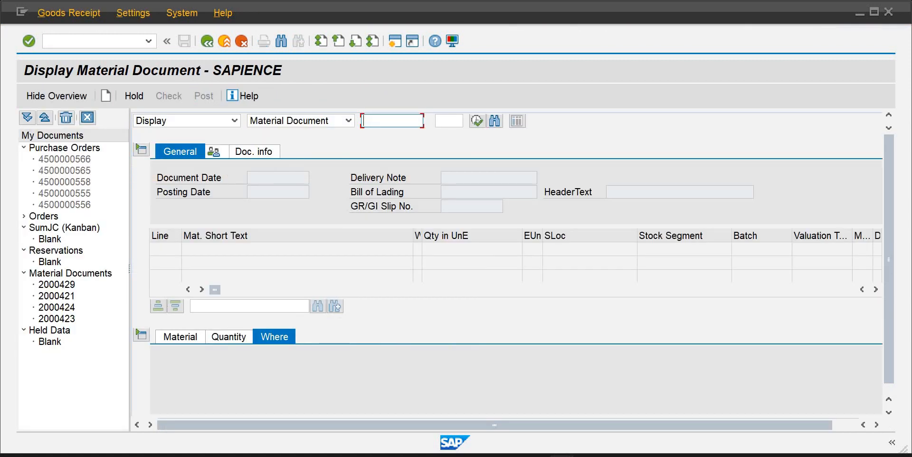
pyautogui.click(74, 308)
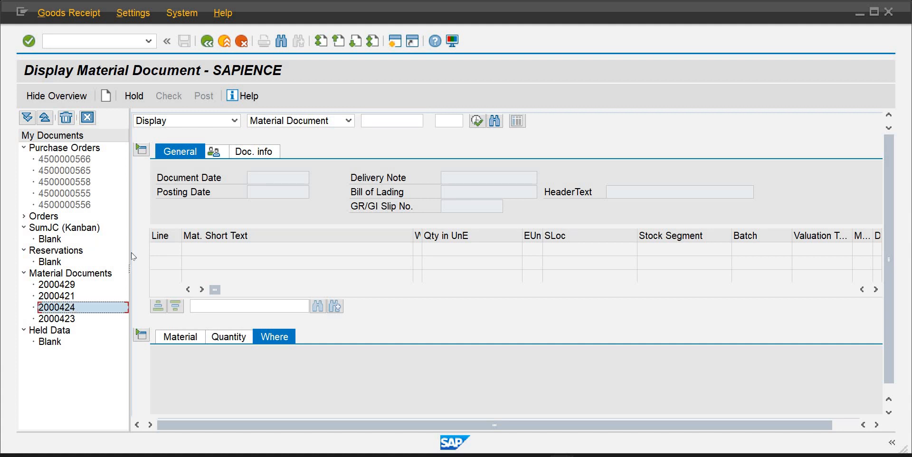
pyautogui.doubleClick(76, 308)
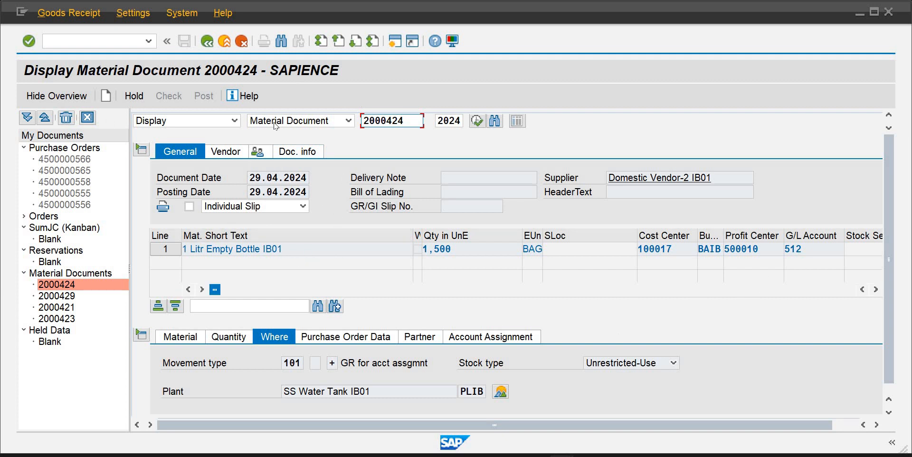
pyautogui.click(284, 154)
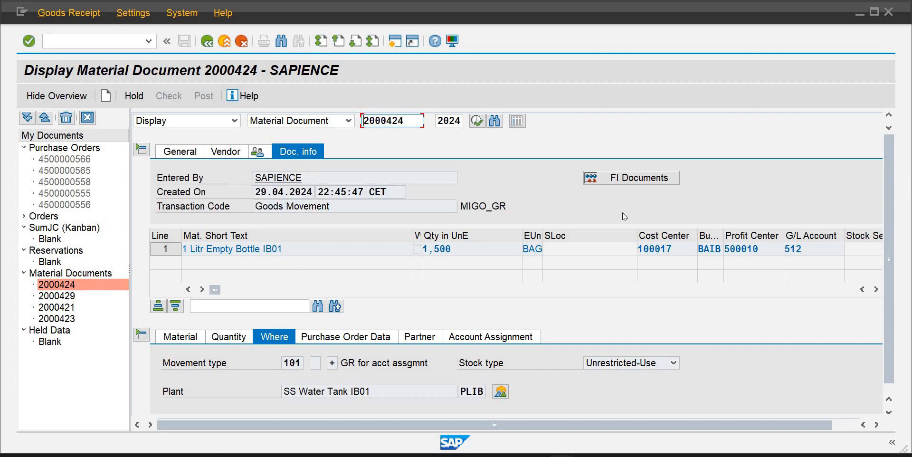
pyautogui.click(628, 183)
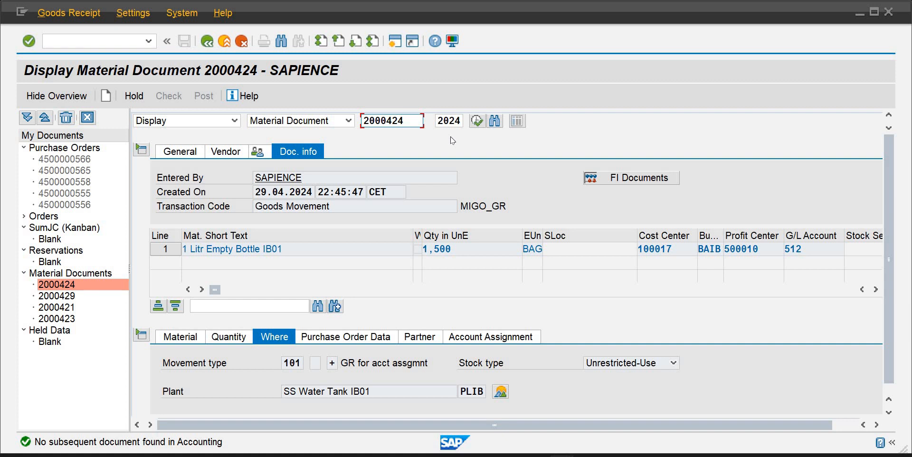
pyautogui.click(233, 122)
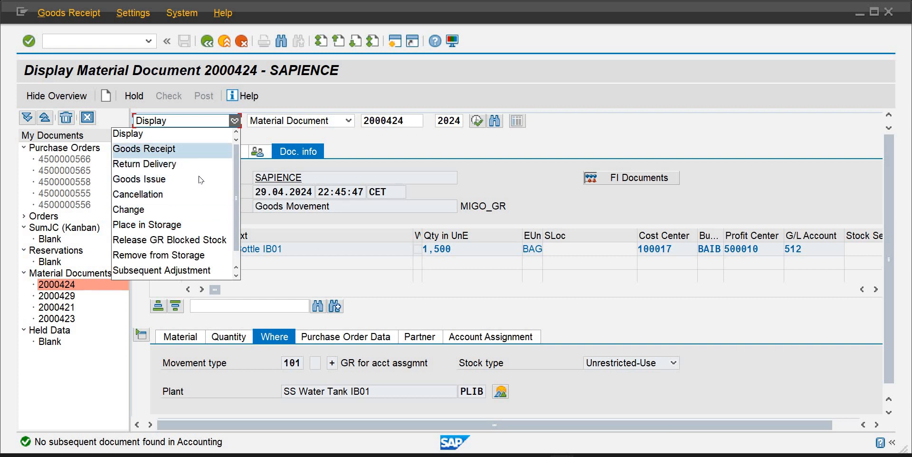
pyautogui.click(189, 152)
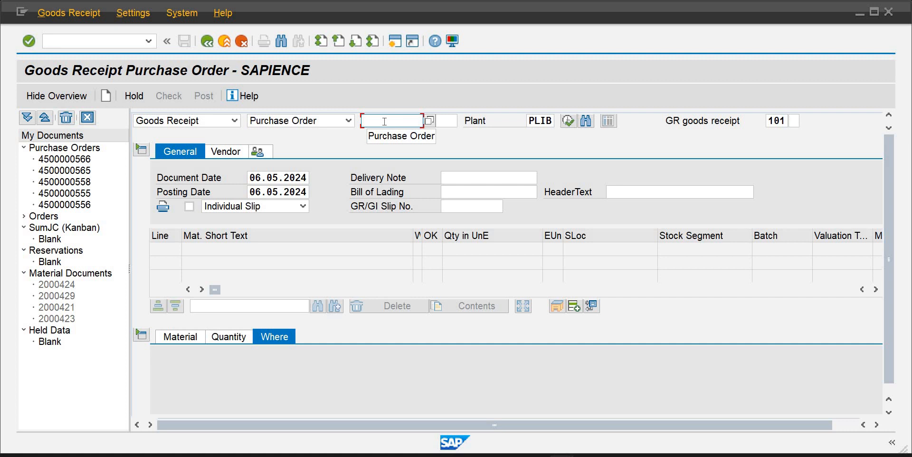
pyautogui.write('45')
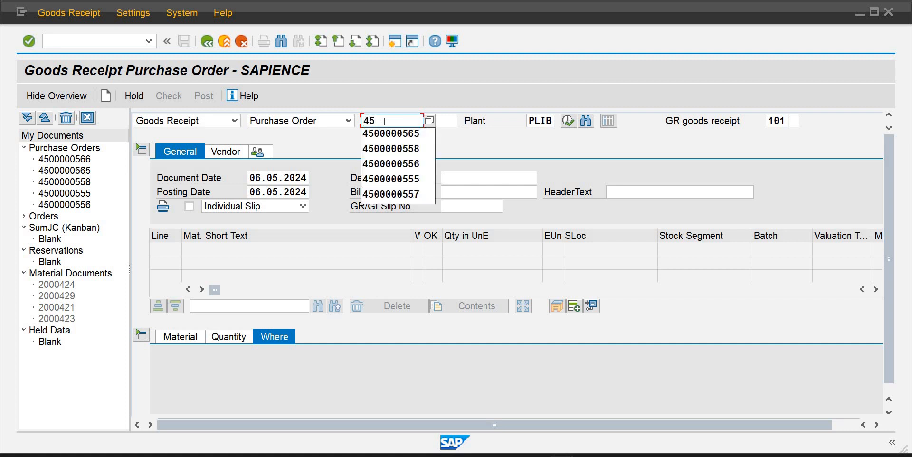
pyautogui.press('Down')
pyautogui.press('Return')
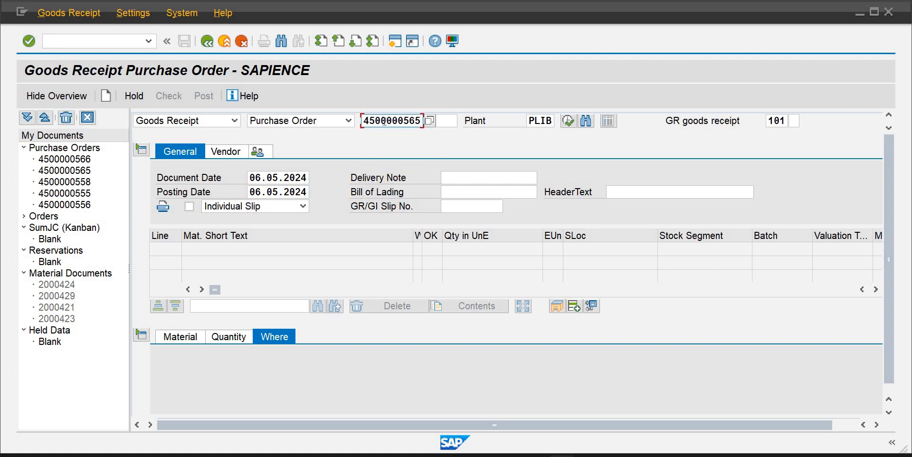
pyautogui.press('BackSpace')
pyautogui.press('BackSpace')
pyautogui.write('70')
pyautogui.press('Tab')
pyautogui.write('10')
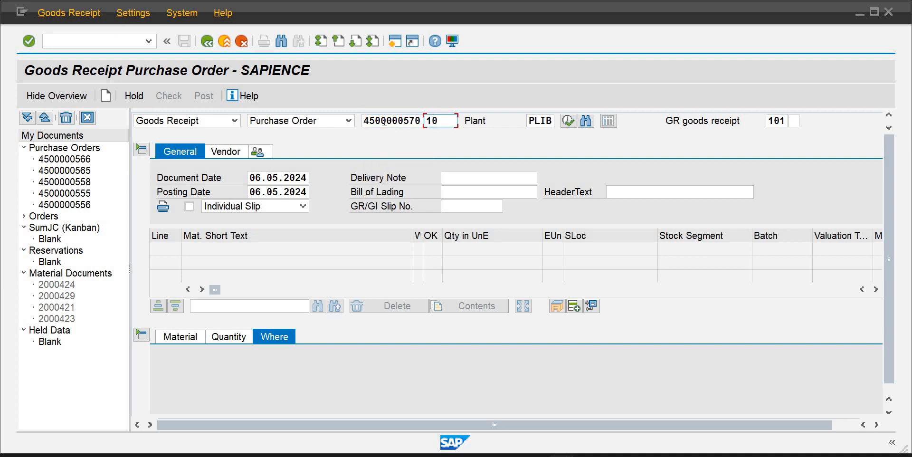
pyautogui.press('Return')
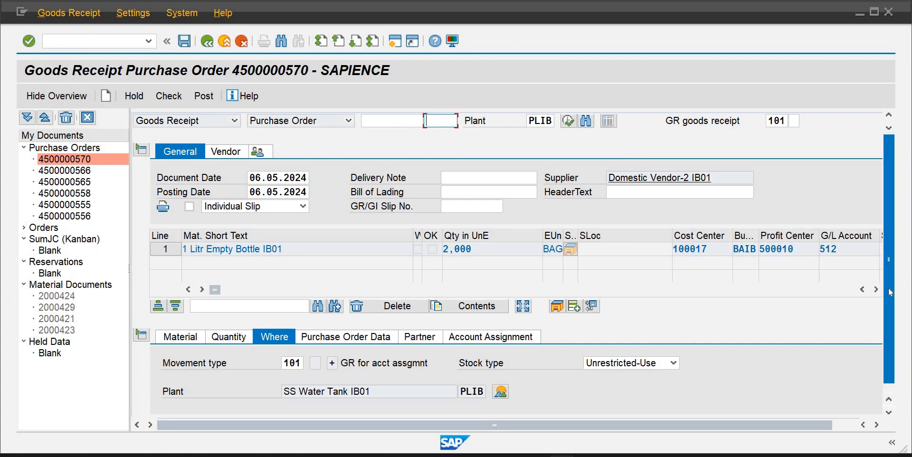
# Set the received quantity to 1000 BAG and mark the item OK
pyautogui.scroll(-1, 892, 312)
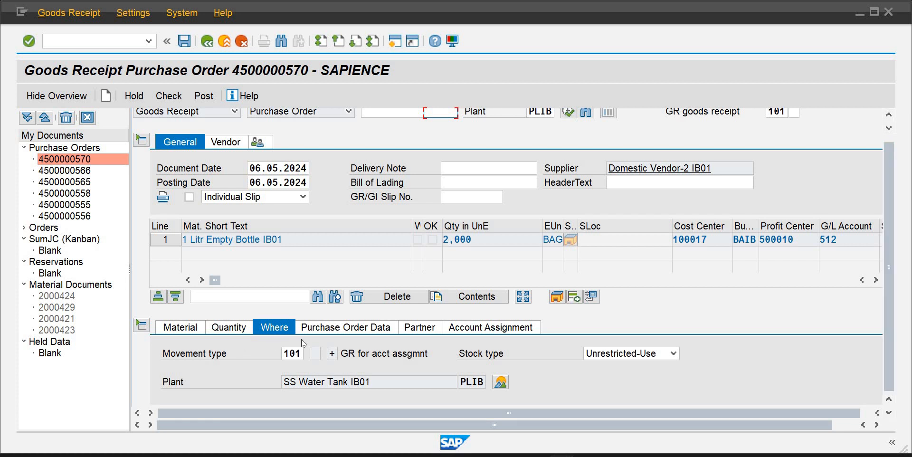
pyautogui.click(229, 331)
pyautogui.doubleClick(283, 357)
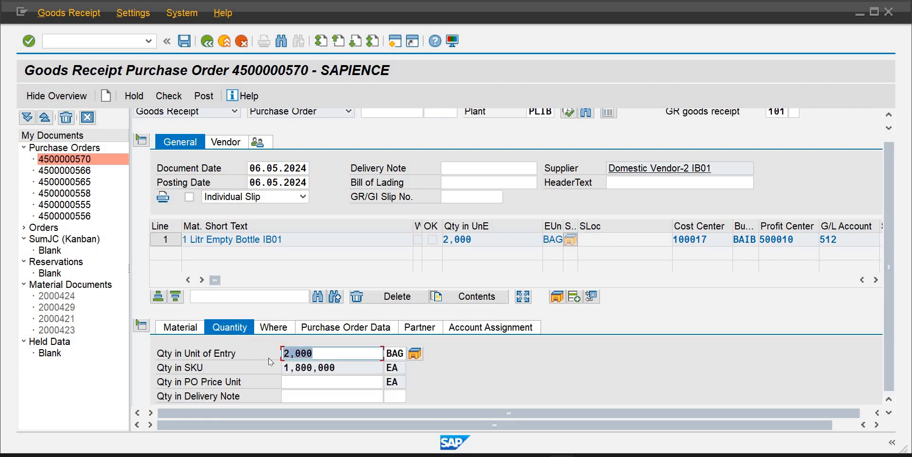
pyautogui.write('1000')
pyautogui.press('Return')
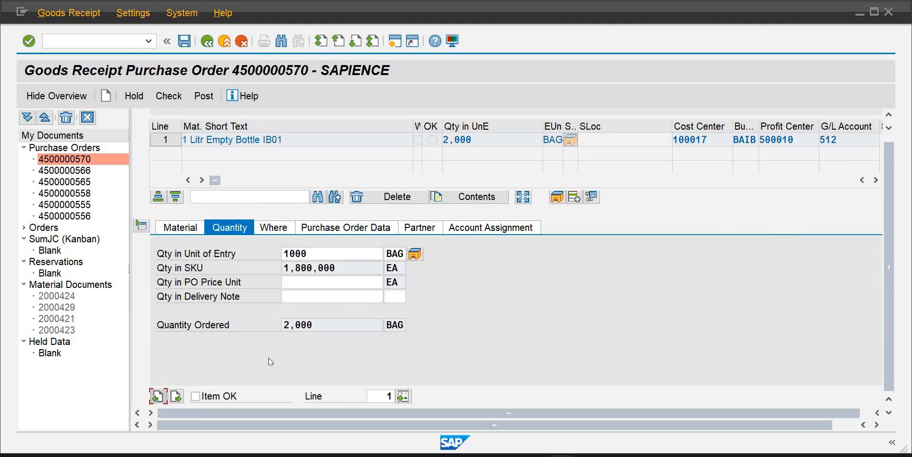
pyautogui.press('Tab')
pyautogui.press('Tab')
# Try to post the goods receipt and close the error log
pyautogui.click(183, 42)
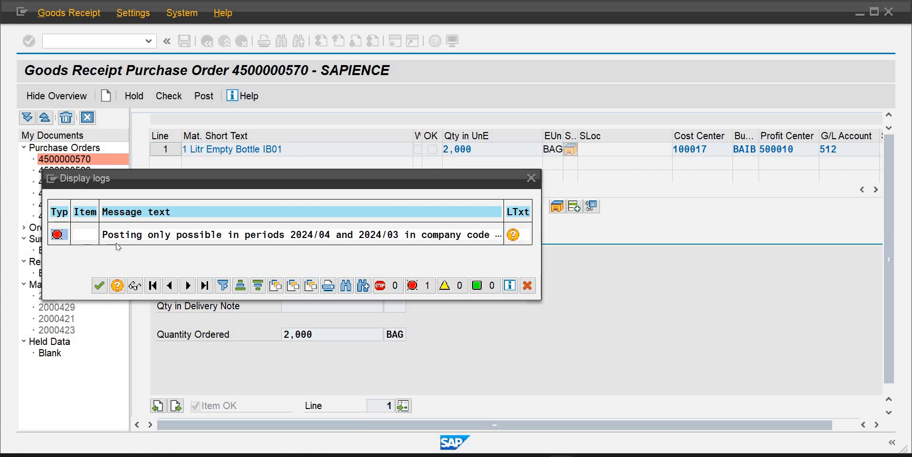
pyautogui.click(100, 286)
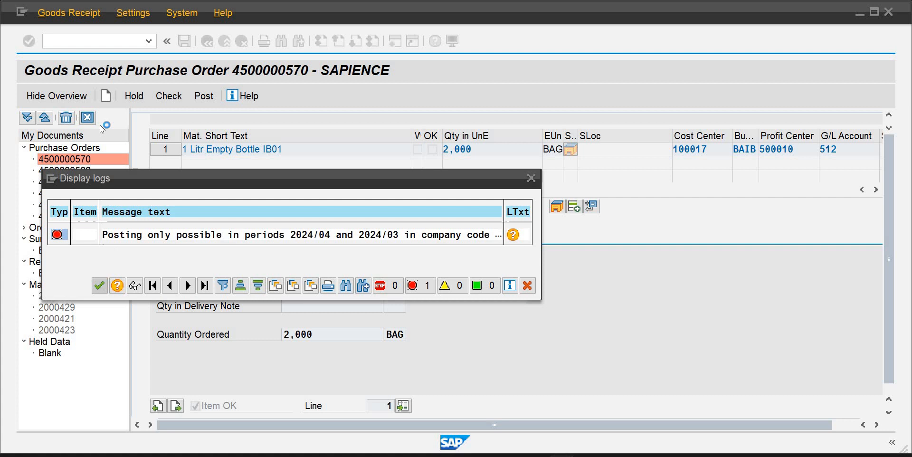
# Open the MMPV transaction for closing material master periods
pyautogui.click(107, 43)
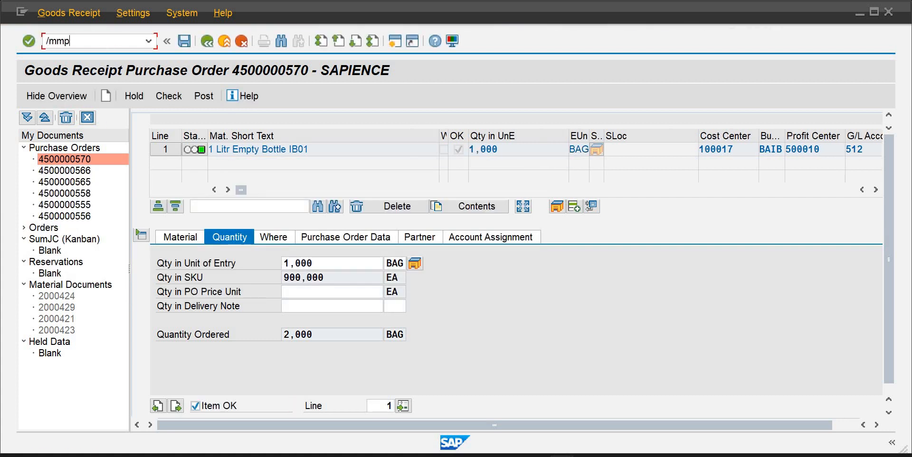
pyautogui.write('/mmpv')
pyautogui.press('Return')
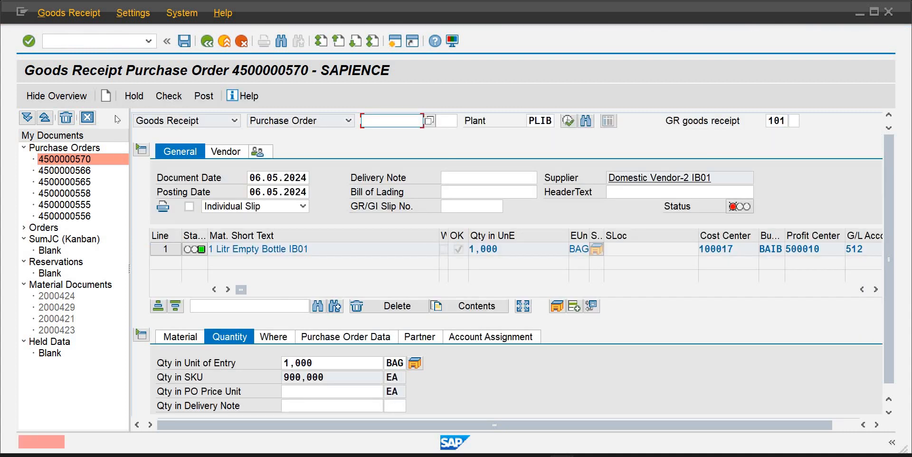
pyautogui.click(79, 42)
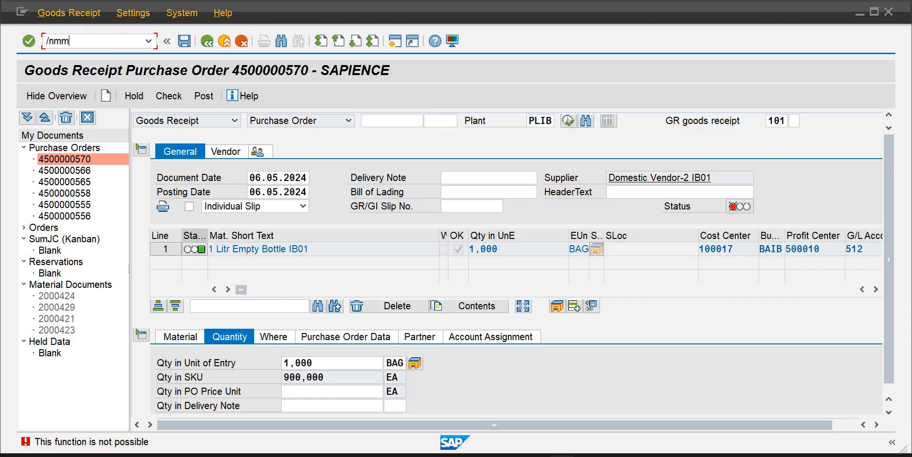
pyautogui.write('/nmmpv')
pyautogui.press('Return')
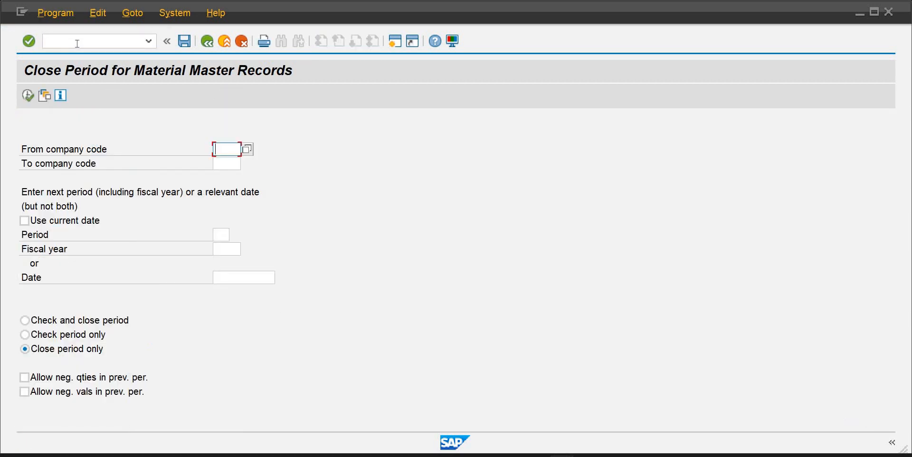
# Open MMRV and display the posting periods for company code IB01
pyautogui.click(77, 43)
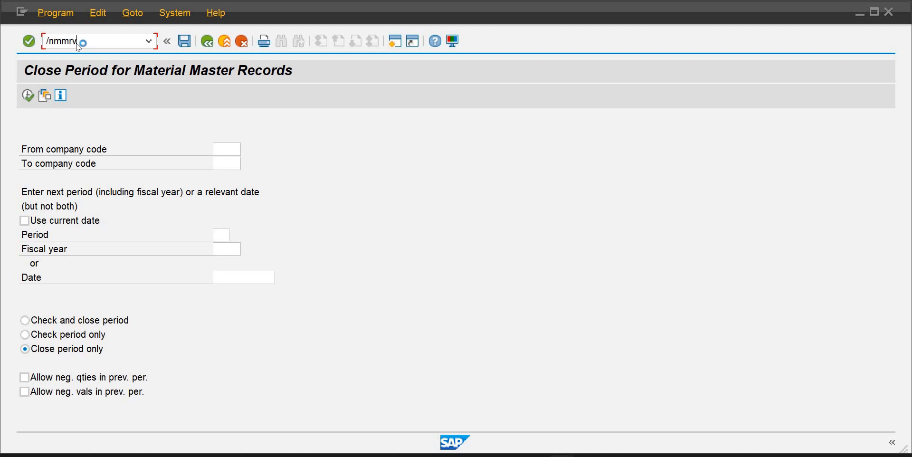
pyautogui.write('/nmmrv')
pyautogui.press('Return')
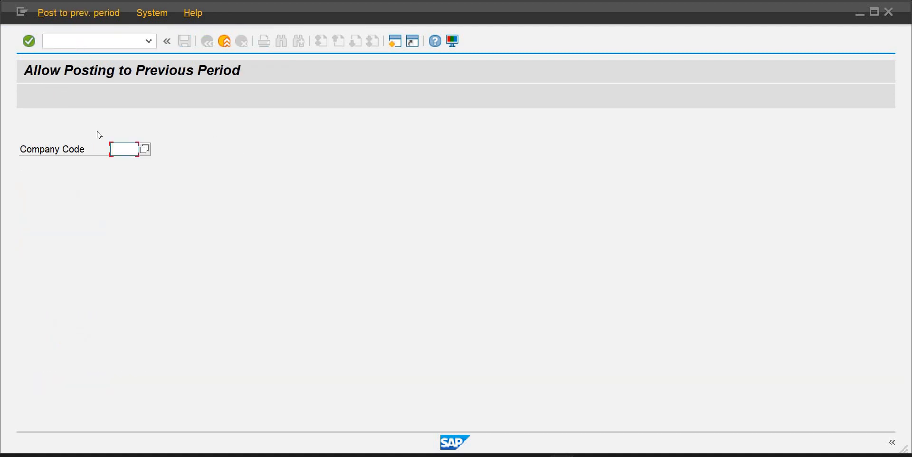
pyautogui.write('ib01')
pyautogui.press('Return')
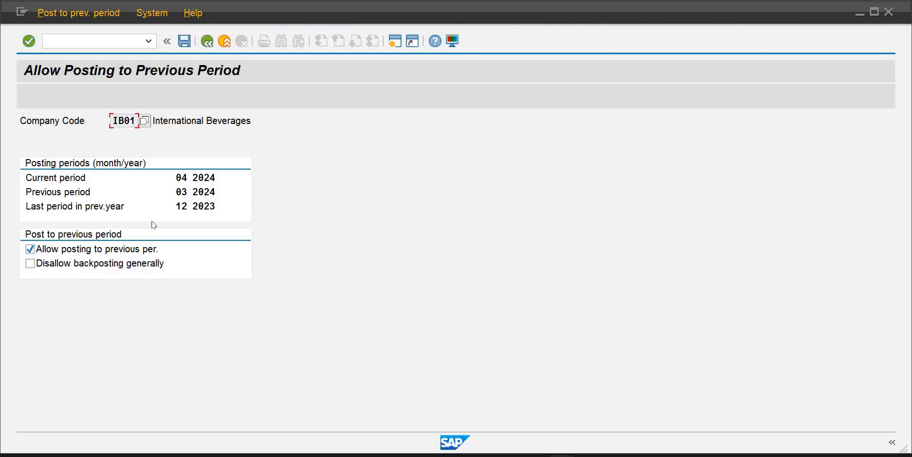
# Return to MMPV and enter company code IB01 with fiscal year 2024
pyautogui.click(149, 41)
pyautogui.click(99, 66)
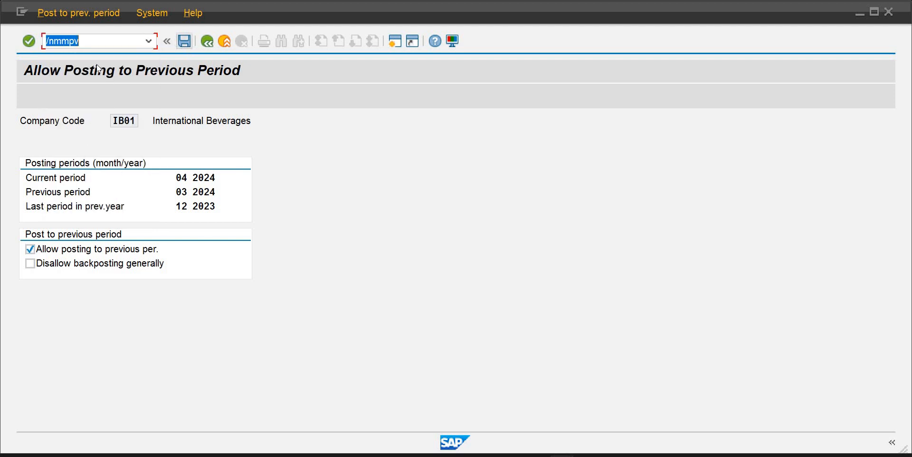
pyautogui.press('Return')
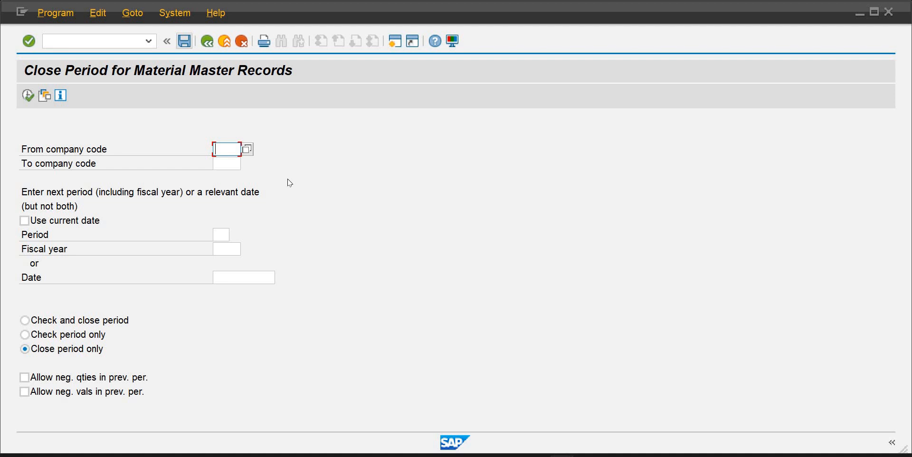
pyautogui.write('ib01')
pyautogui.press('Tab')
pyautogui.press('Tab')
pyautogui.press('Tab')
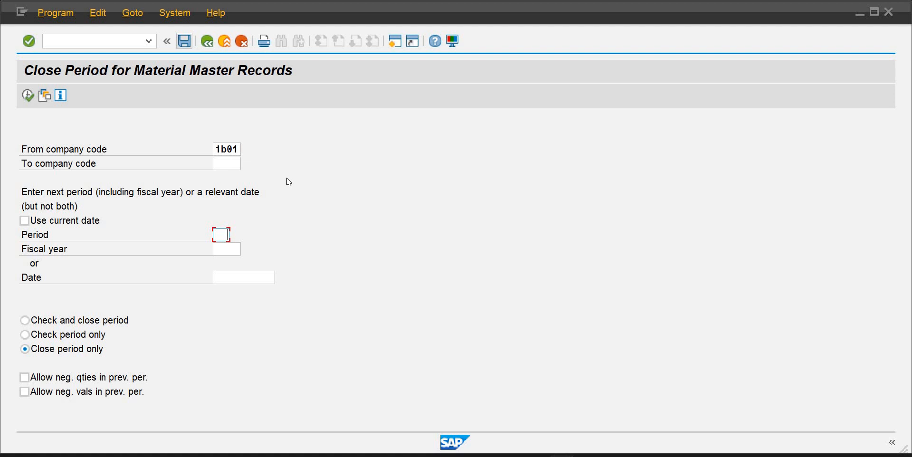
pyautogui.press('Tab')
pyautogui.write('2024')
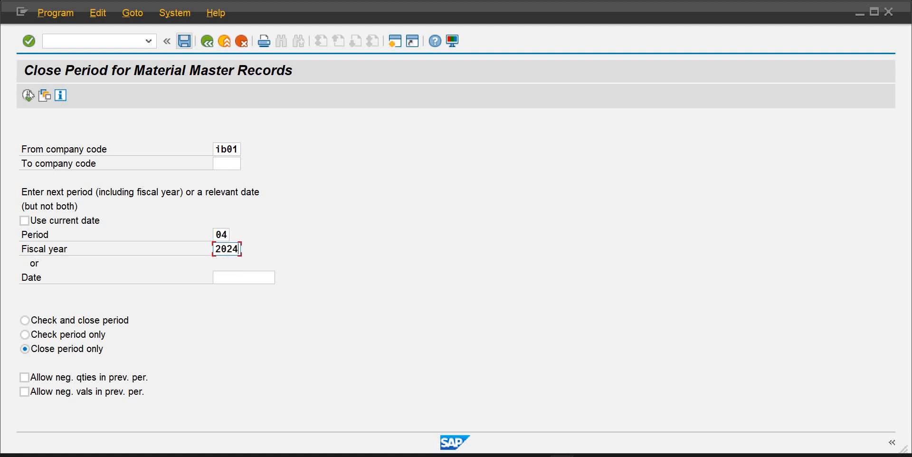
pyautogui.click(27, 95)
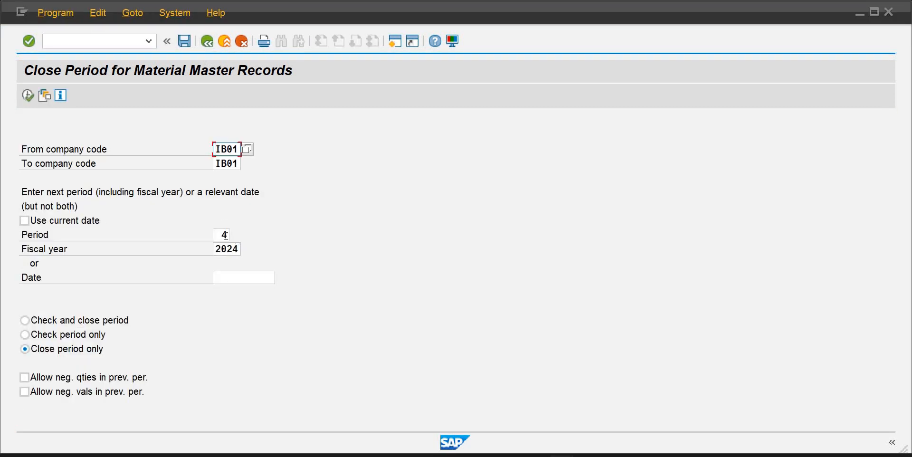
# Set the period to 05 and execute the period close
pyautogui.click(228, 235)
pyautogui.press('BackSpace')
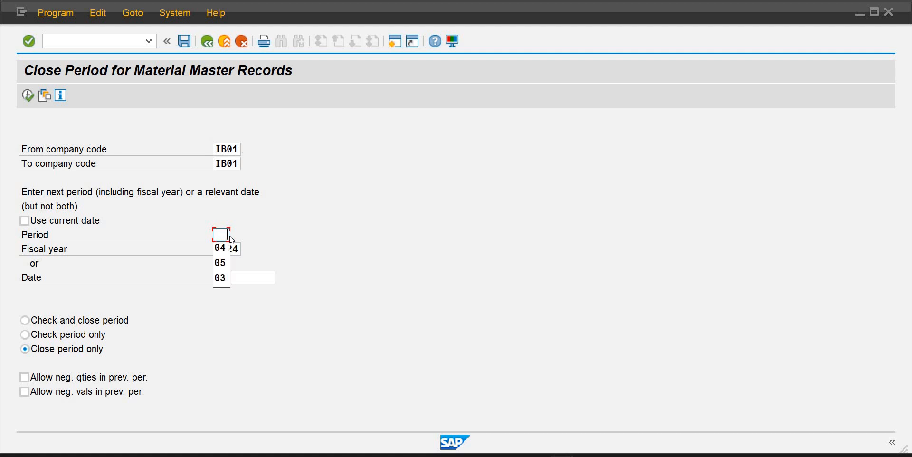
pyautogui.write('05')
pyautogui.press('Return')
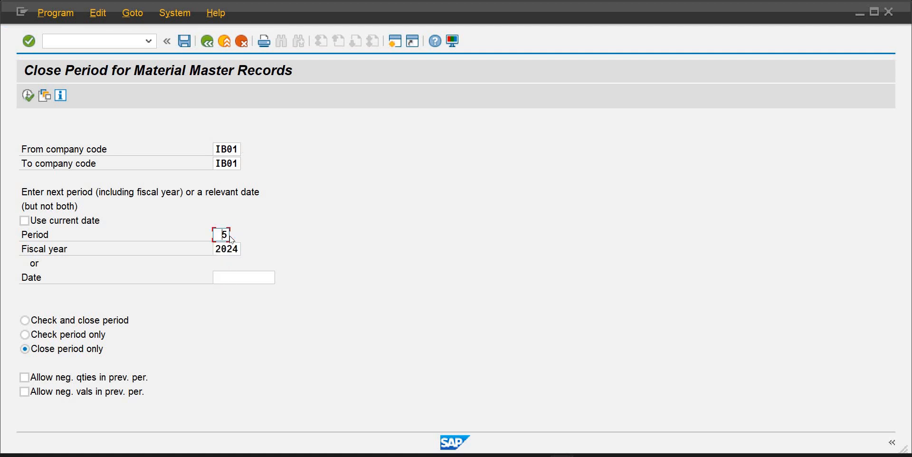
pyautogui.click(28, 96)
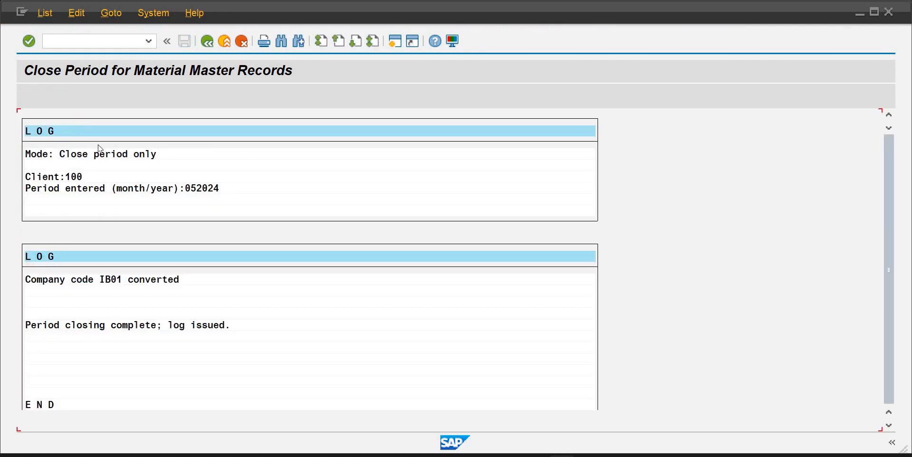
# Reopen MMRV for company code IB01 to check the posting periods
pyautogui.click(148, 41)
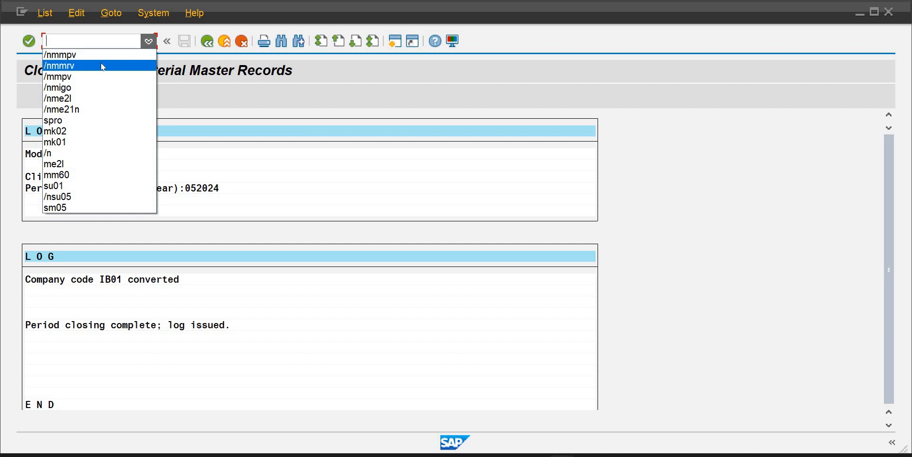
pyautogui.click(102, 65)
pyautogui.press('Return')
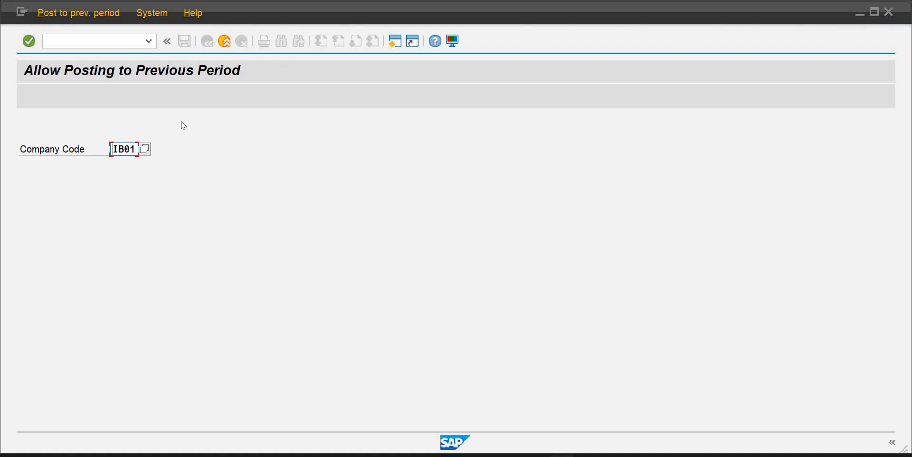
pyautogui.press('Return')
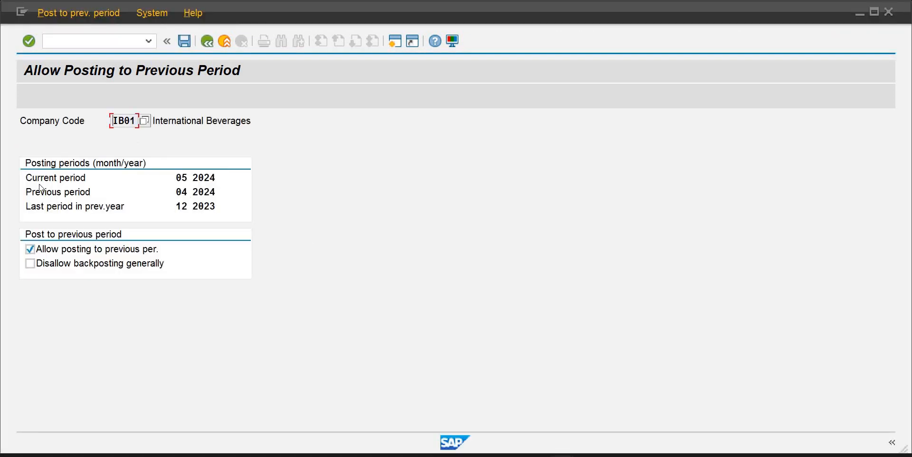
# Open the MIGO goods receipt transaction from the command history
pyautogui.click(149, 41)
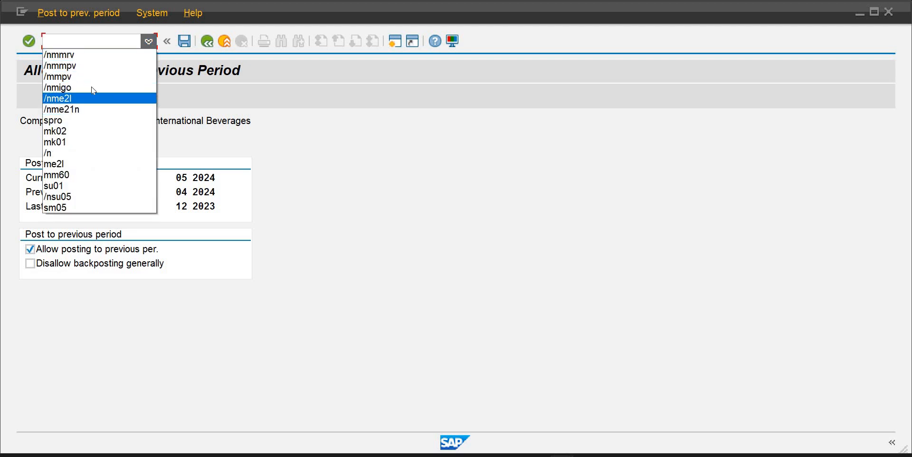
pyautogui.click(91, 87)
pyautogui.press('Return')
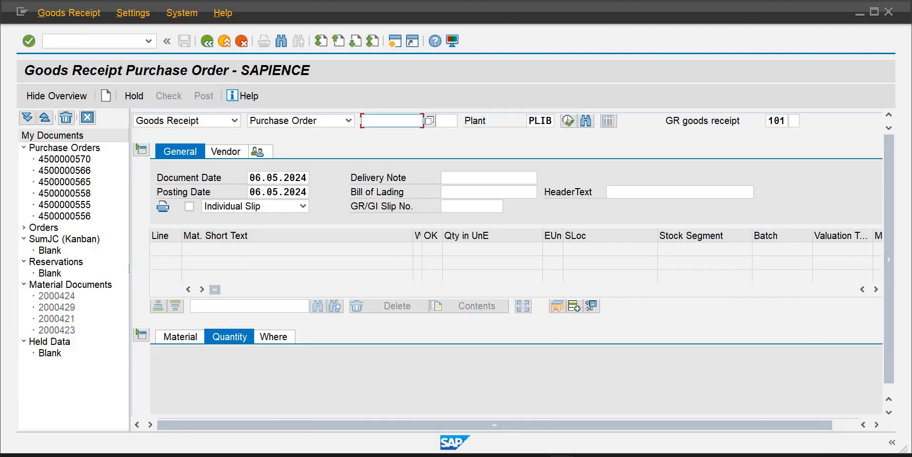
pyautogui.moveTo(562, 456)
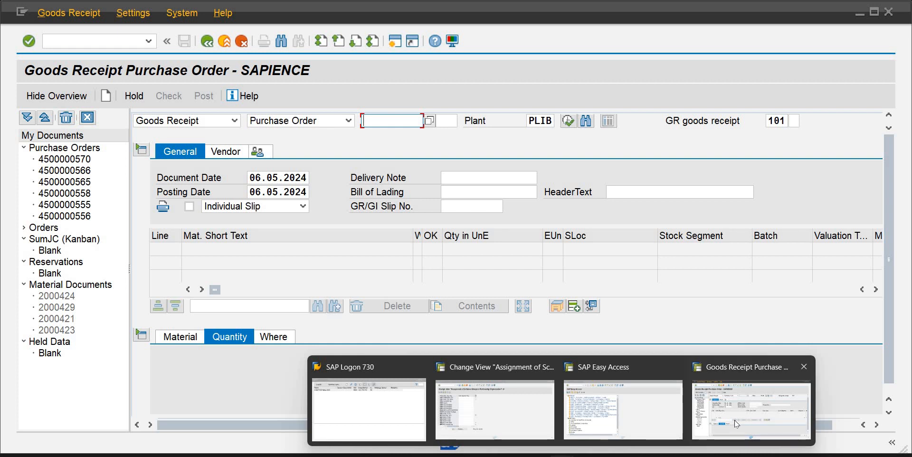
pyautogui.click(720, 409)
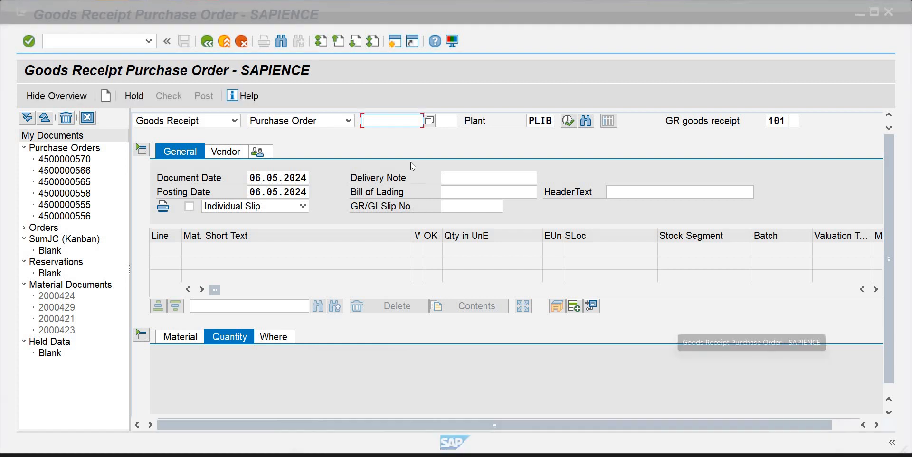
pyautogui.doubleClick(79, 160)
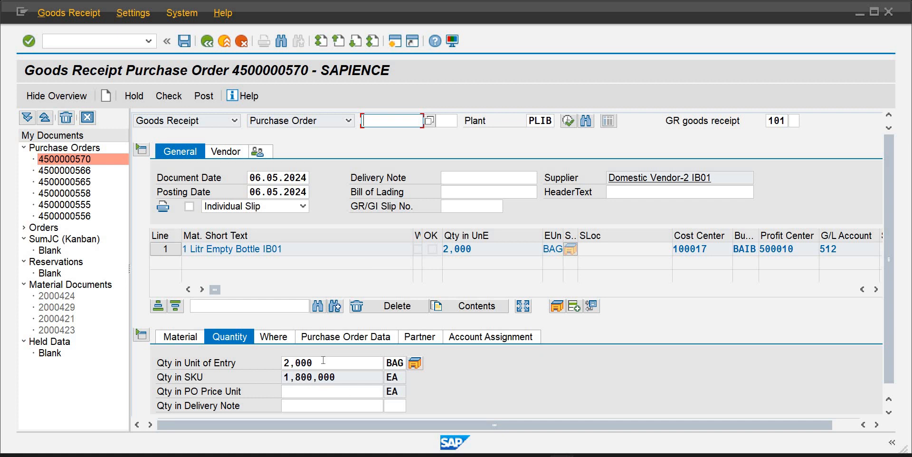
# Set the quantity in unit of entry to 1000 bags and try to post the goods receipt
pyautogui.click(281, 364)
pyautogui.write('1000')
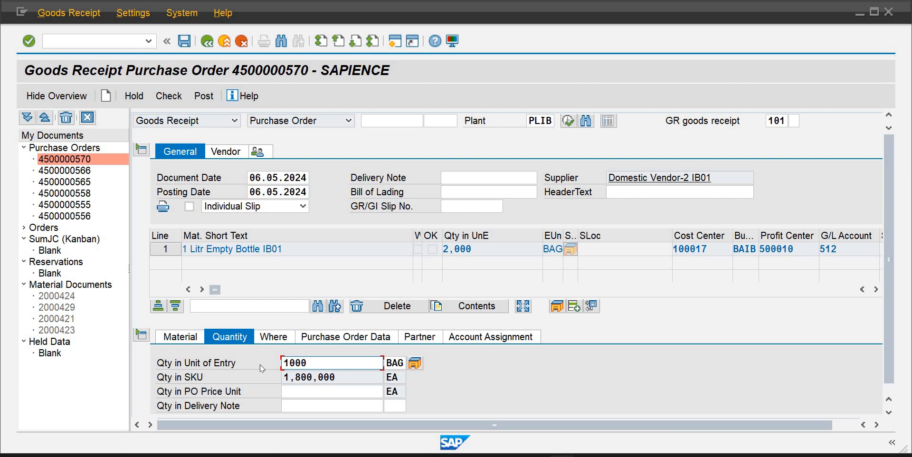
pyautogui.press('Return')
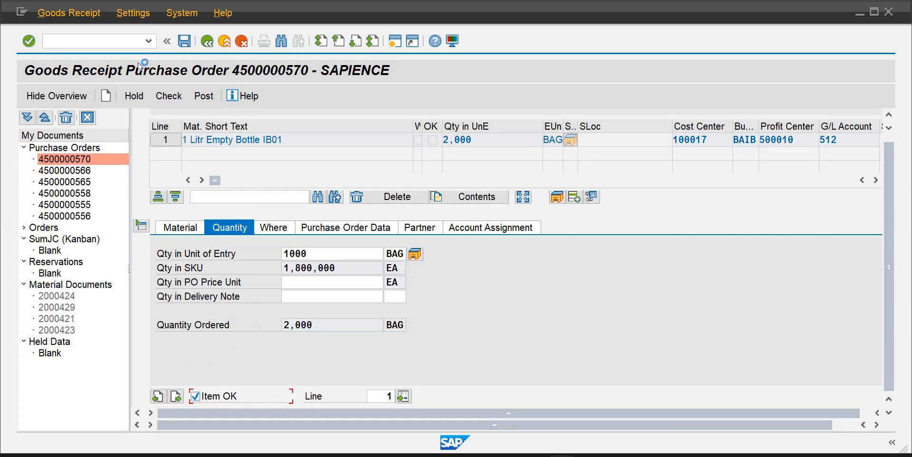
pyautogui.click(184, 42)
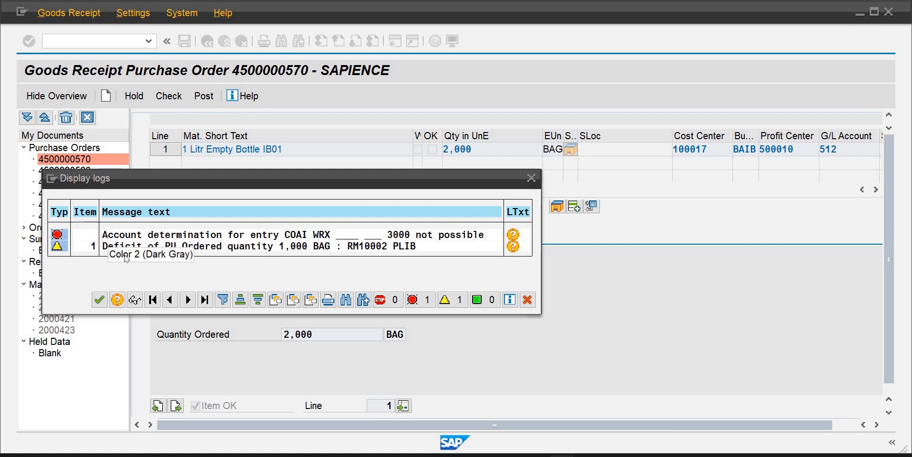
pyautogui.click(100, 300)
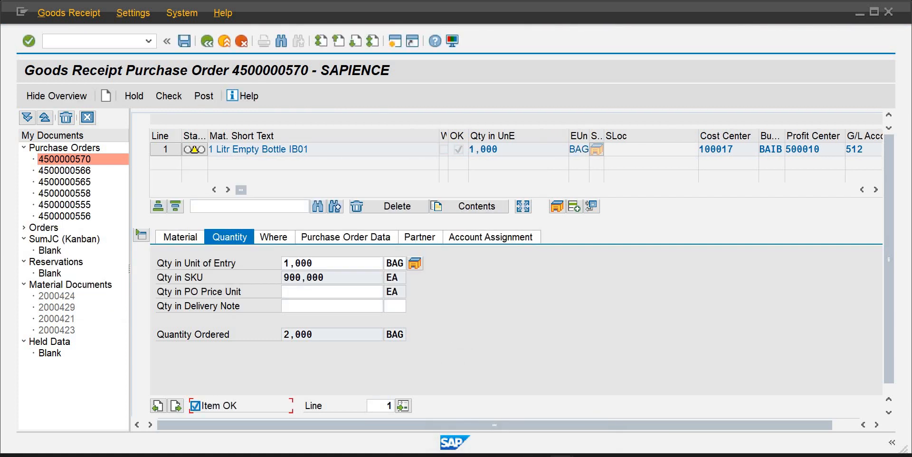
# Leave the schema group assignment view and close the activity selection to return to the IMG
pyautogui.click(501, 418)
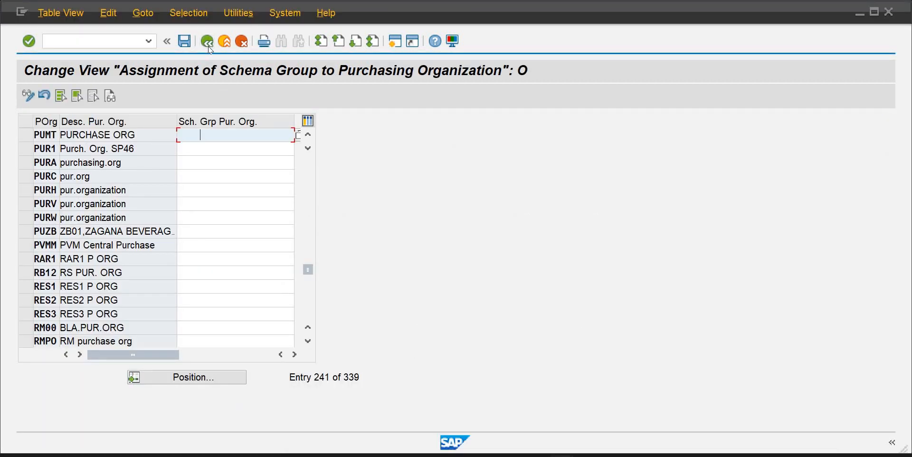
pyautogui.click(203, 39)
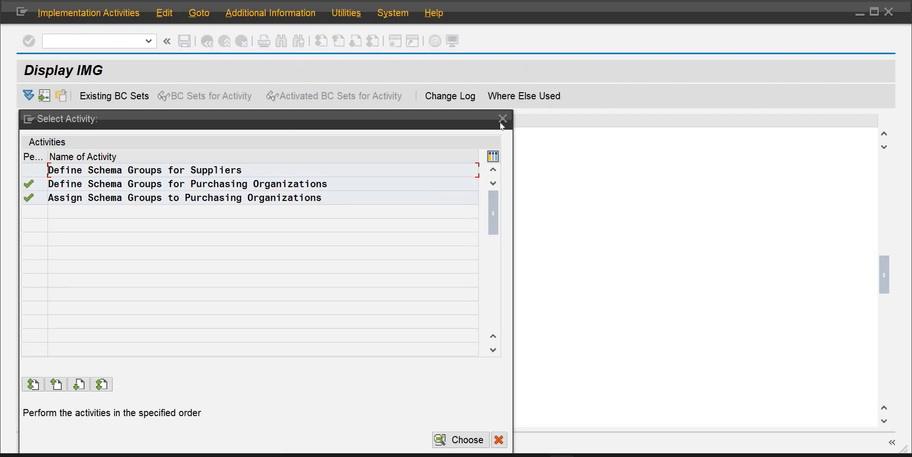
pyautogui.click(503, 119)
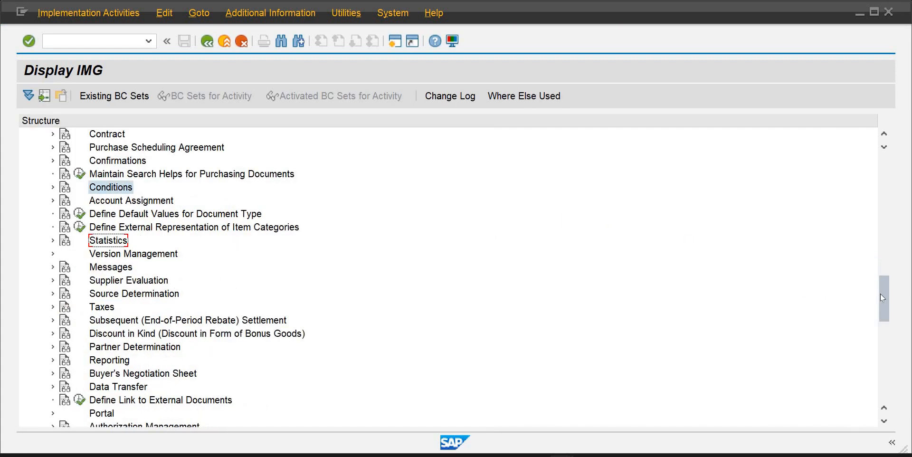
# Expand Materials Management, Valuation and Account Assignment, and Account Determination Without Wizard in the IMG
pyautogui.moveTo(883, 298); pyautogui.dragTo(877, 252)
pyautogui.scroll(3, 856, 233)
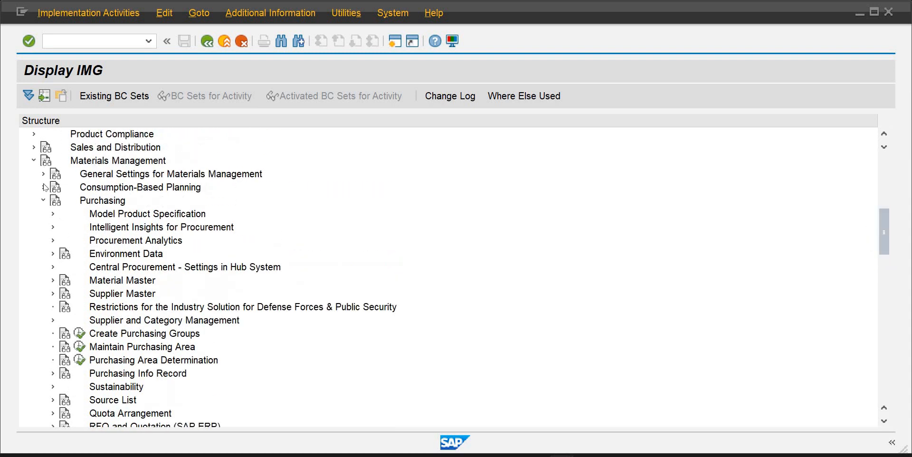
pyautogui.click(44, 200)
pyautogui.click(75, 159)
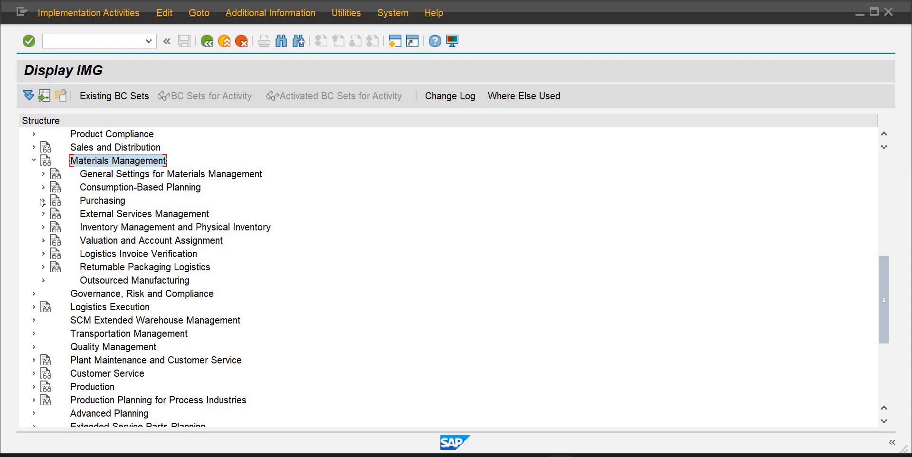
pyautogui.click(43, 241)
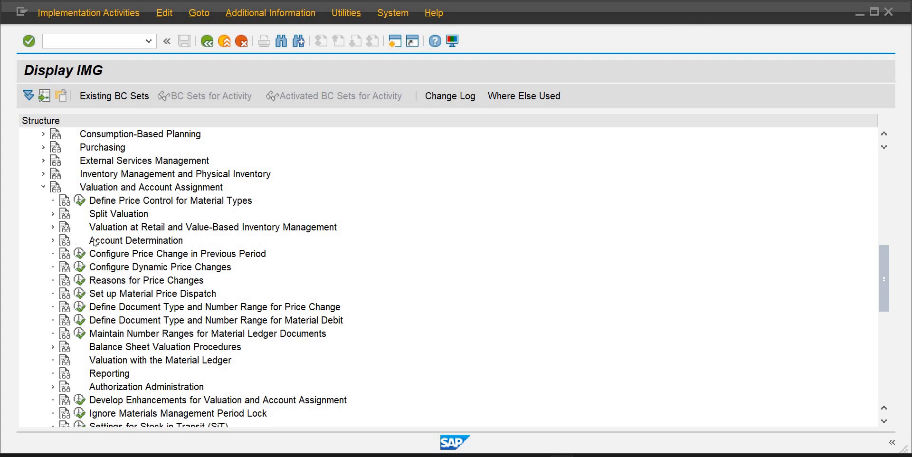
pyautogui.click(65, 244)
pyautogui.click(52, 240)
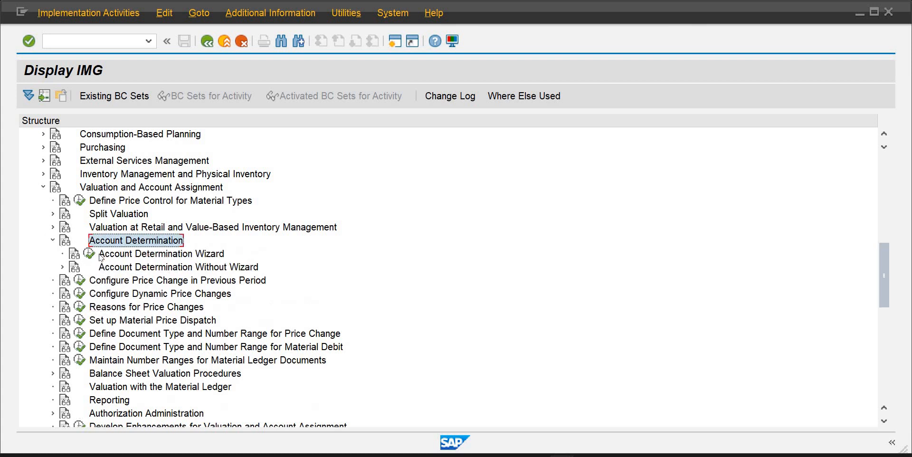
pyautogui.click(62, 267)
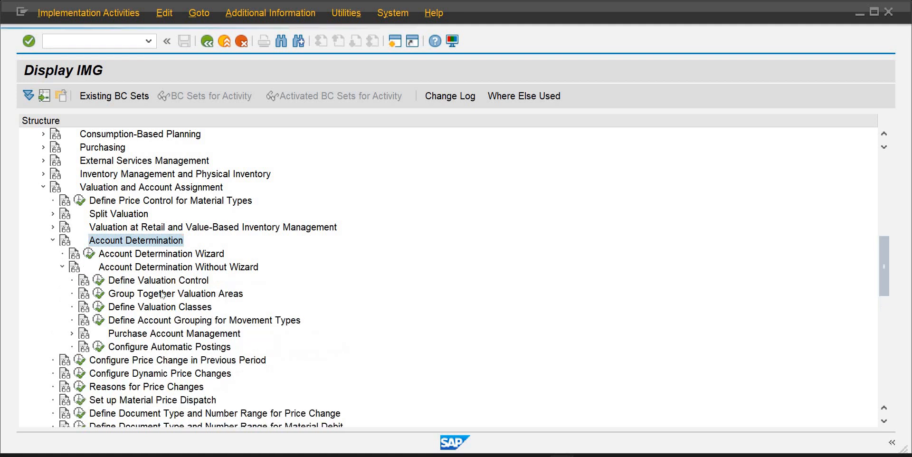
# Run Configure Automatic Postings, skip the valuation area prompt, and open the account assignment procedures
pyautogui.click(99, 348)
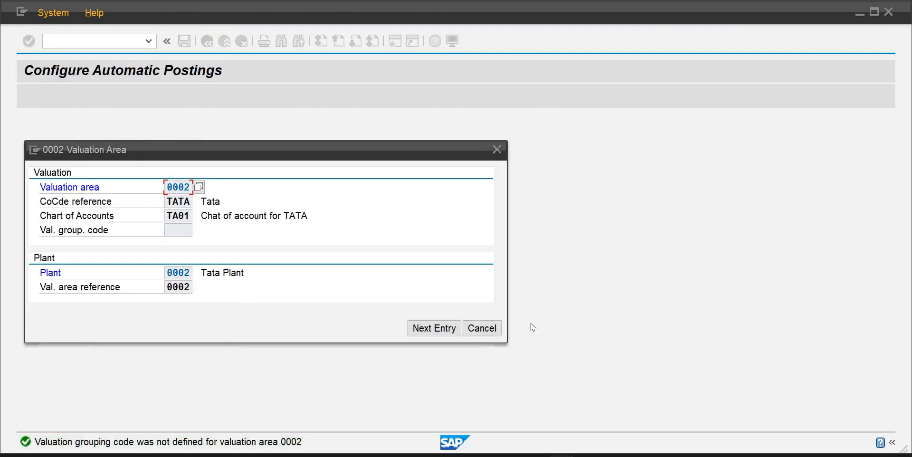
pyautogui.click(482, 331)
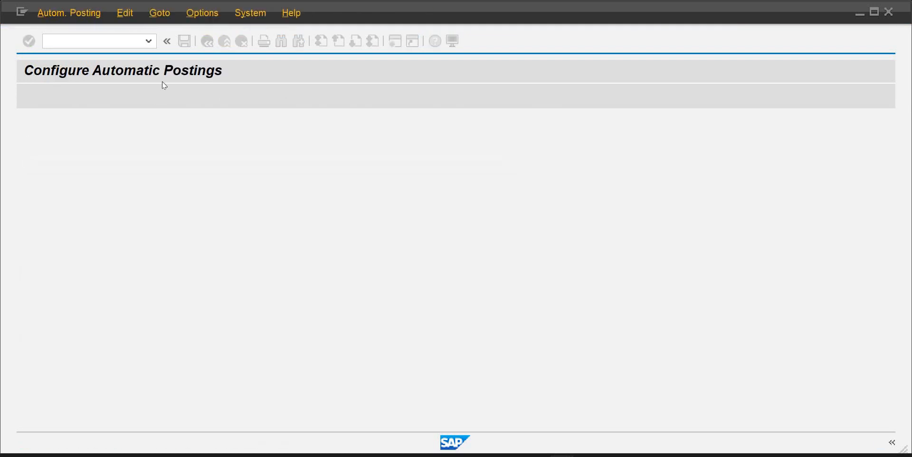
pyautogui.click(209, 95)
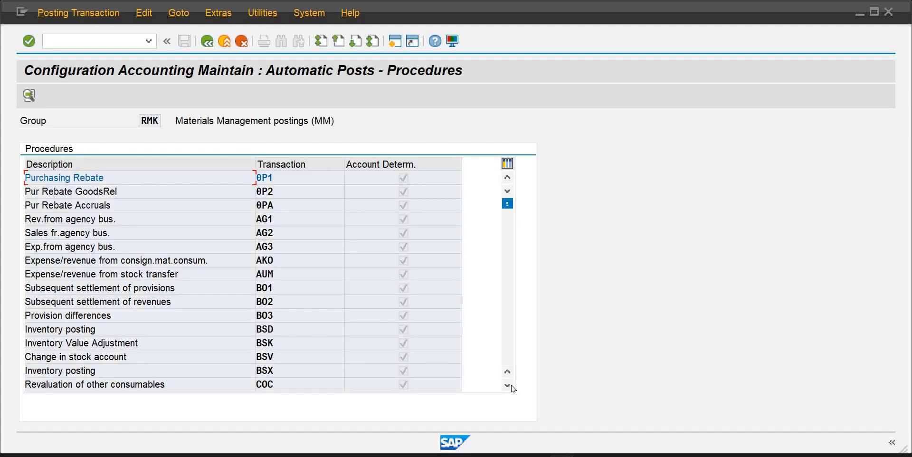
# Scroll through the procedures list to locate the GR/IR clearing account transaction WRX
pyautogui.click(507, 385)
pyautogui.click(507, 385)
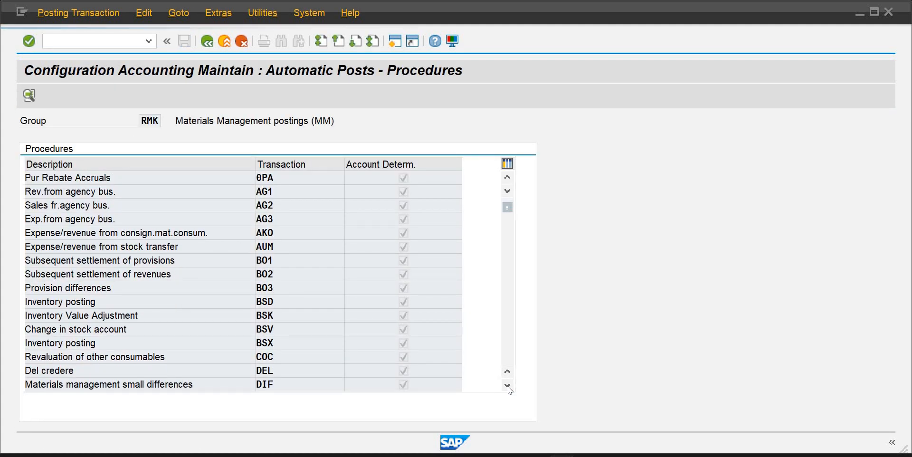
pyautogui.click(508, 385)
pyautogui.click(507, 385)
pyautogui.click(507, 386)
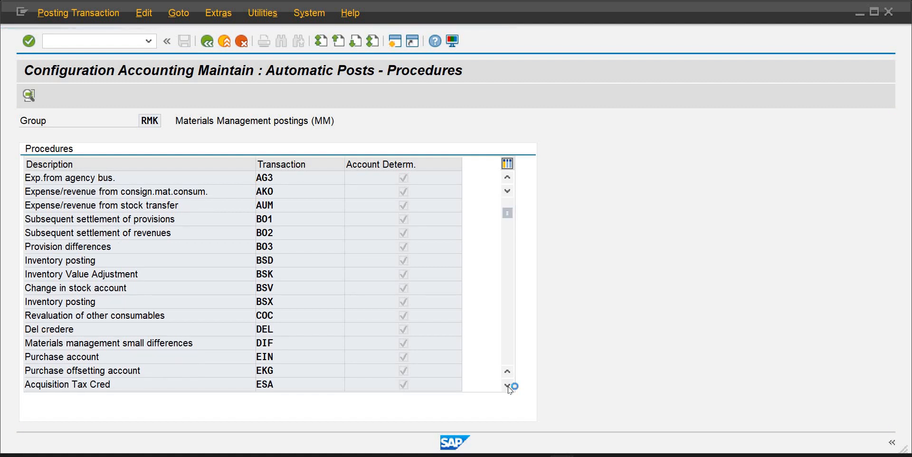
pyautogui.click(507, 385)
pyautogui.click(508, 386)
pyautogui.click(507, 385)
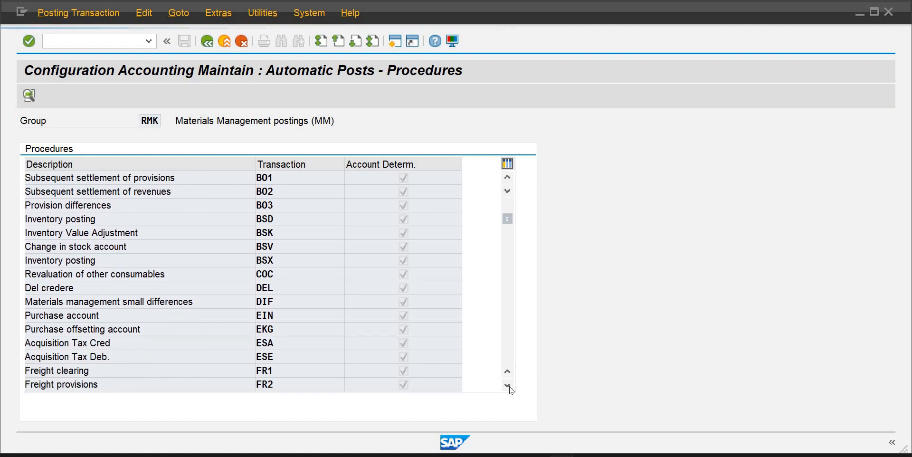
pyautogui.click(508, 385)
pyautogui.moveTo(509, 221); pyautogui.dragTo(507, 305)
pyautogui.click(506, 305)
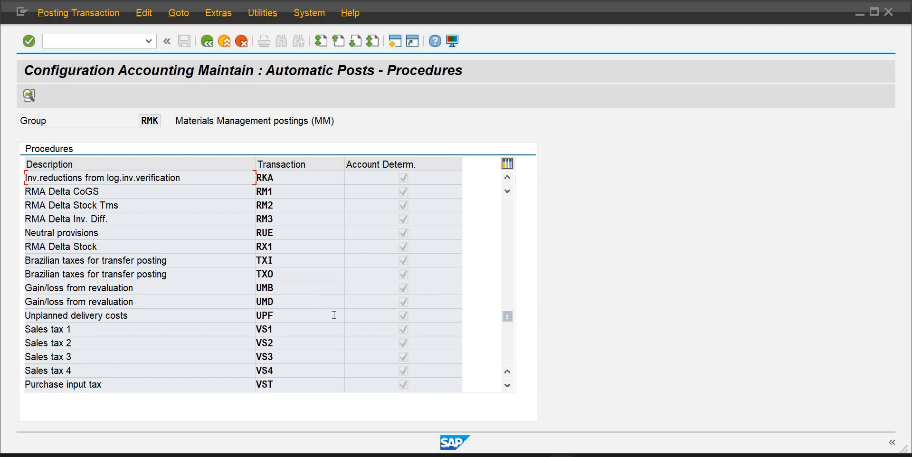
pyautogui.click(509, 387)
pyautogui.click(508, 387)
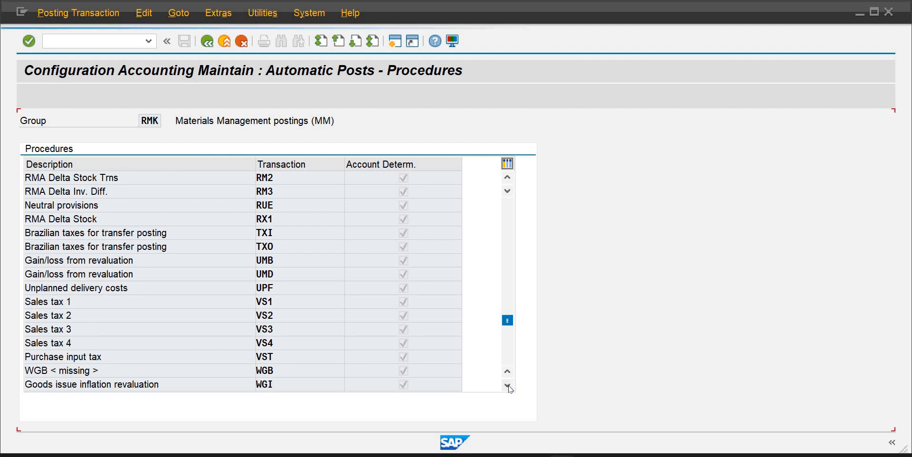
pyautogui.click(509, 387)
pyautogui.click(508, 387)
pyautogui.click(508, 386)
pyautogui.click(508, 386)
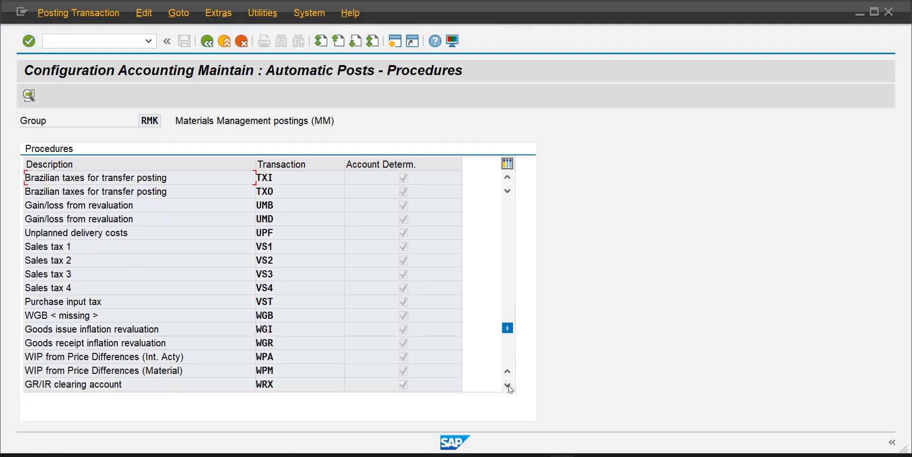
# Open the WRX GR/IR clearing account assignments for chart of accounts COAI
pyautogui.click(507, 386)
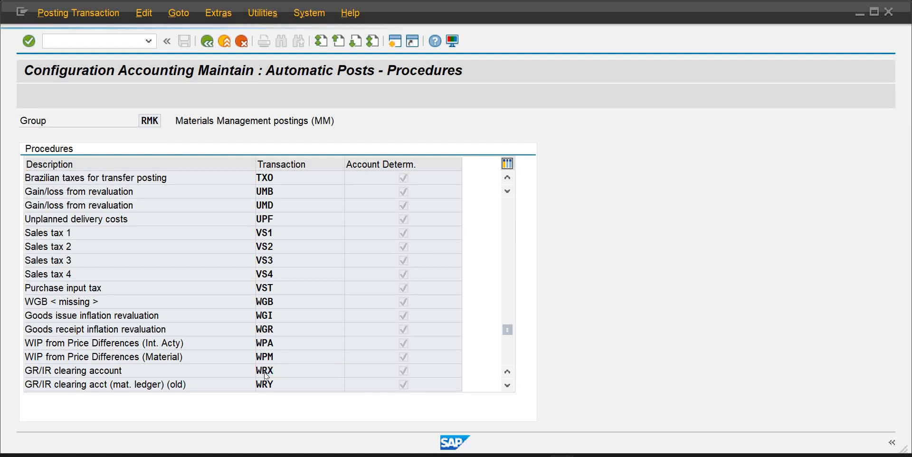
pyautogui.write('coai')
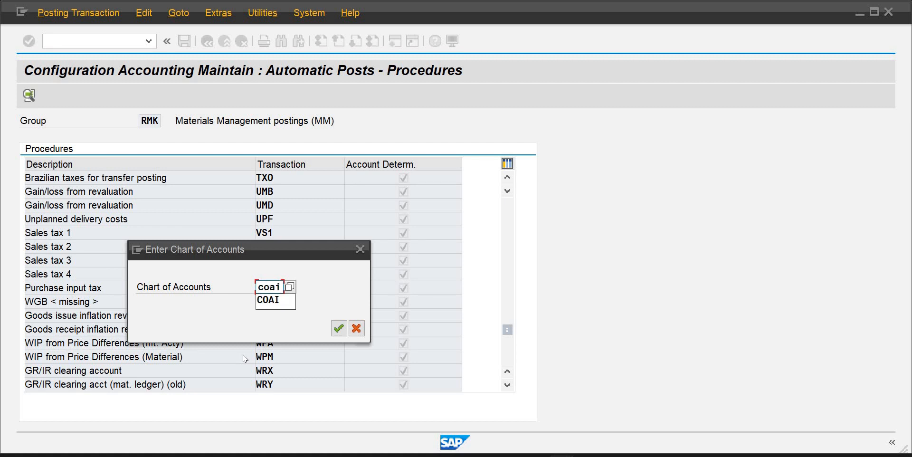
pyautogui.press('Return')
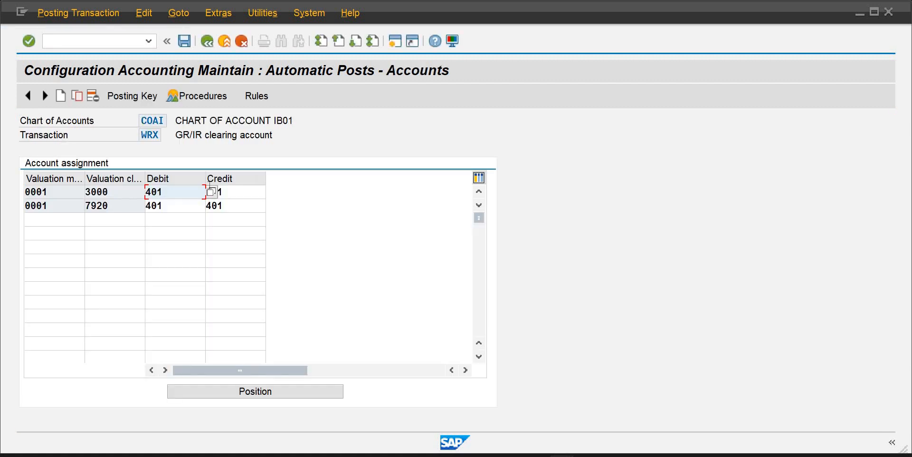
# Assign account 401 (IR/GR Clearing) as the credit account for valuation class 3000 in the WRX assignments and save
pyautogui.click(236, 190)
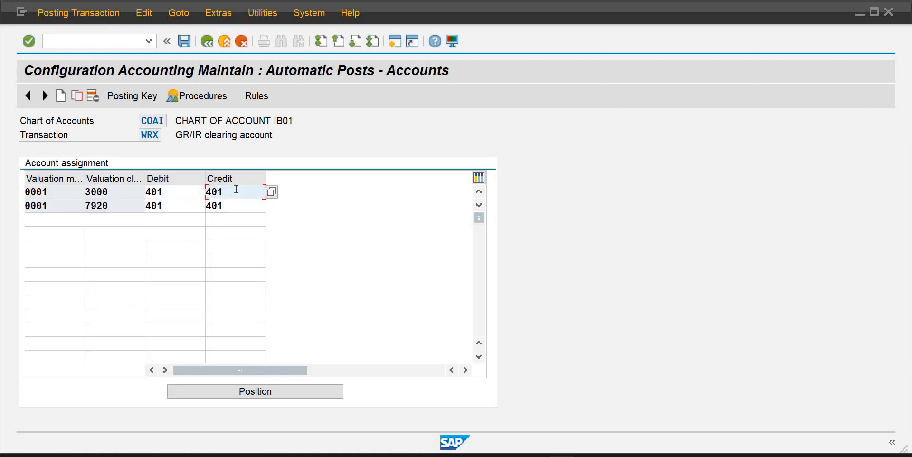
pyautogui.click(194, 193)
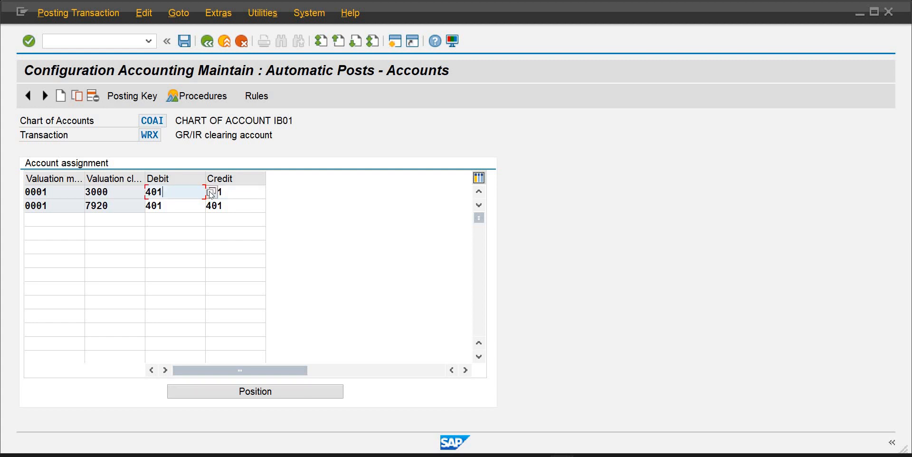
pyautogui.click(212, 194)
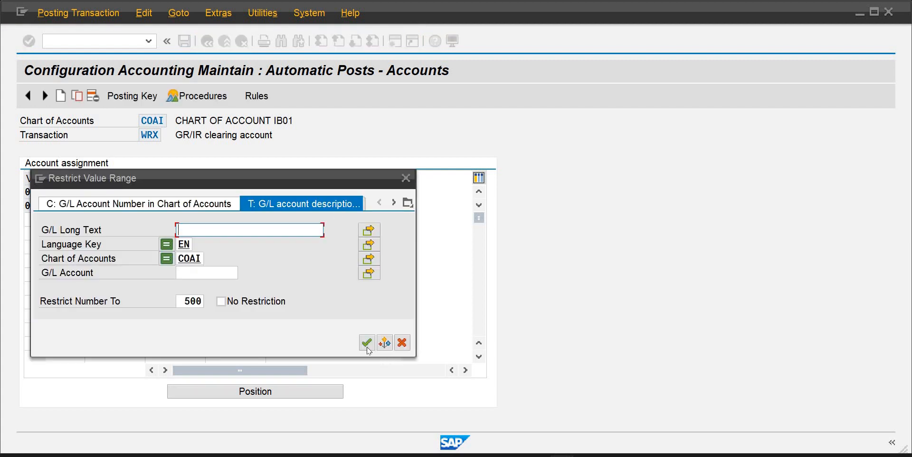
pyautogui.click(367, 348)
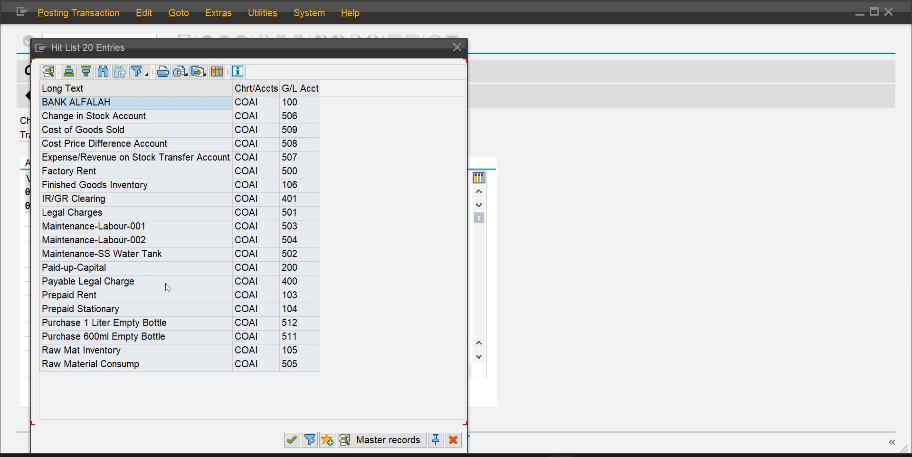
pyautogui.doubleClick(103, 200)
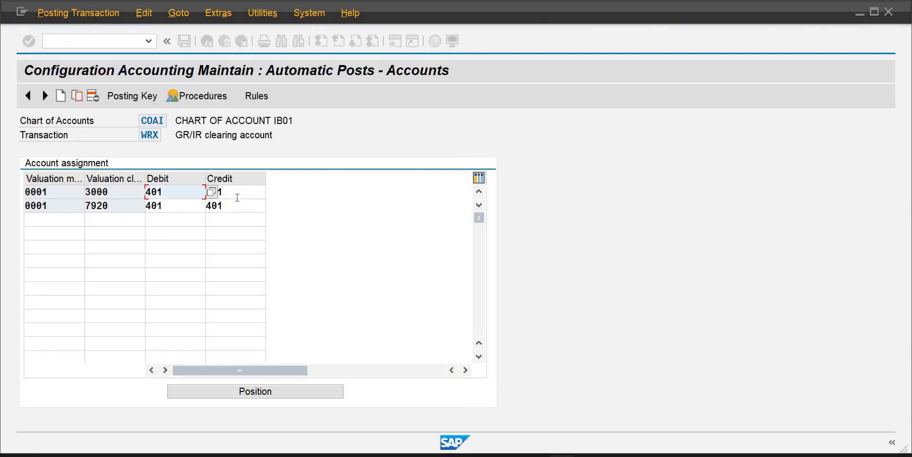
pyautogui.click(244, 204)
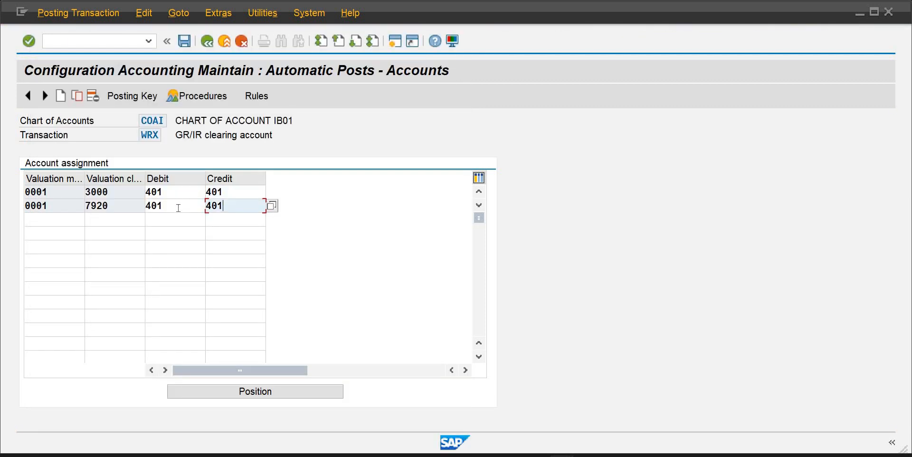
pyautogui.click(178, 208)
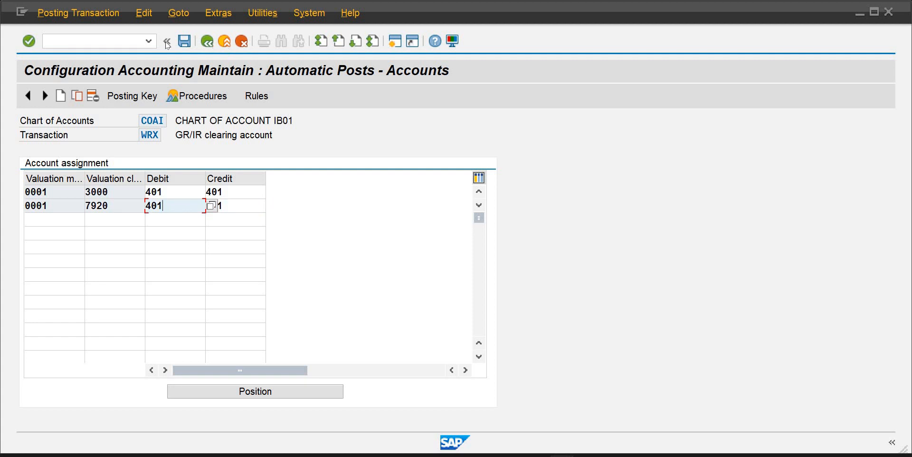
pyautogui.click(184, 42)
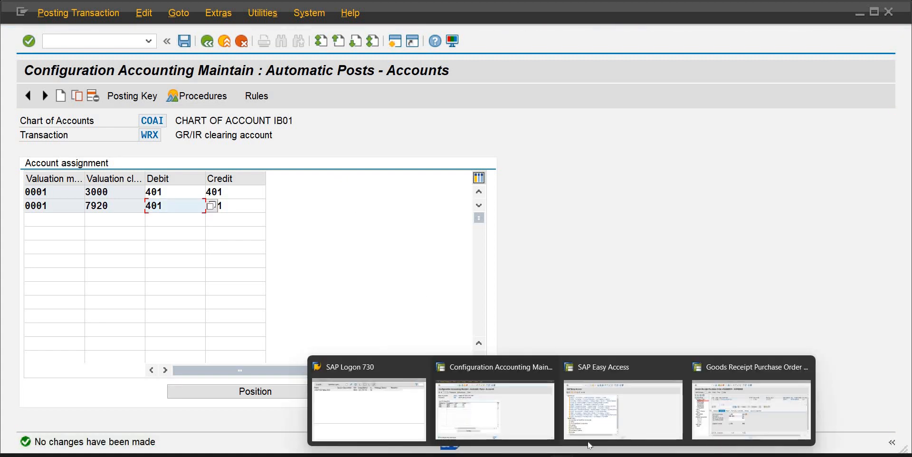
pyautogui.click(750, 399)
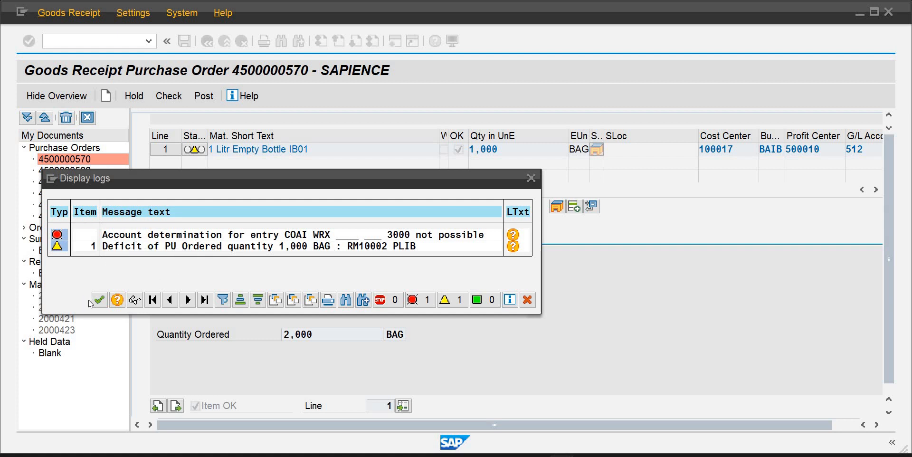
pyautogui.click(98, 298)
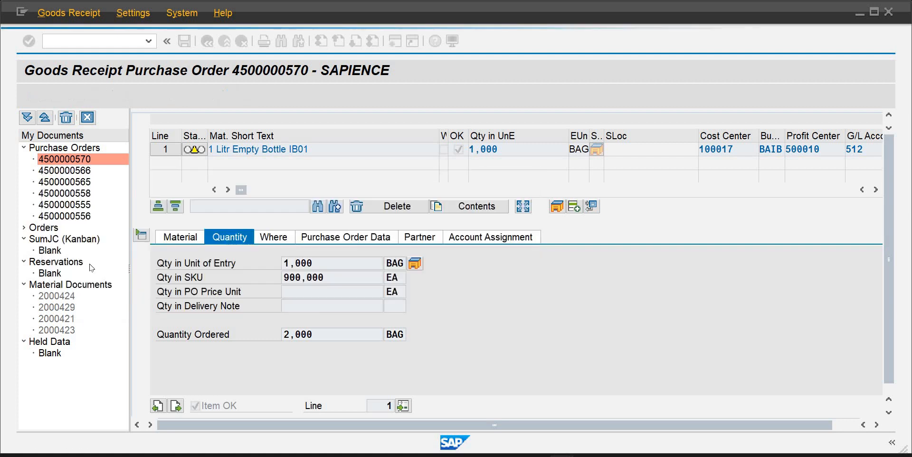
pyautogui.click(83, 47)
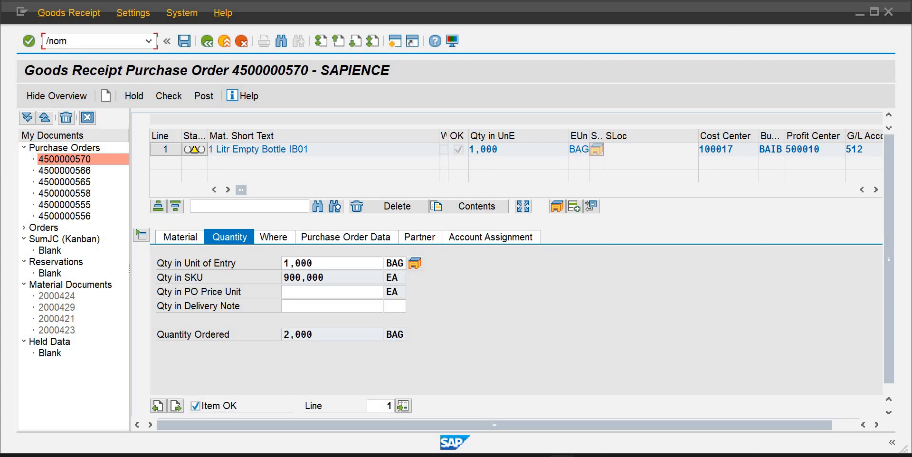
# Open transaction OMWD and position the valuation area list to PLIB
pyautogui.write('/nomwd')
pyautogui.press('Return')
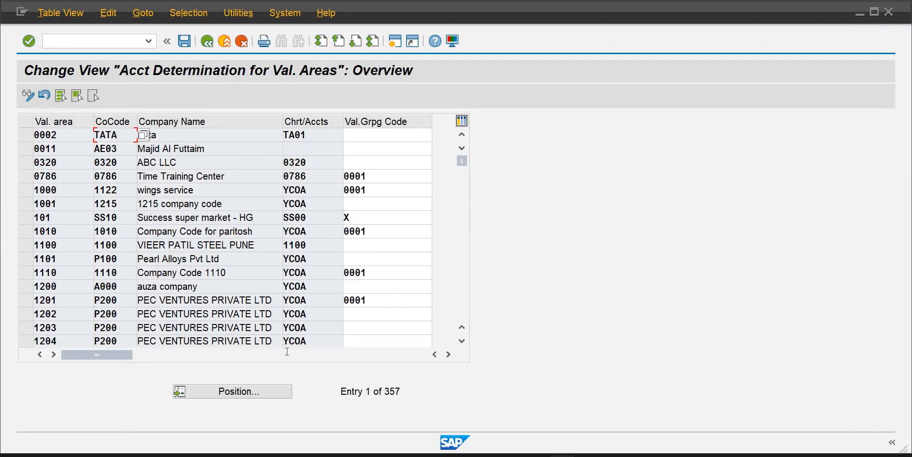
pyautogui.click(244, 390)
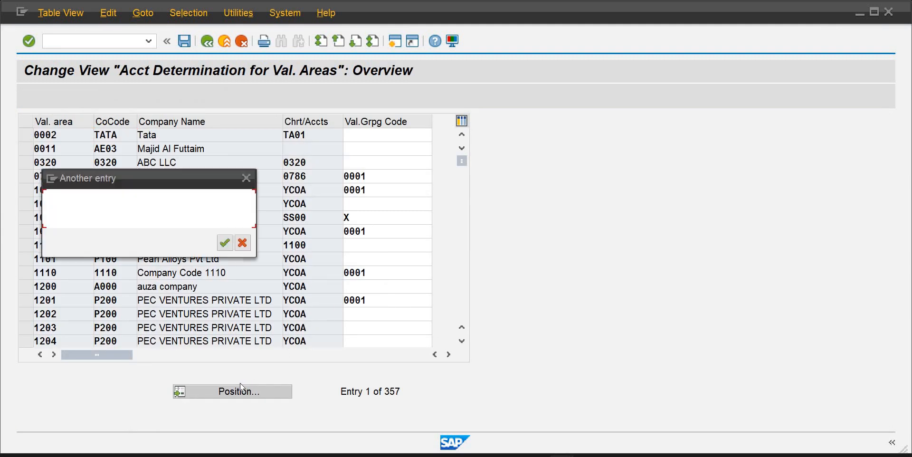
pyautogui.write('plib')
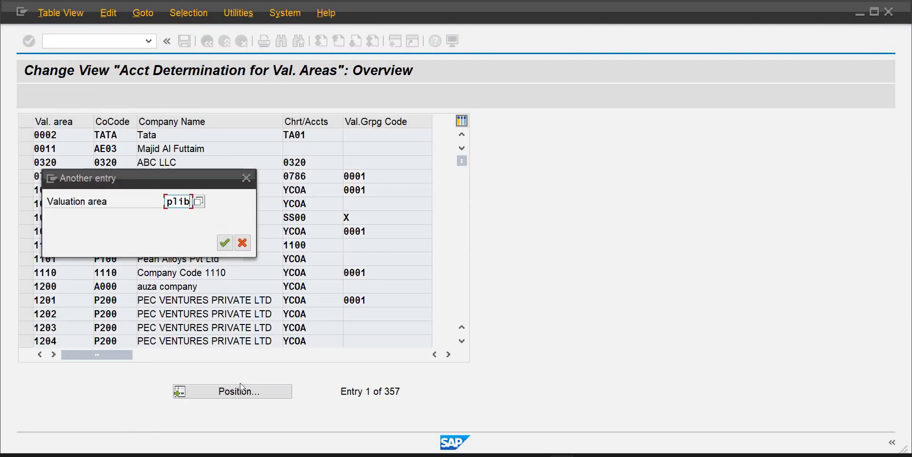
pyautogui.press('Return')
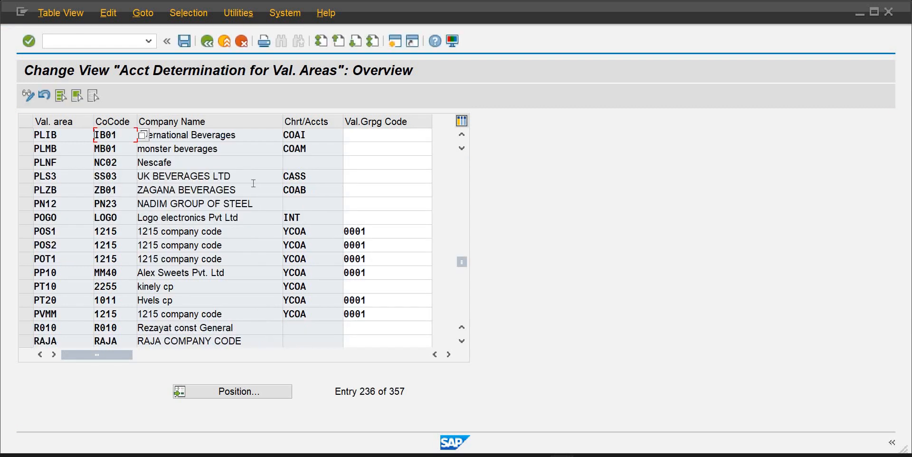
# Set the valuation grouping code of valuation area PLIB to 0001 and save
pyautogui.click(394, 133)
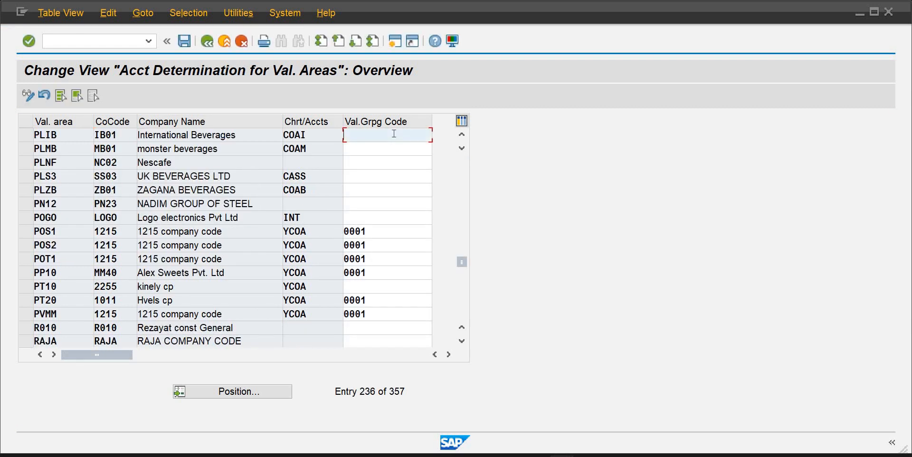
pyautogui.write('0000')
pyautogui.press('BackSpace')
pyautogui.write('1')
pyautogui.press('Return')
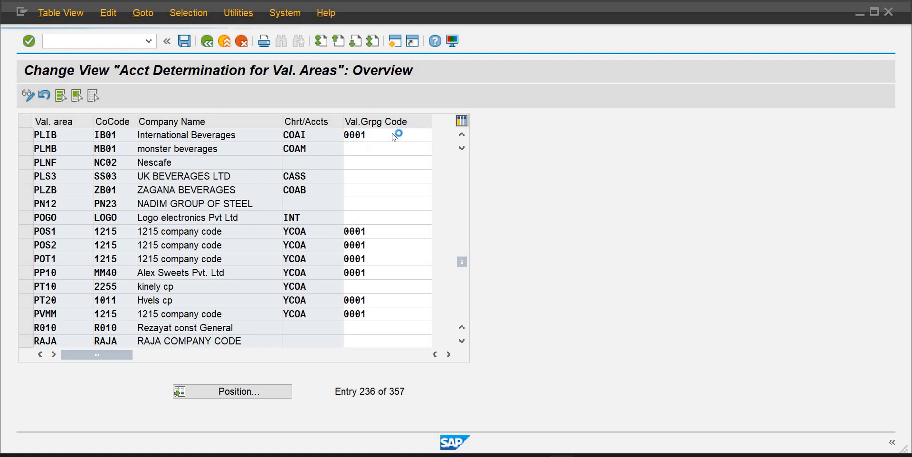
pyautogui.click(184, 42)
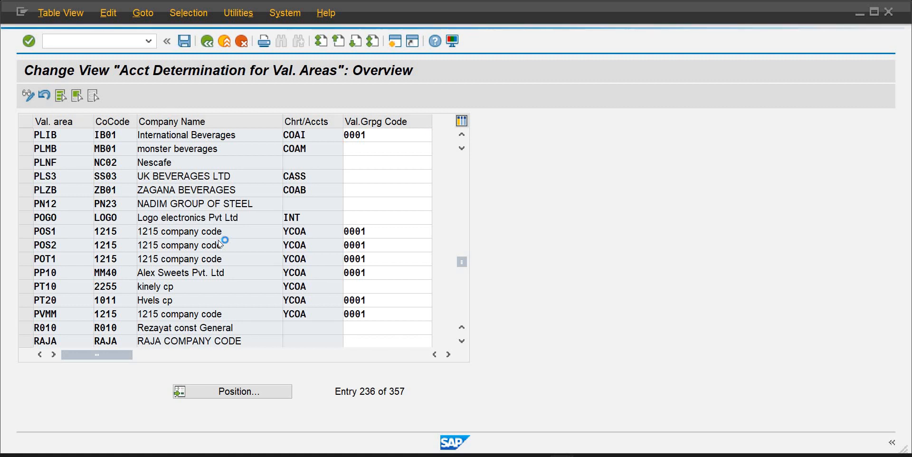
# Start the goods receipt transaction MIGO
pyautogui.click(247, 244)
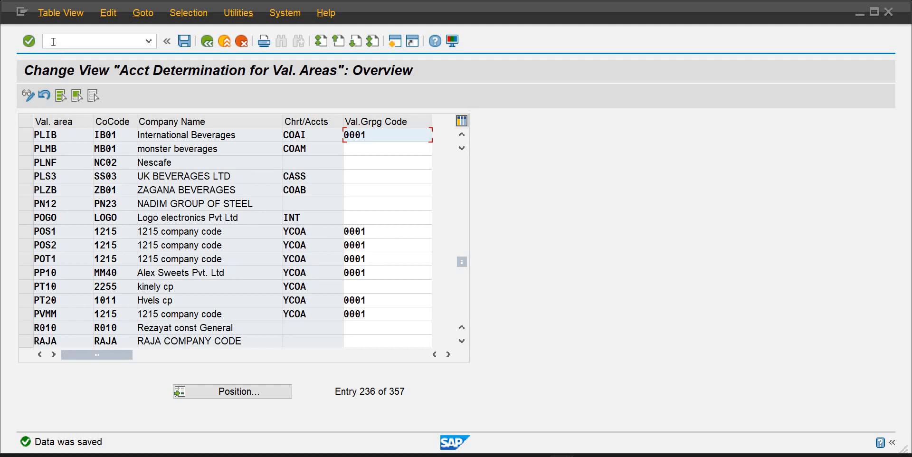
pyautogui.click(53, 42)
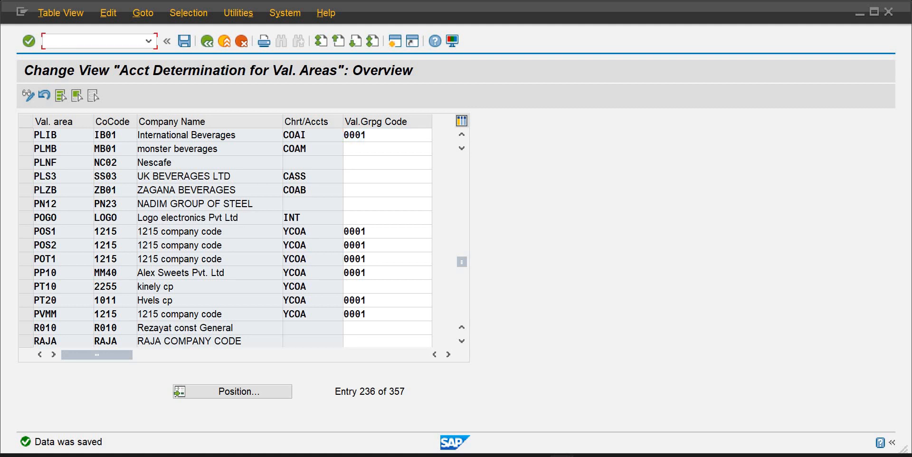
pyautogui.write('/nmigo')
pyautogui.press('Return')
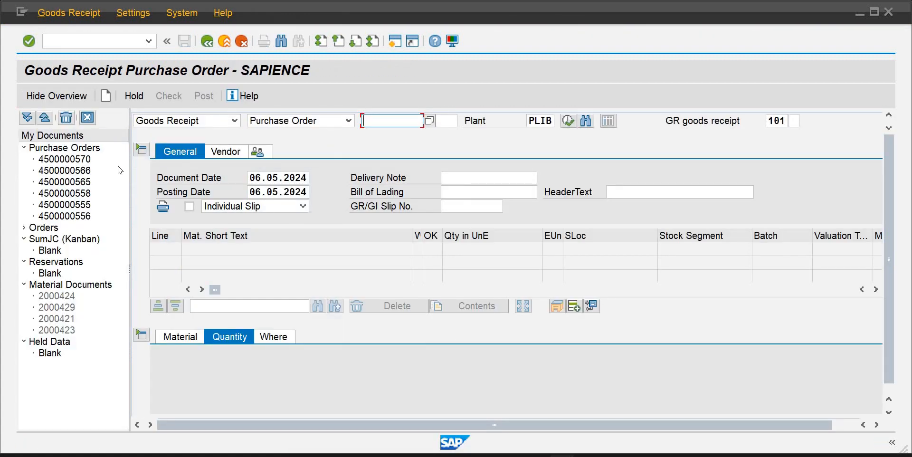
pyautogui.doubleClick(75, 161)
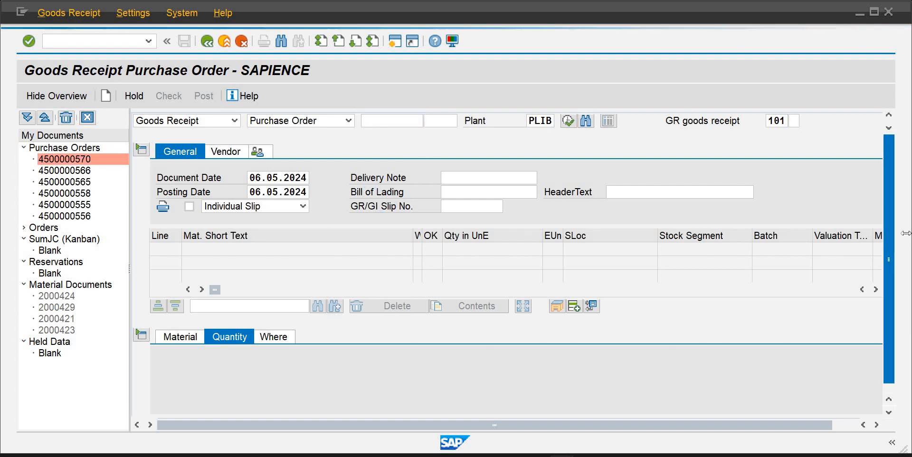
pyautogui.moveTo(891, 281); pyautogui.dragTo(888, 349)
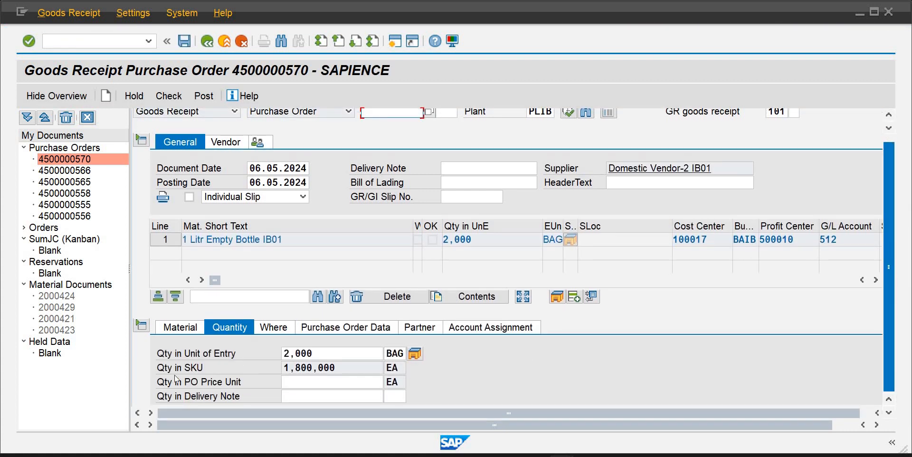
pyautogui.click(227, 355)
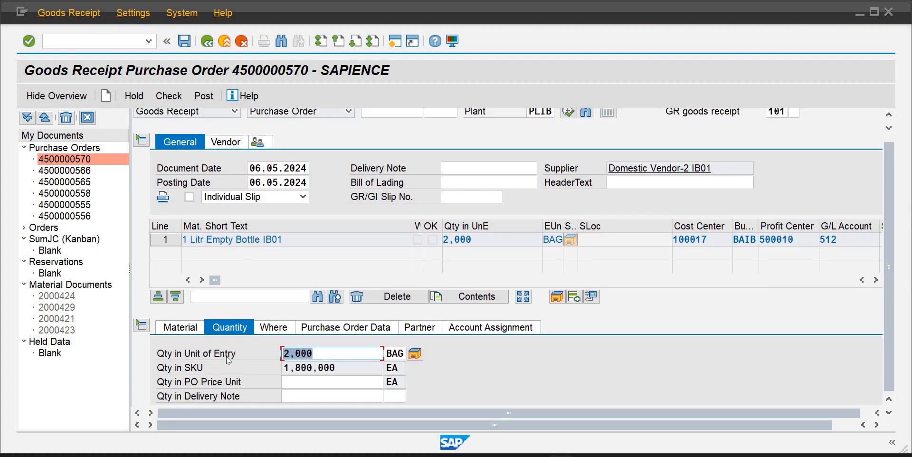
pyautogui.write('1000')
pyautogui.press('Tab')
pyautogui.press('Tab')
pyautogui.press('Tab')
pyautogui.press('Tab')
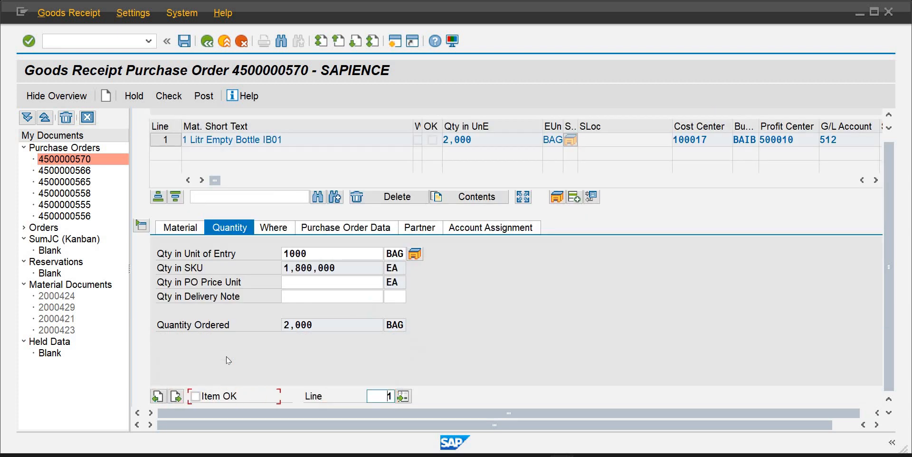
pyautogui.press('Tab')
pyautogui.hotkey('shift', 'Tab')
pyautogui.press('space')
pyautogui.click(183, 43)
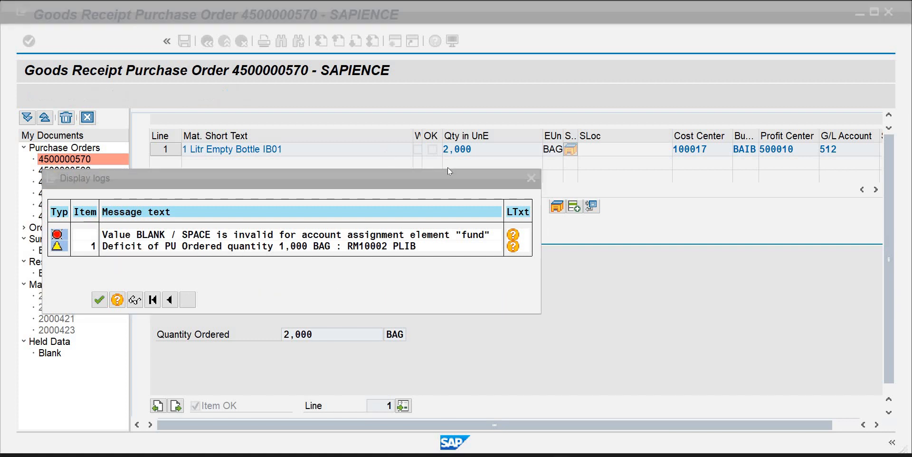
pyautogui.click(532, 178)
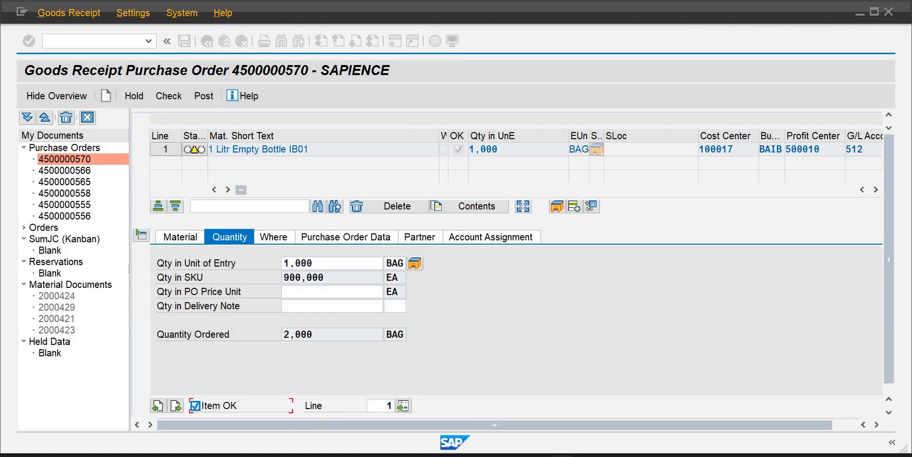
# Leave the goods receipt and open the SPRO customizing transaction
pyautogui.moveTo(554, 451)
pyautogui.click(618, 395)
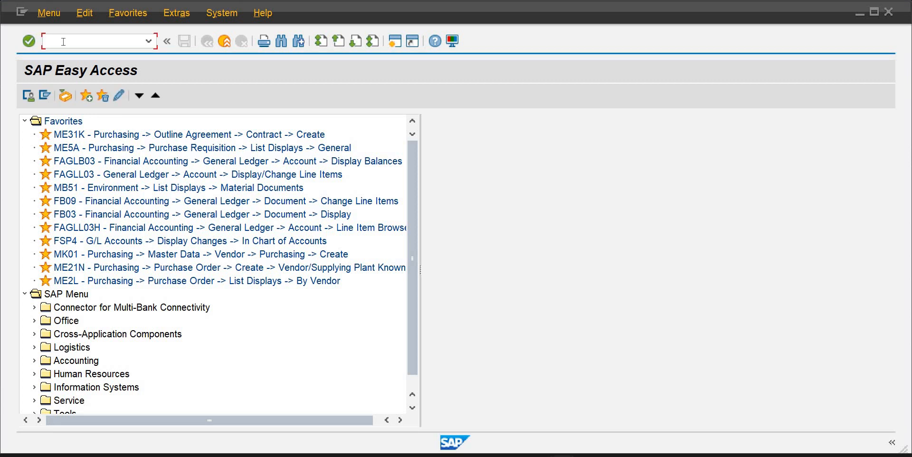
pyautogui.write('spro')
pyautogui.press('Return')
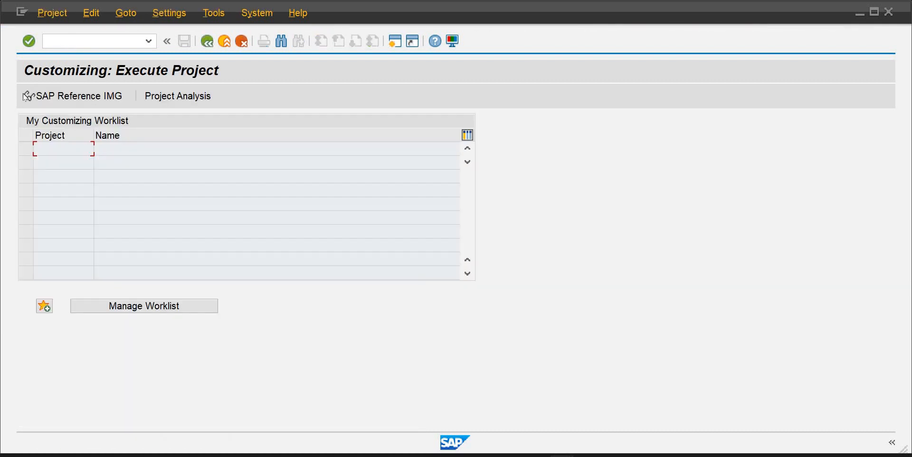
# Open the SAP Reference IMG and navigate under Financial Accounting Global Settings to the field status variants
pyautogui.click(70, 94)
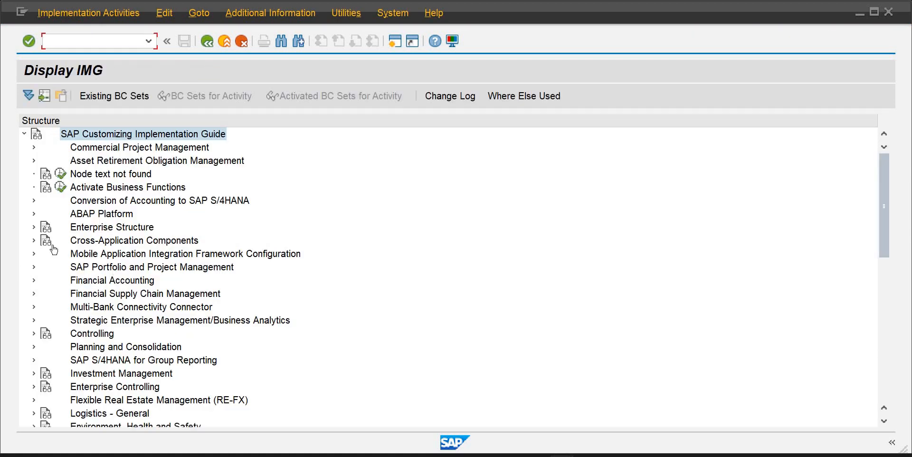
pyautogui.click(34, 281)
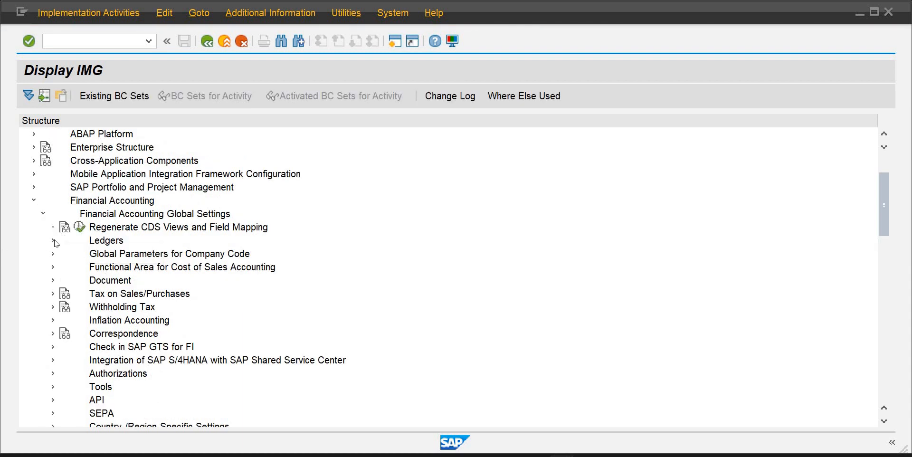
pyautogui.click(53, 241)
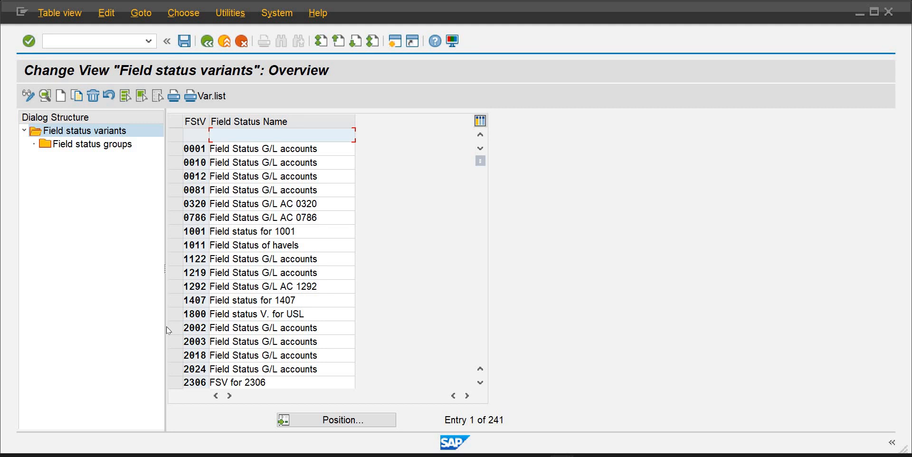
# Position the field status variant list on FSVI and select that variant
pyautogui.click(361, 422)
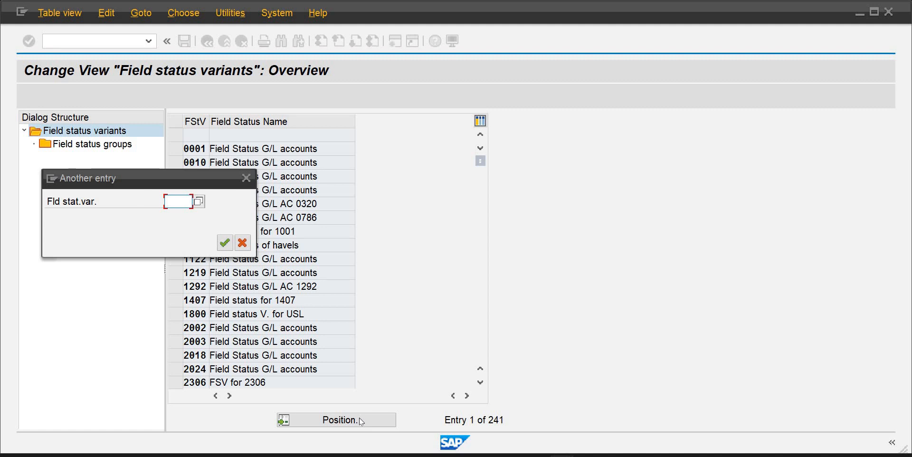
pyautogui.write('f')
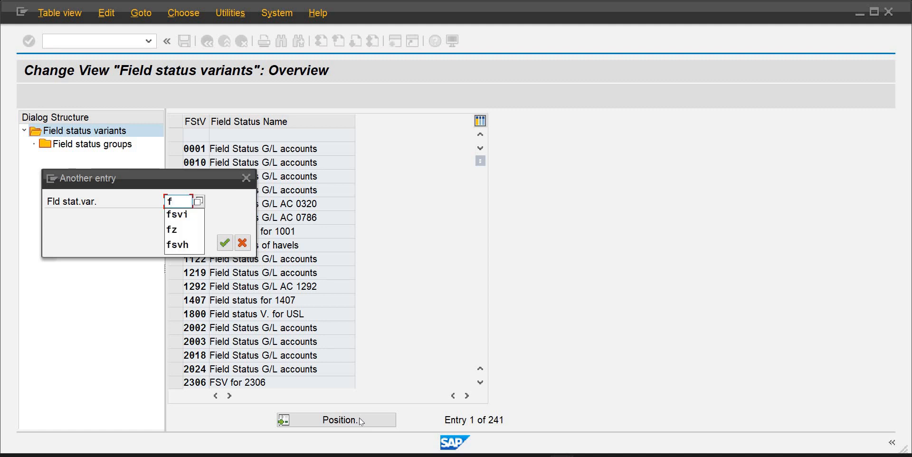
pyautogui.press('Down')
pyautogui.press('Return')
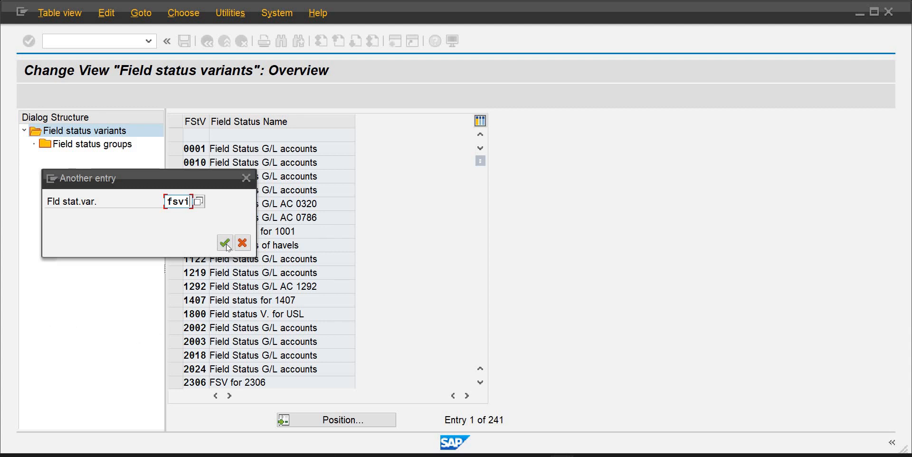
pyautogui.press('Return')
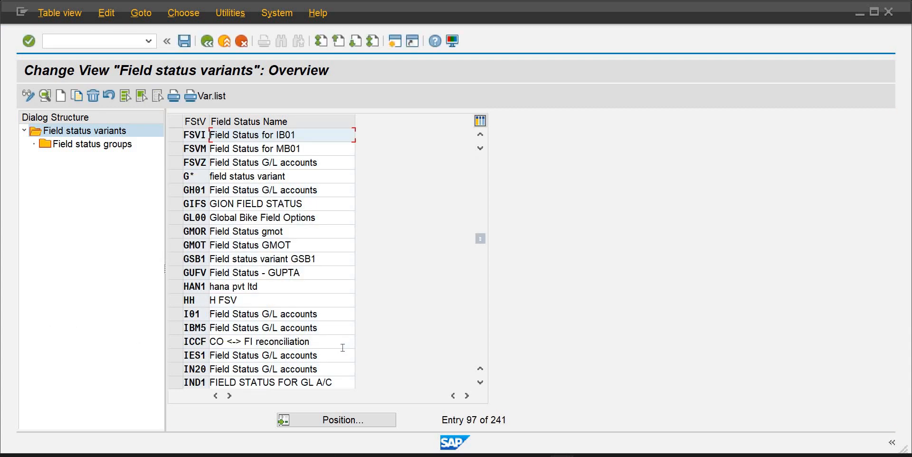
pyautogui.click(177, 136)
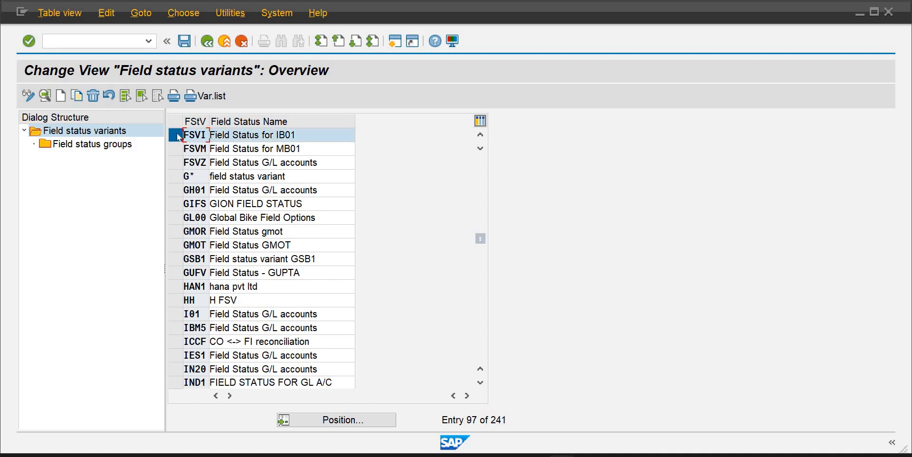
# Open field status group YB03, set Text, Invoice Reference, Collective Invoice and Reference specification 3 to optional entry, and save under the customizing request
pyautogui.doubleClick(89, 143)
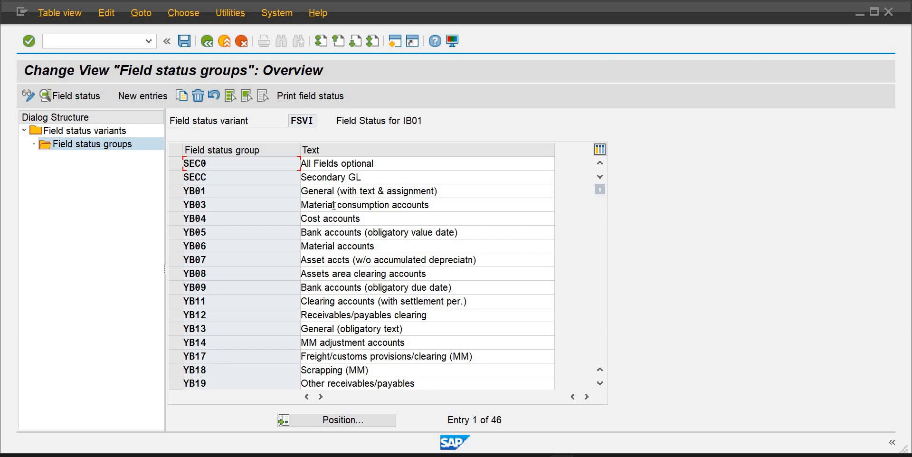
pyautogui.doubleClick(335, 208)
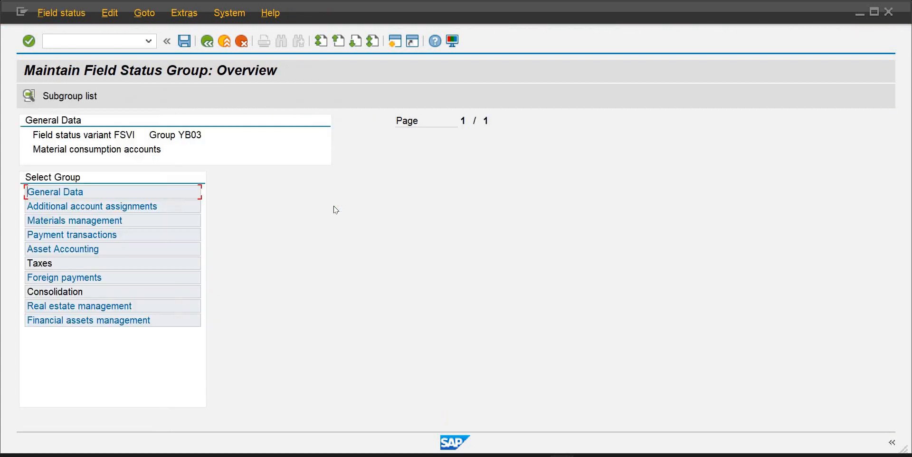
pyautogui.doubleClick(53, 193)
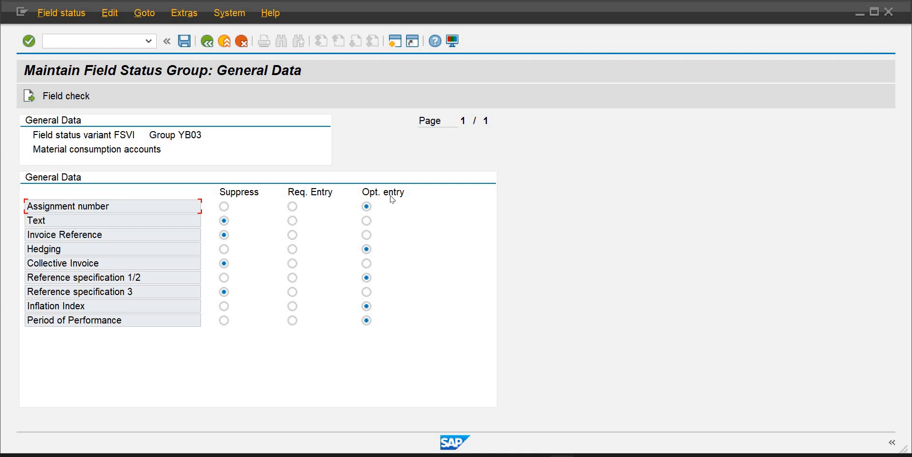
pyautogui.click(366, 292)
pyautogui.click(366, 263)
pyautogui.click(365, 235)
pyautogui.click(367, 221)
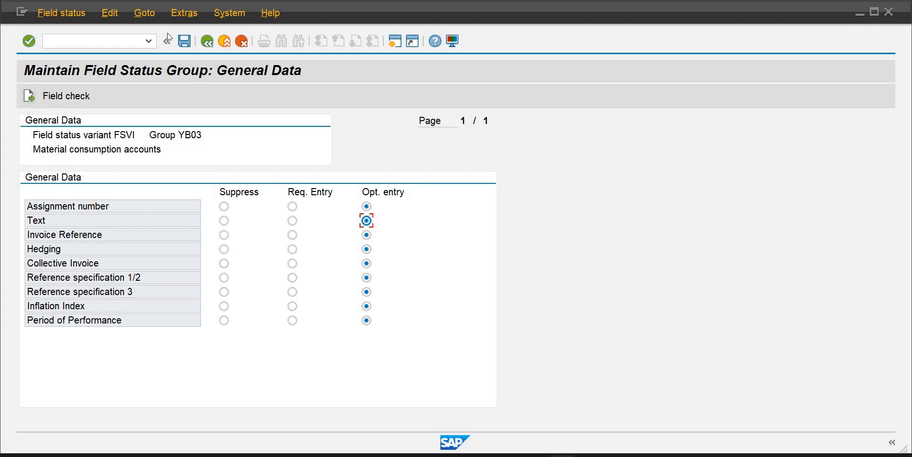
pyautogui.click(185, 42)
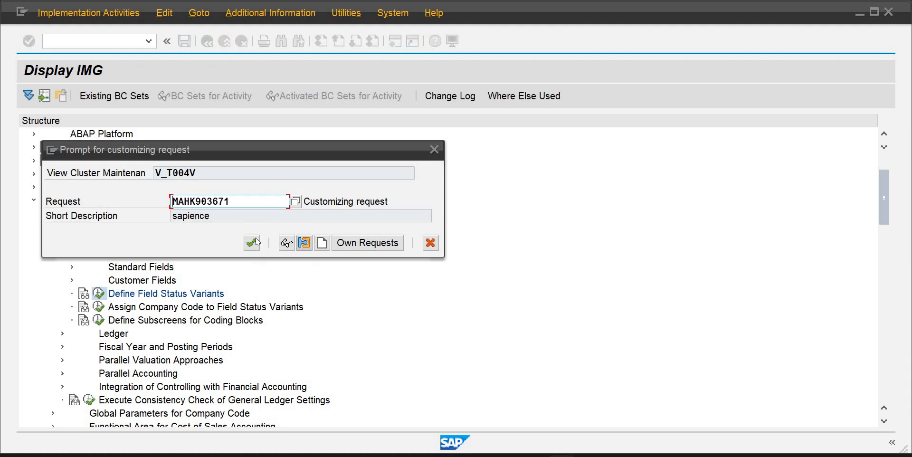
pyautogui.click(251, 243)
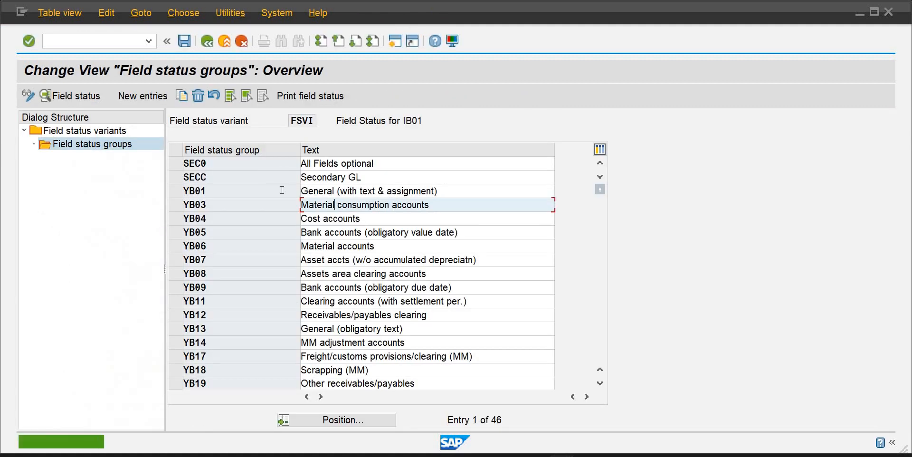
# Reopen group YB03 and set Accrual Object, Material number, CO/PP order and Partner Business Area to optional entry
pyautogui.doubleClick(340, 209)
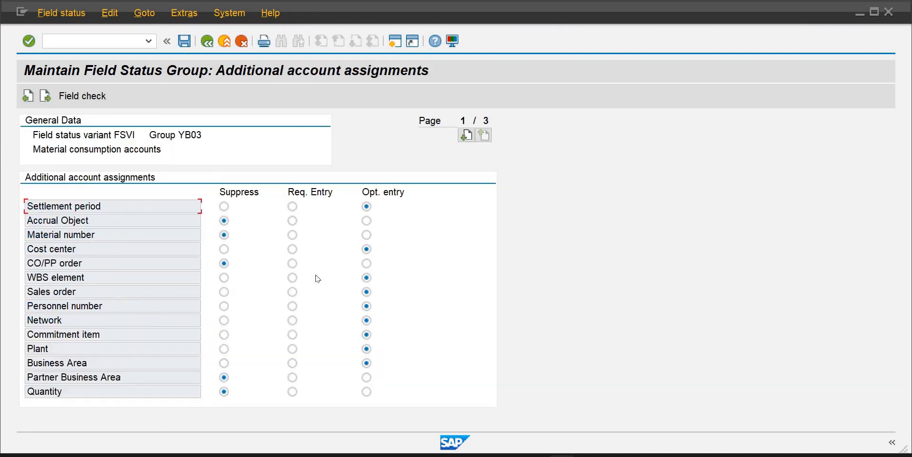
pyautogui.click(366, 378)
pyautogui.click(367, 264)
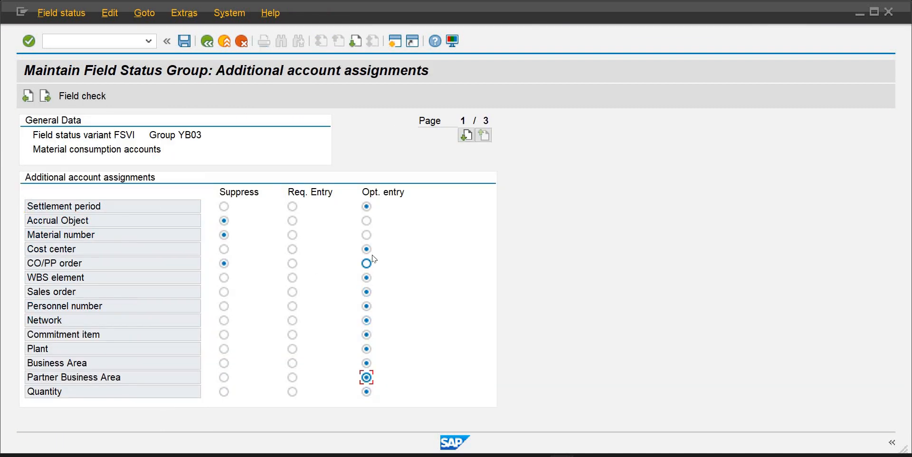
pyautogui.click(366, 235)
pyautogui.click(366, 221)
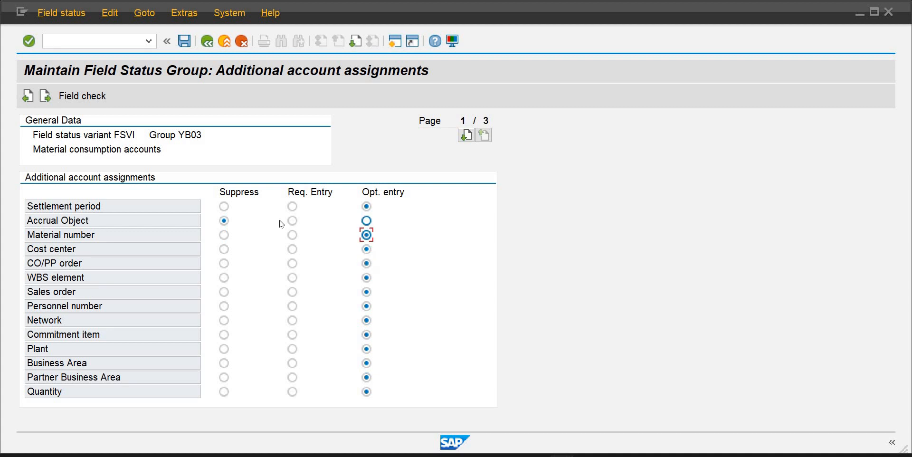
# Move to YB03's Payment transactions fields and set all of them to optional entry
pyautogui.click(48, 95)
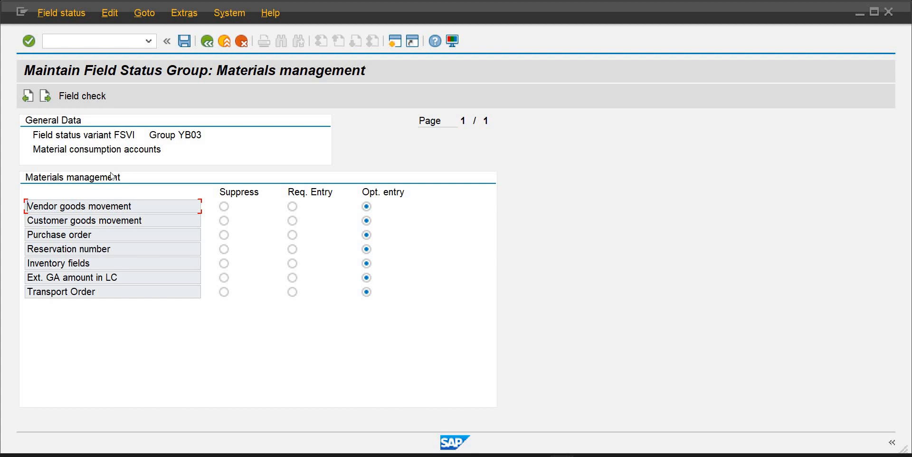
pyautogui.click(45, 98)
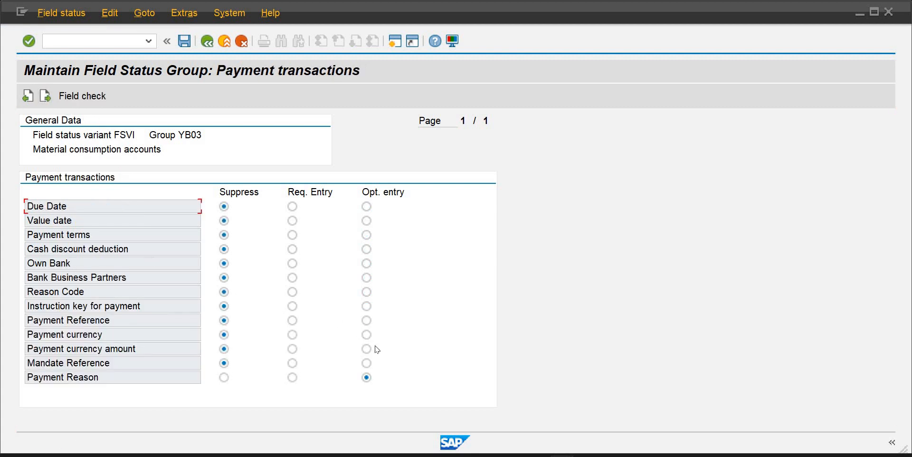
pyautogui.click(366, 363)
pyautogui.click(367, 349)
pyautogui.click(366, 334)
pyautogui.click(366, 321)
pyautogui.click(366, 306)
pyautogui.click(367, 278)
pyautogui.click(366, 263)
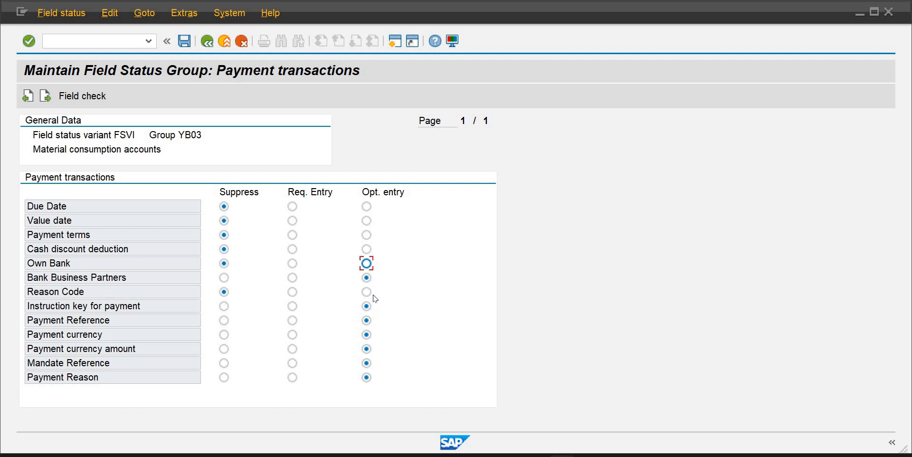
pyautogui.click(367, 292)
pyautogui.click(366, 248)
pyautogui.click(367, 235)
pyautogui.click(366, 221)
pyautogui.click(366, 206)
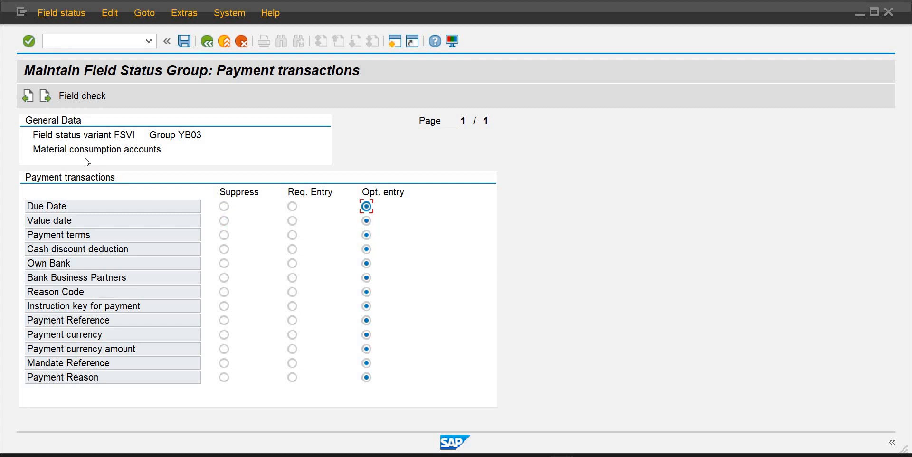
# Move to YB03's Taxes fields and set the withholding tax, EC tax and gross income tax fields to optional entry
pyautogui.click(46, 95)
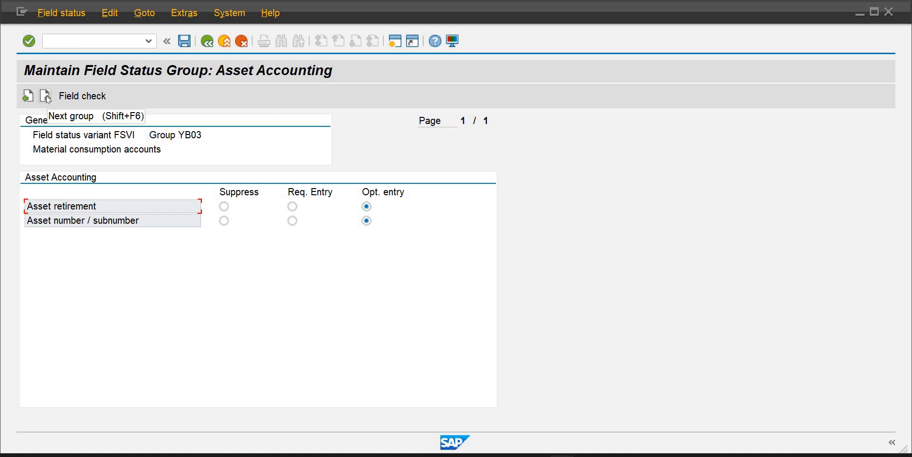
pyautogui.click(46, 96)
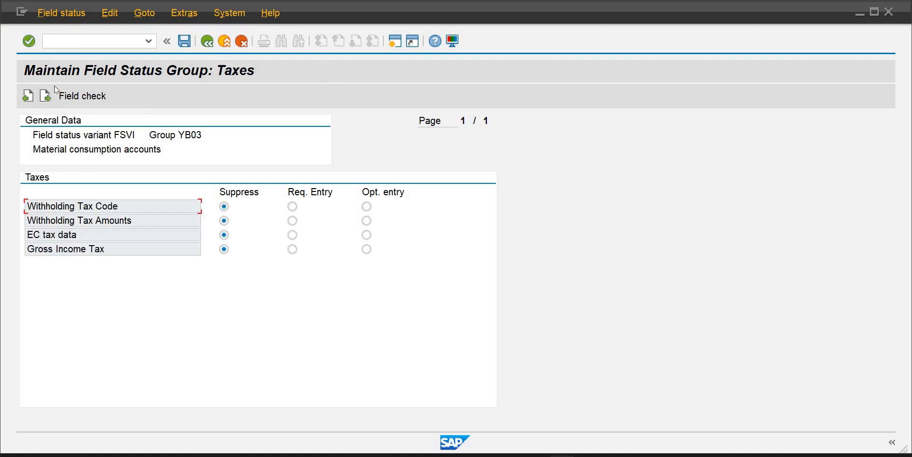
pyautogui.click(367, 249)
pyautogui.click(366, 235)
pyautogui.click(367, 220)
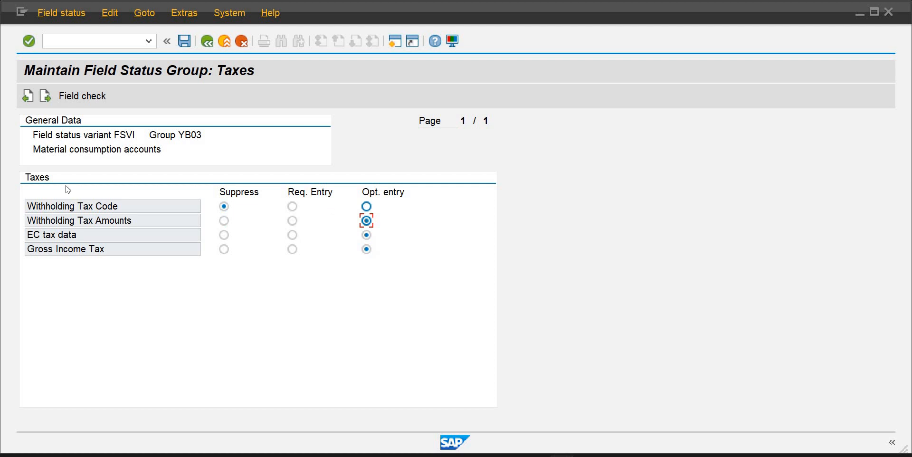
# Set YB03's Consolidation Transaction Type to optional entry and save the field status group
pyautogui.click(45, 97)
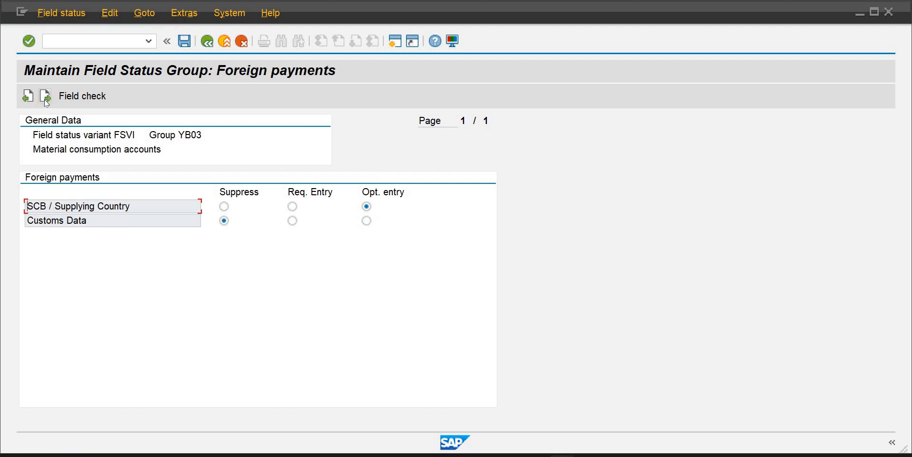
pyautogui.click(44, 98)
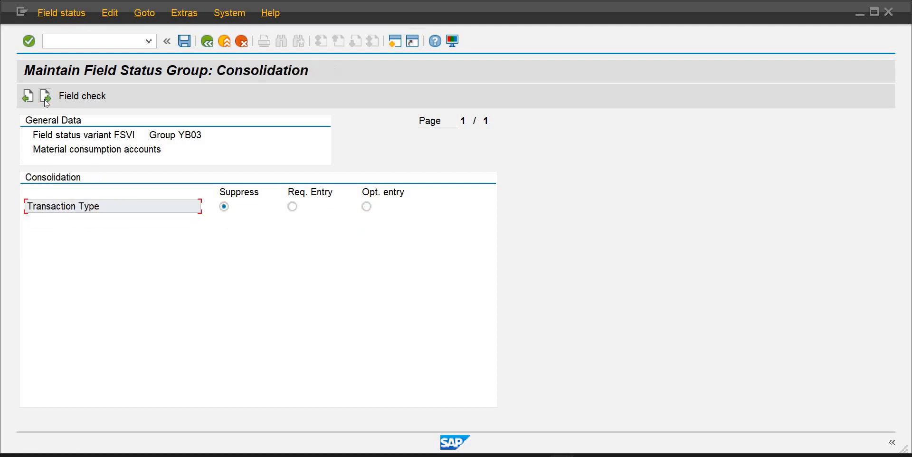
pyautogui.click(366, 206)
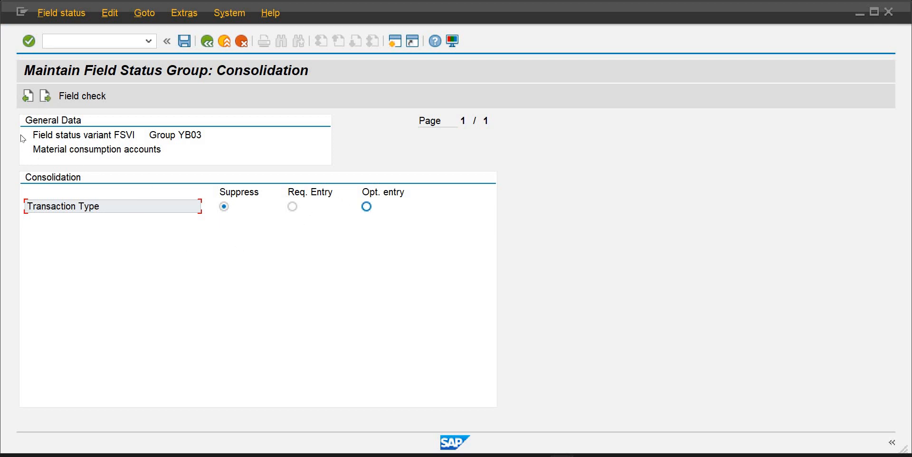
pyautogui.click(44, 96)
pyautogui.click(44, 98)
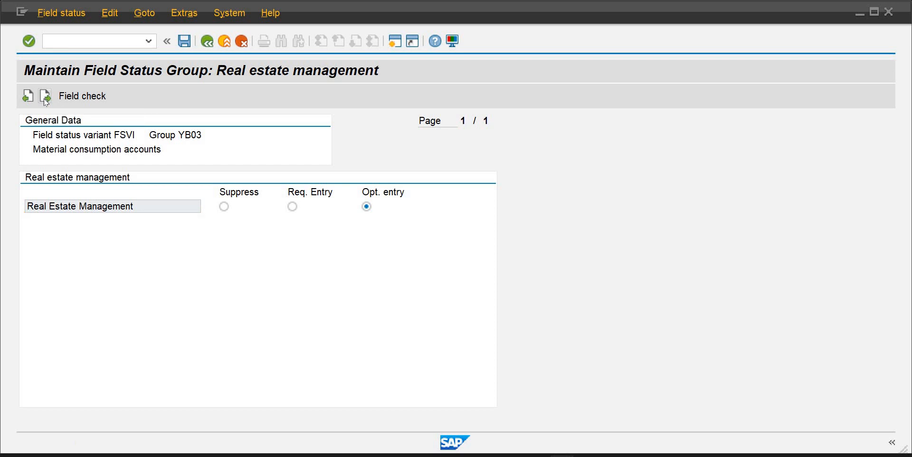
pyautogui.click(183, 41)
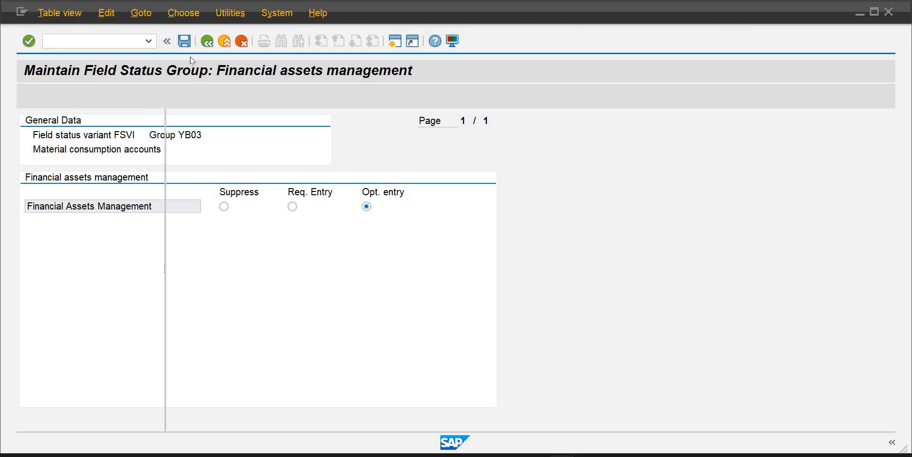
# Open group YB01 and set Text, Invoice Reference, Hedging, Collective Invoice and Reference specification 3 to optional entry
pyautogui.doubleClick(327, 192)
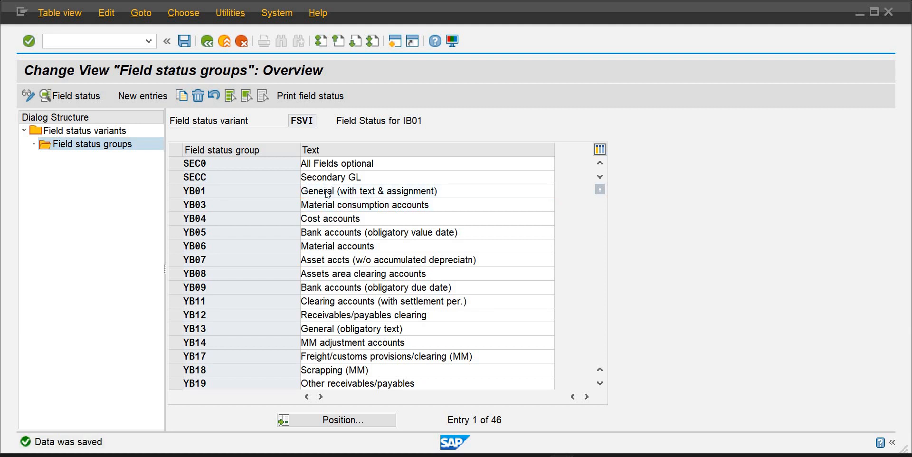
pyautogui.doubleClick(65, 193)
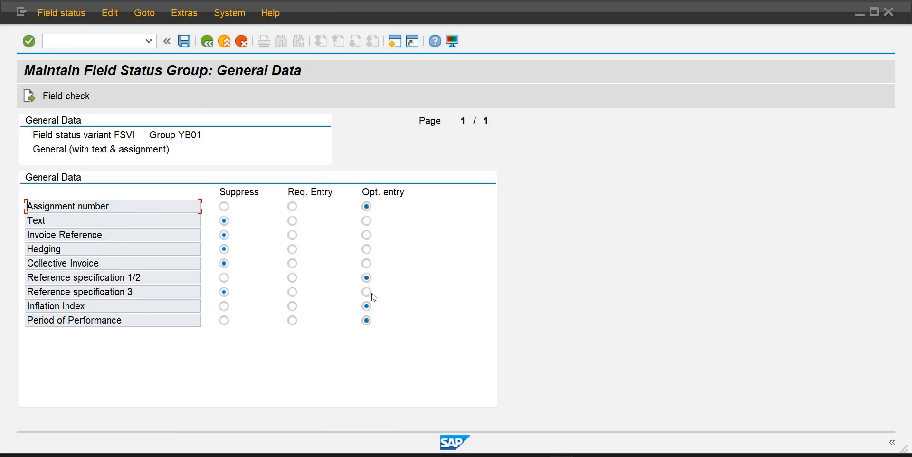
pyautogui.click(366, 292)
pyautogui.click(366, 263)
pyautogui.click(366, 249)
pyautogui.click(367, 220)
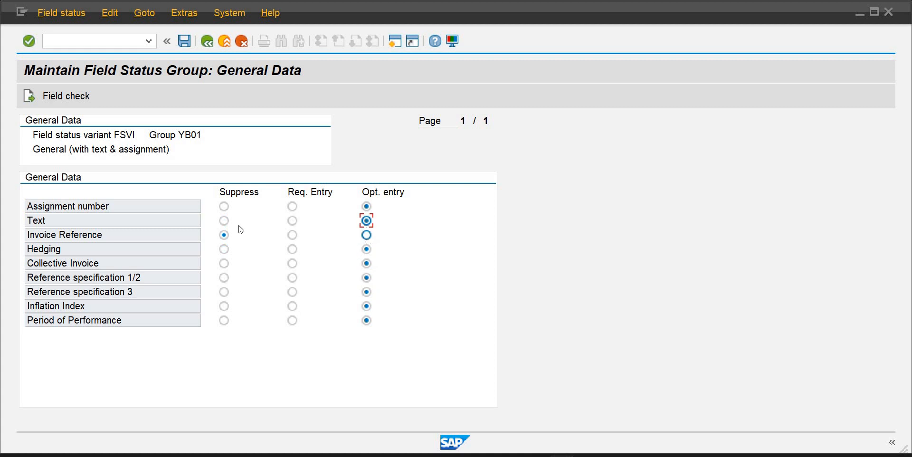
pyautogui.click(366, 235)
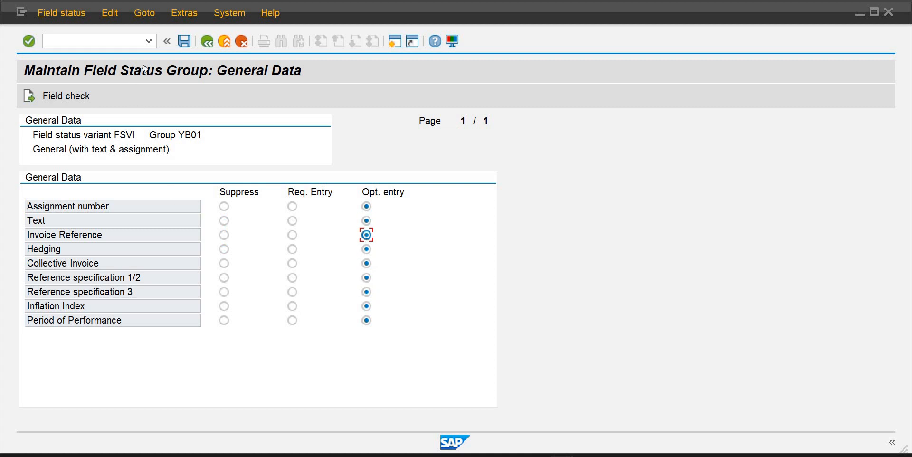
# Page through YB01's remaining field groups and save the field status group
pyautogui.click(30, 98)
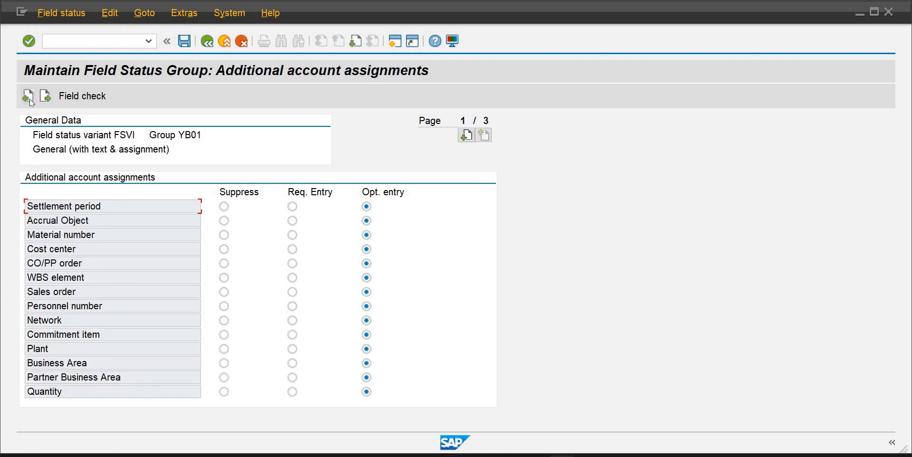
pyautogui.click(29, 99)
pyautogui.click(26, 98)
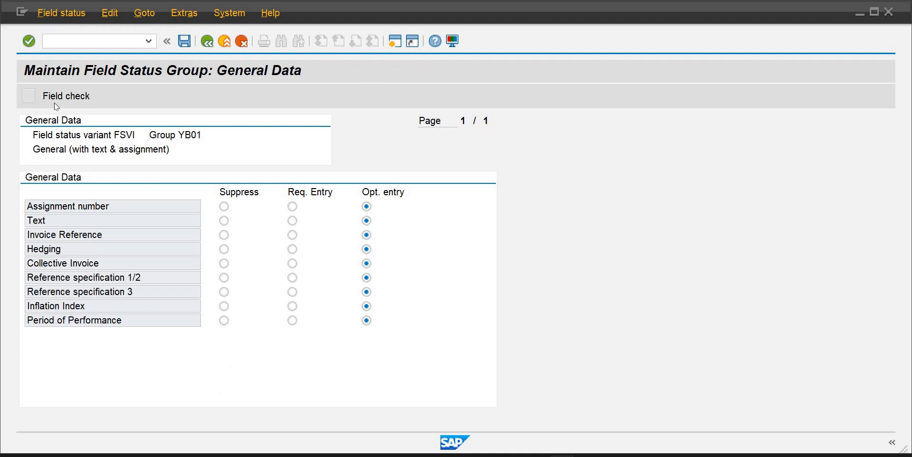
pyautogui.click(46, 97)
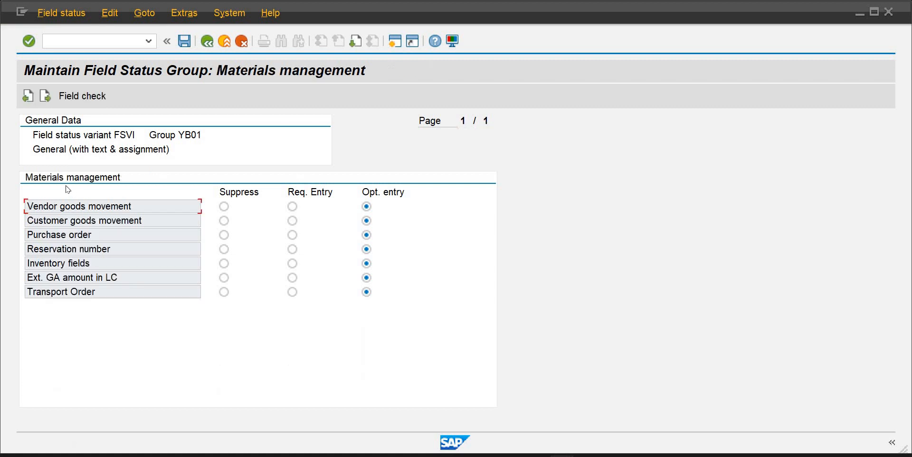
pyautogui.click(41, 98)
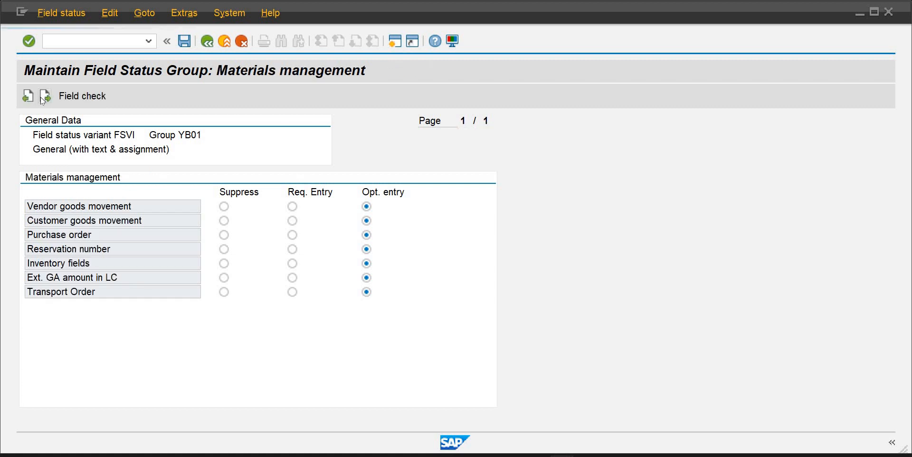
pyautogui.click(42, 99)
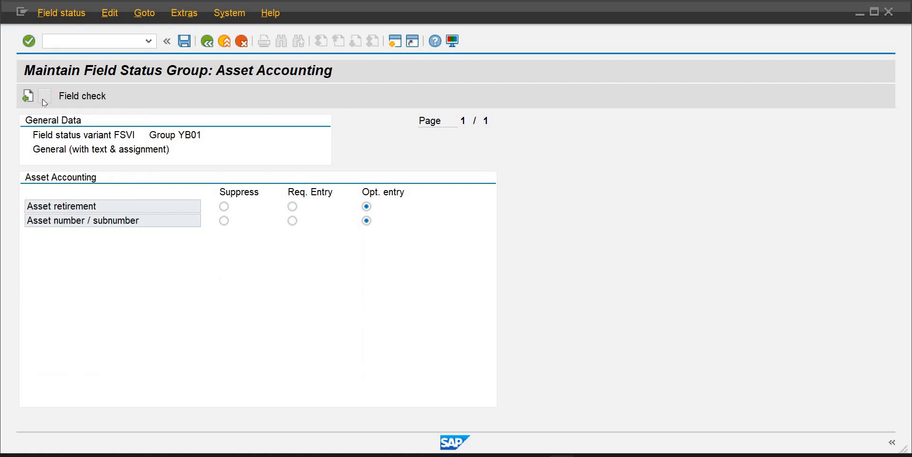
pyautogui.click(42, 99)
pyautogui.click(184, 44)
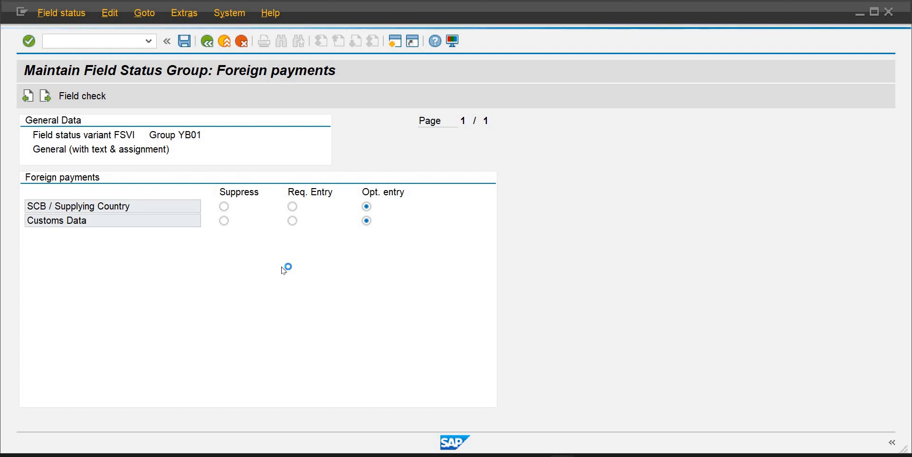
# Save group YB01's field status settings and open field status group YB06 for material accounts
pyautogui.click(185, 42)
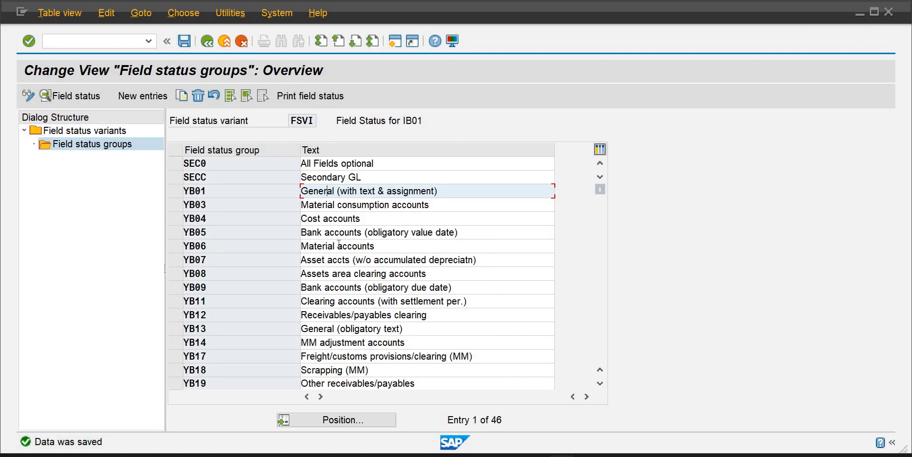
pyautogui.click(338, 245)
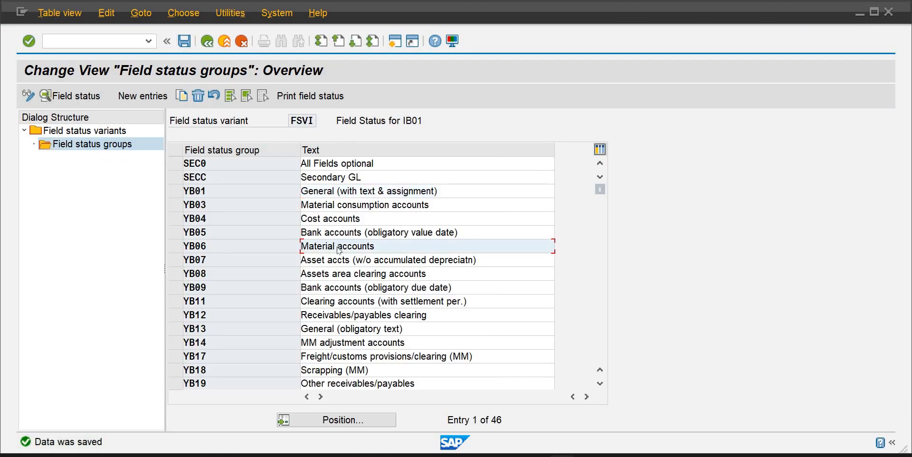
pyautogui.doubleClick(340, 248)
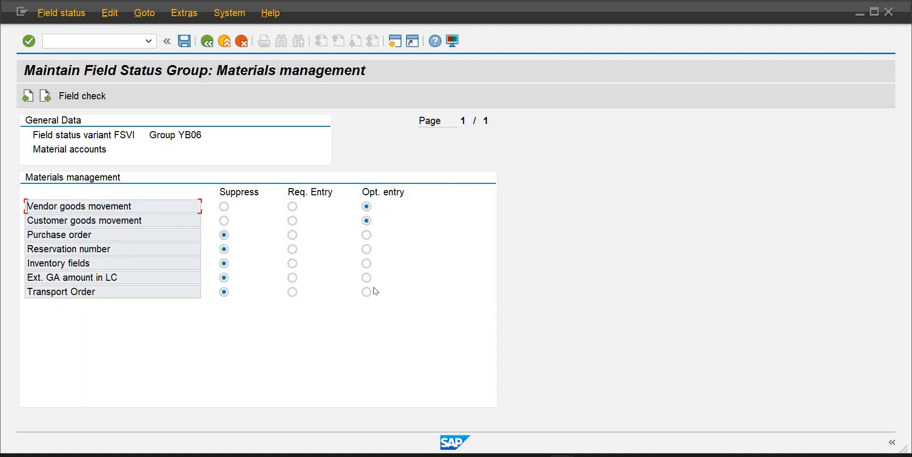
# Set YB06's Purchase order, Reservation number, Inventory fields, Ext. GA amount and Transport Order to optional entry
pyautogui.click(367, 277)
pyautogui.click(366, 263)
pyautogui.click(367, 249)
pyautogui.click(366, 220)
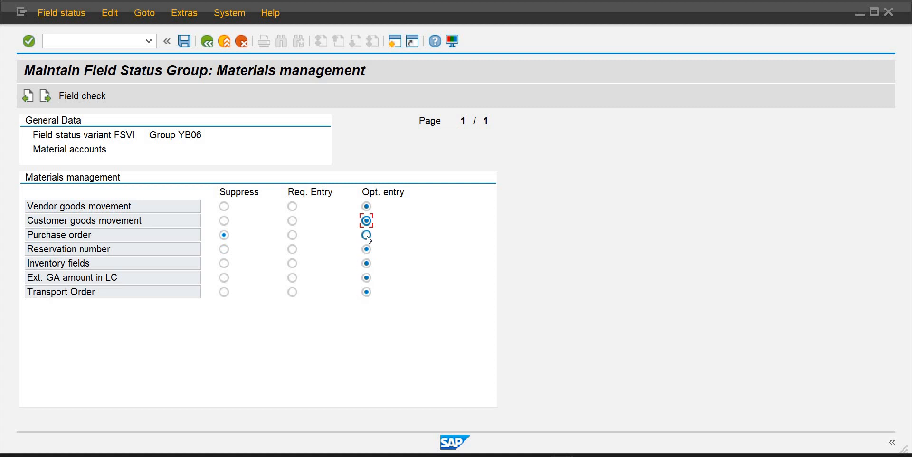
pyautogui.click(366, 235)
# Page through YB06's other field groups and save the field status group
pyautogui.click(27, 97)
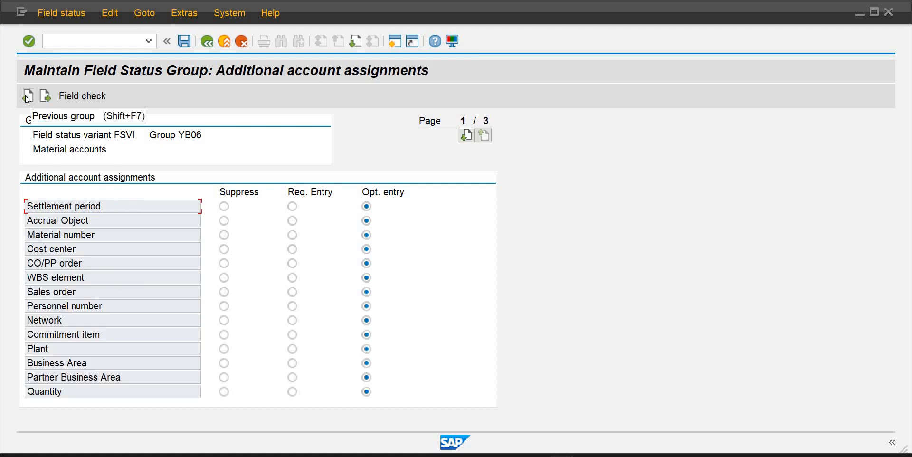
pyautogui.click(28, 96)
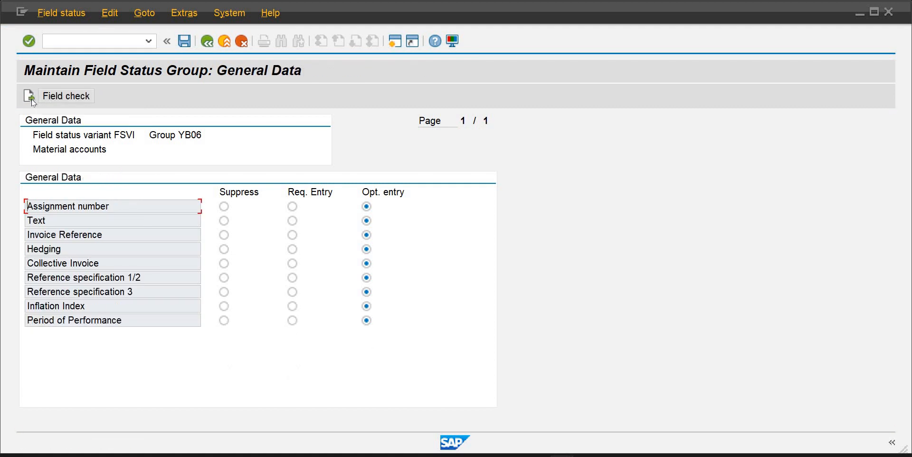
pyautogui.click(31, 98)
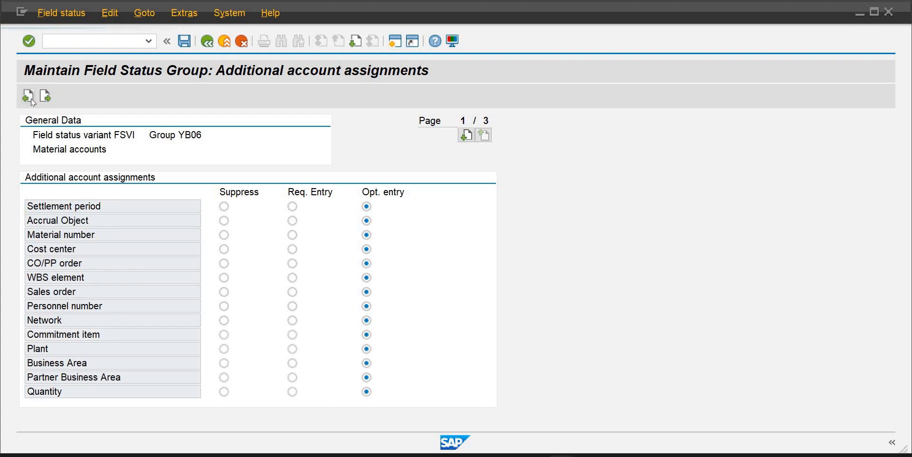
pyautogui.click(31, 98)
pyautogui.click(31, 98)
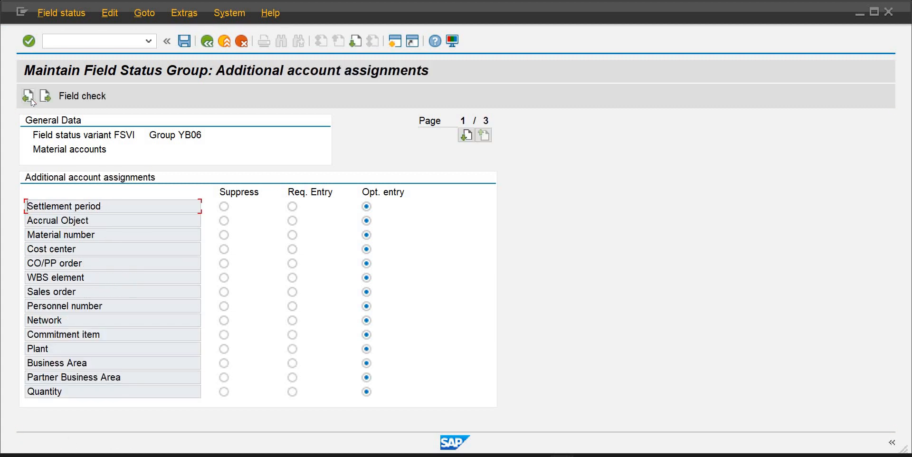
pyautogui.click(30, 99)
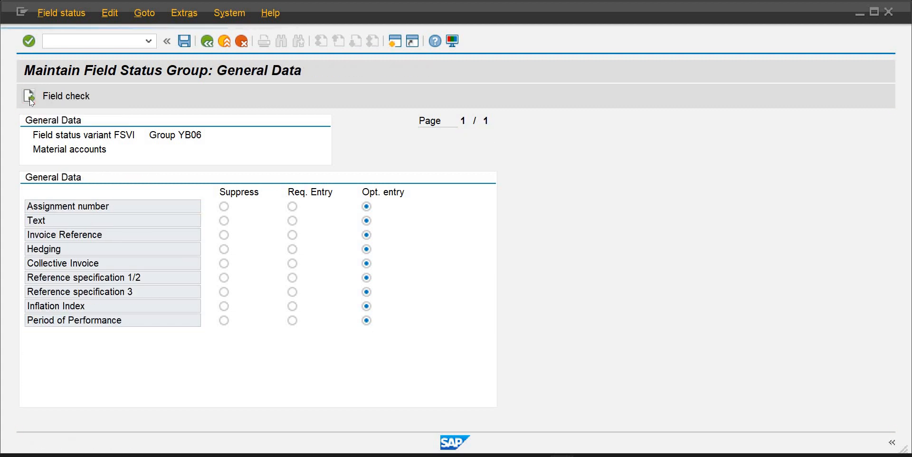
pyautogui.click(29, 98)
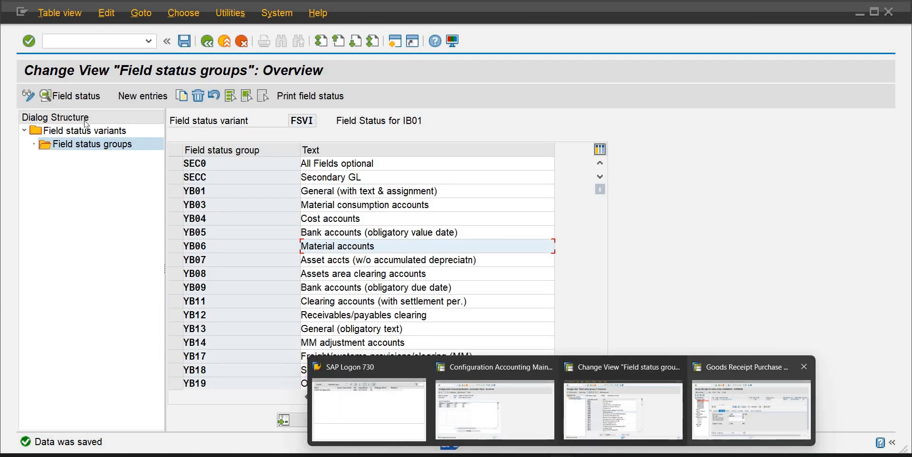
pyautogui.click(741, 422)
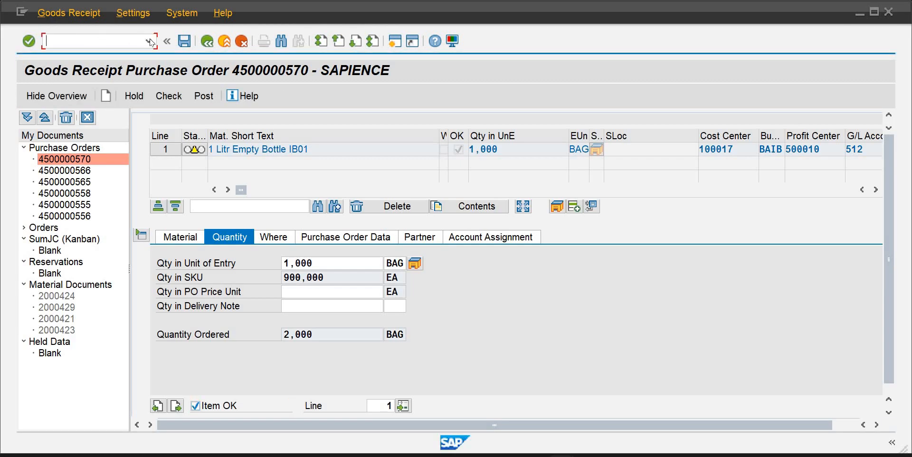
pyautogui.click(150, 41)
pyautogui.click(109, 61)
pyautogui.press('Return')
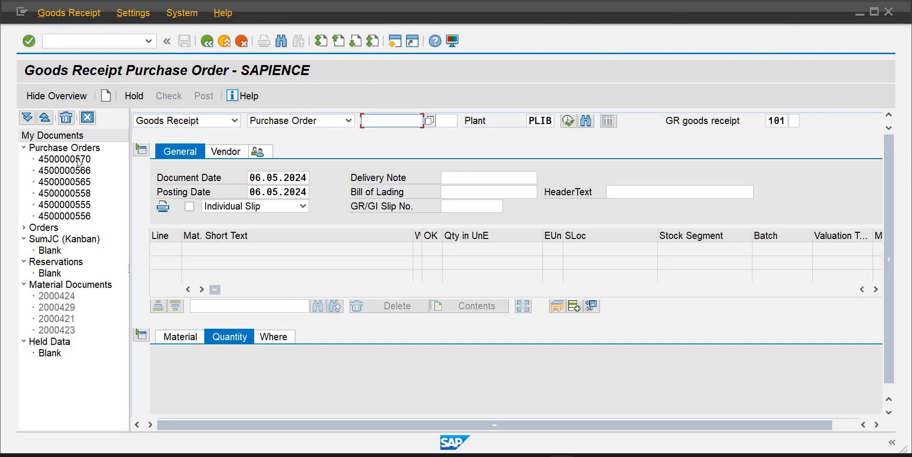
pyautogui.doubleClick(78, 160)
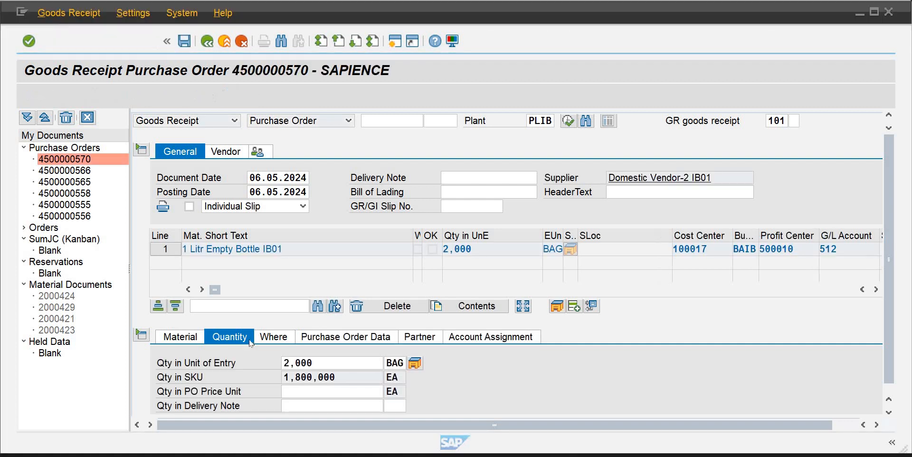
# Set the receipt quantity to 1500 BAG and try to post the goods receipt, closing the log
pyautogui.click(316, 366)
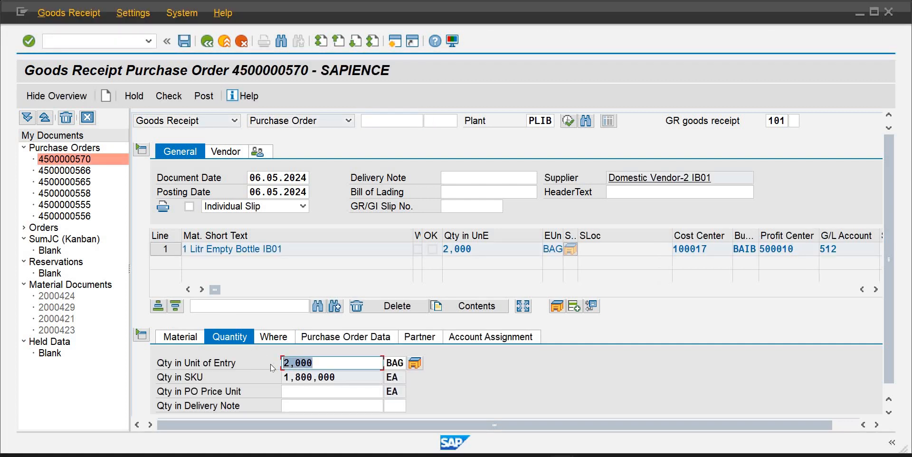
pyautogui.write('1500')
pyautogui.press('Return')
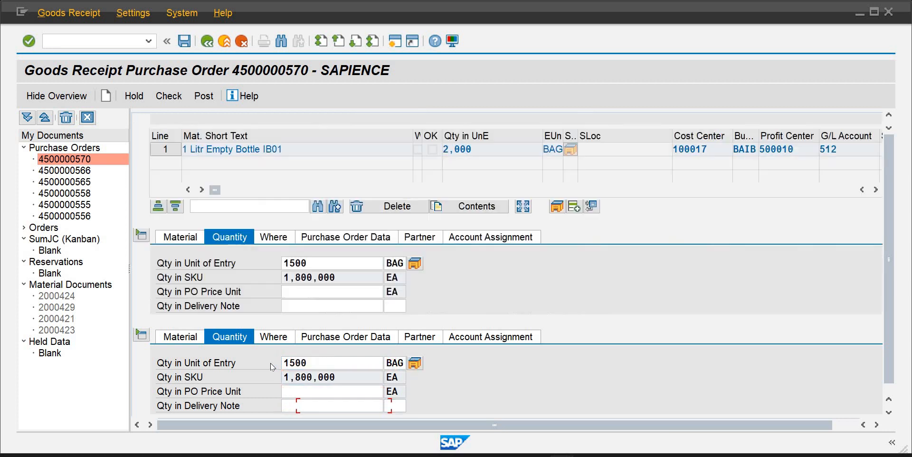
pyautogui.press('Tab')
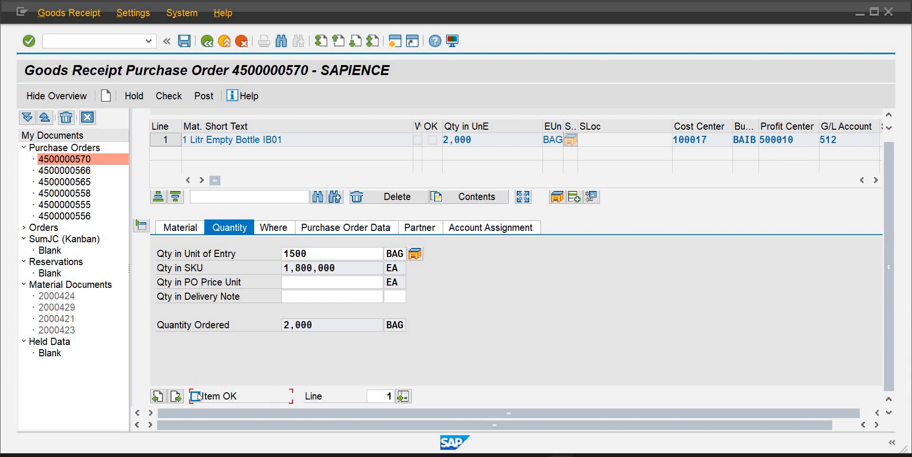
pyautogui.click(190, 46)
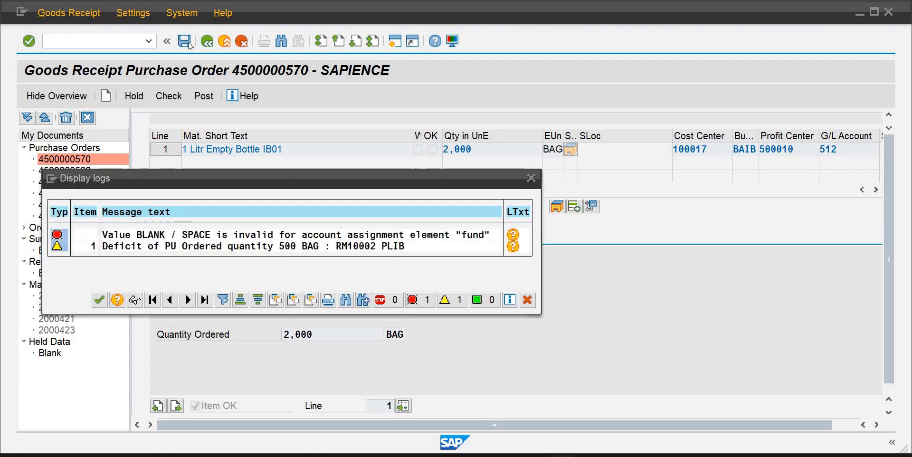
pyautogui.click(100, 306)
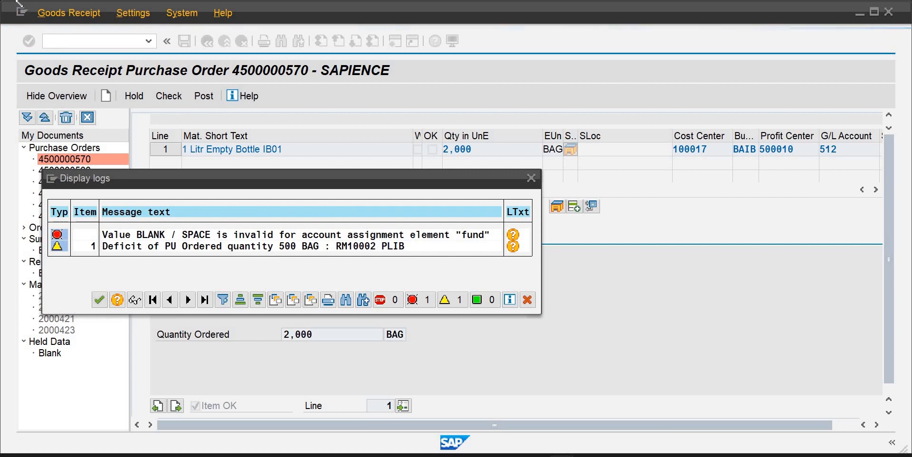
pyautogui.click(149, 40)
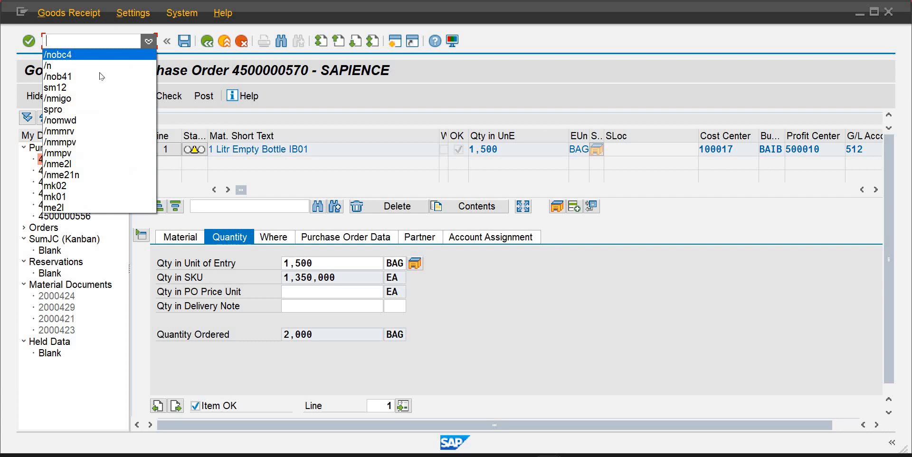
pyautogui.click(89, 98)
pyautogui.press('Return')
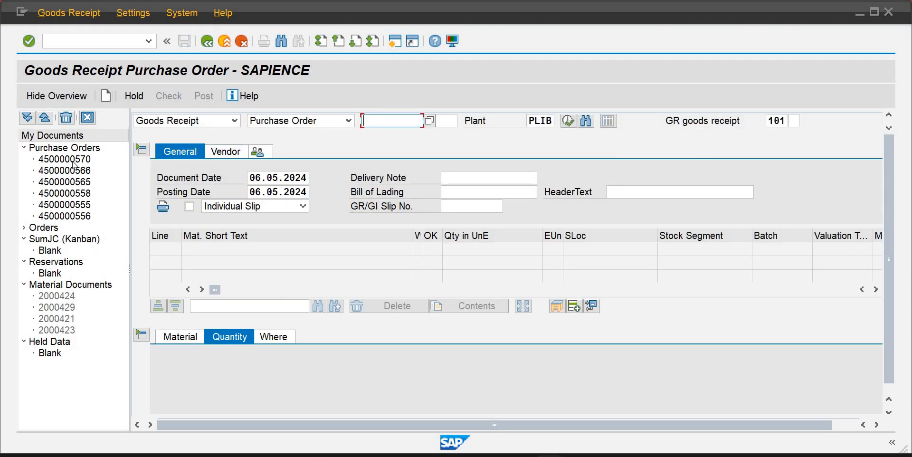
pyautogui.doubleClick(77, 159)
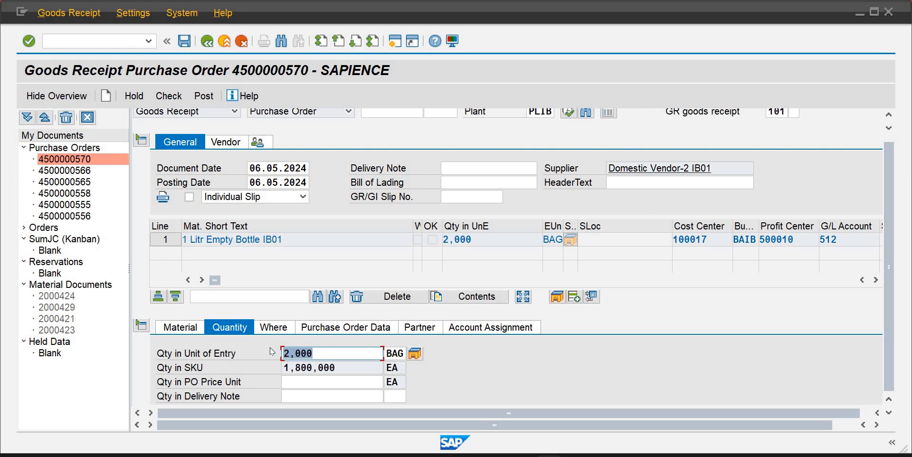
pyautogui.write('1000')
pyautogui.press('Return')
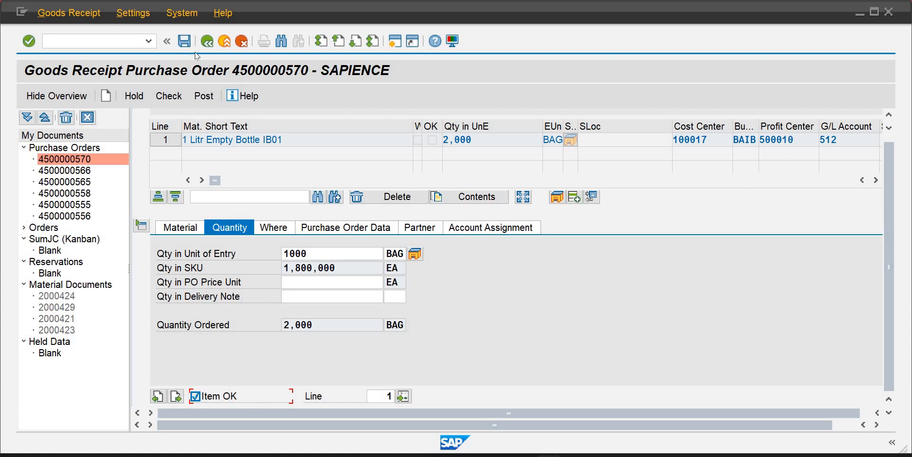
pyautogui.click(184, 40)
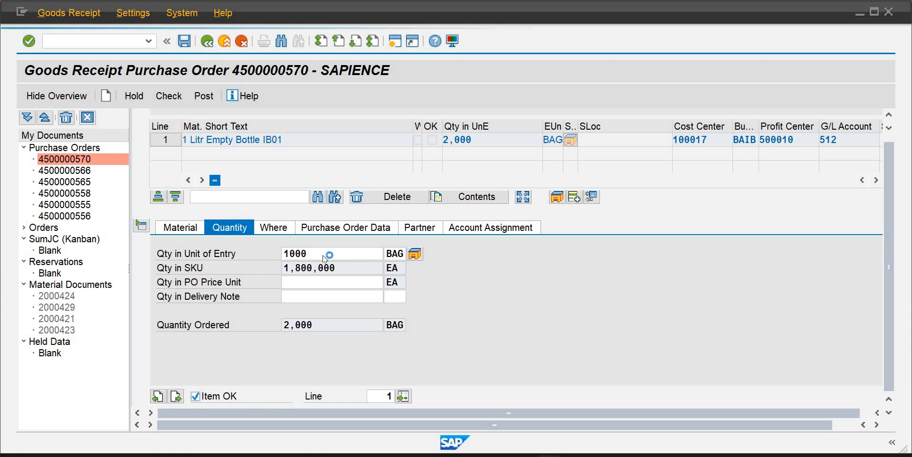